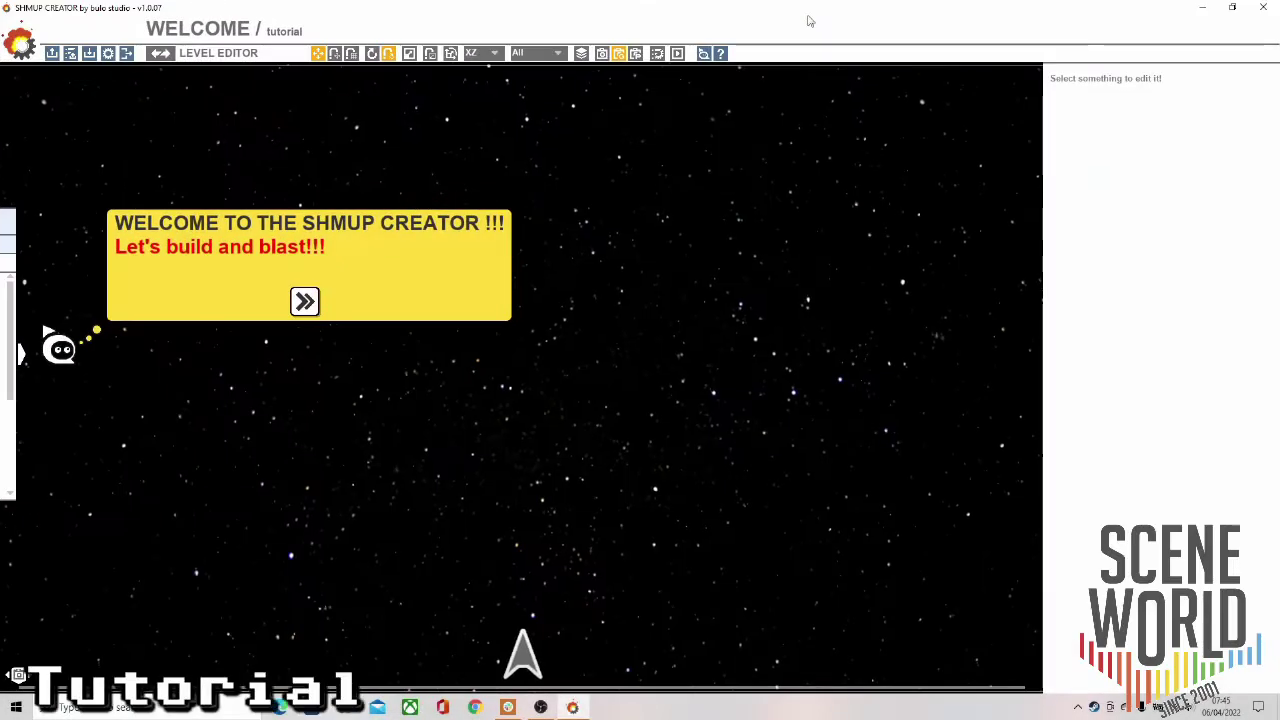
Advance the tutorial past the welcome, introduction and creating-a-game messages.
{"action": "left_click", "coordinate": [312, 304]}
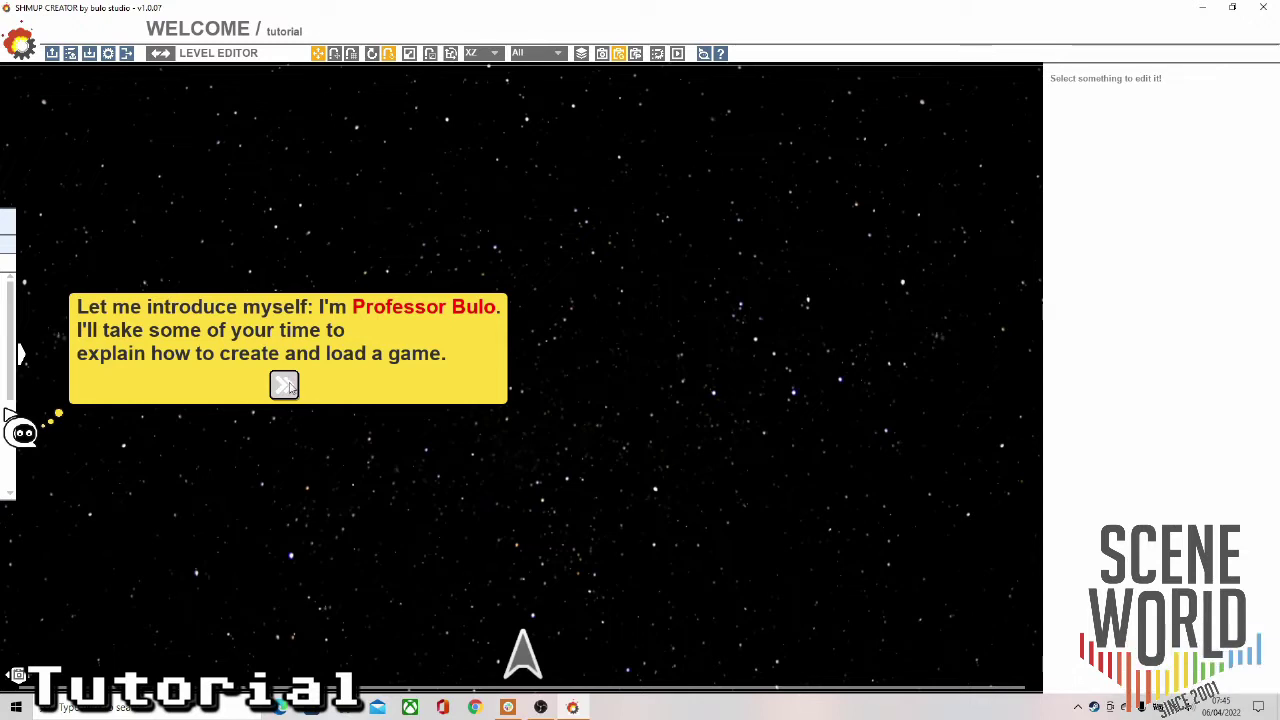
{"action": "left_click", "coordinate": [285, 385]}
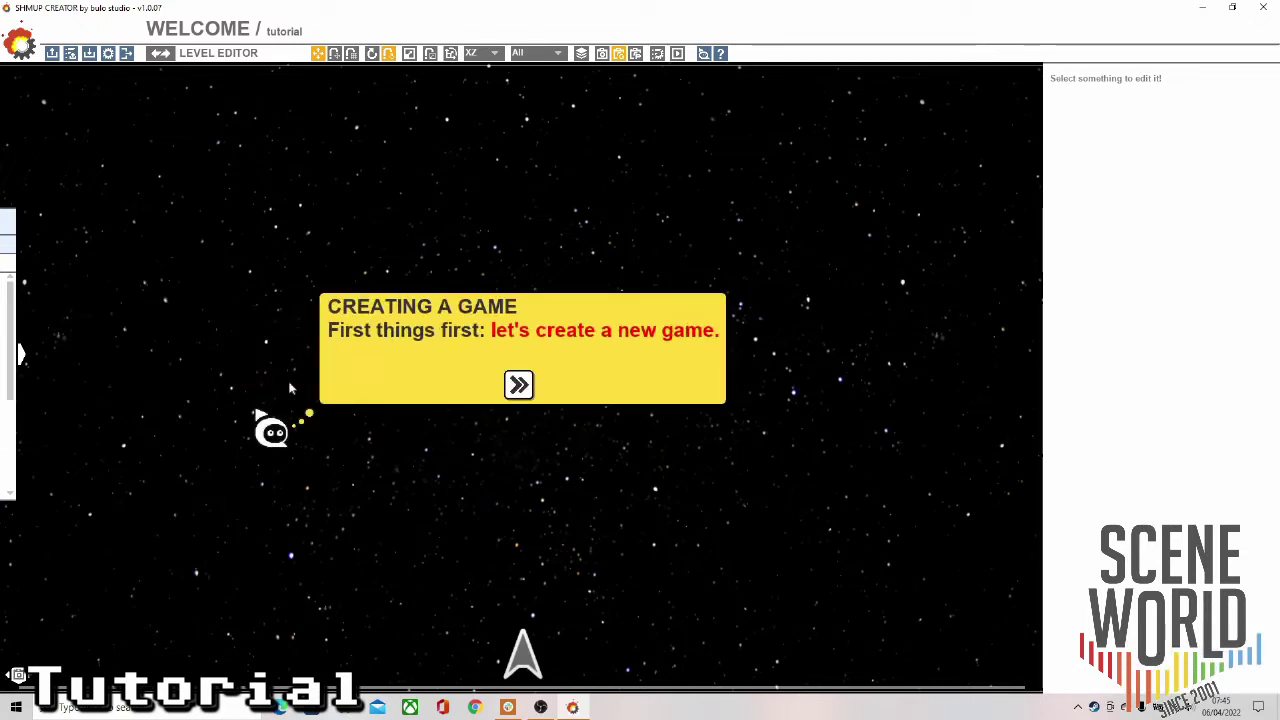
{"action": "left_click", "coordinate": [522, 383]}
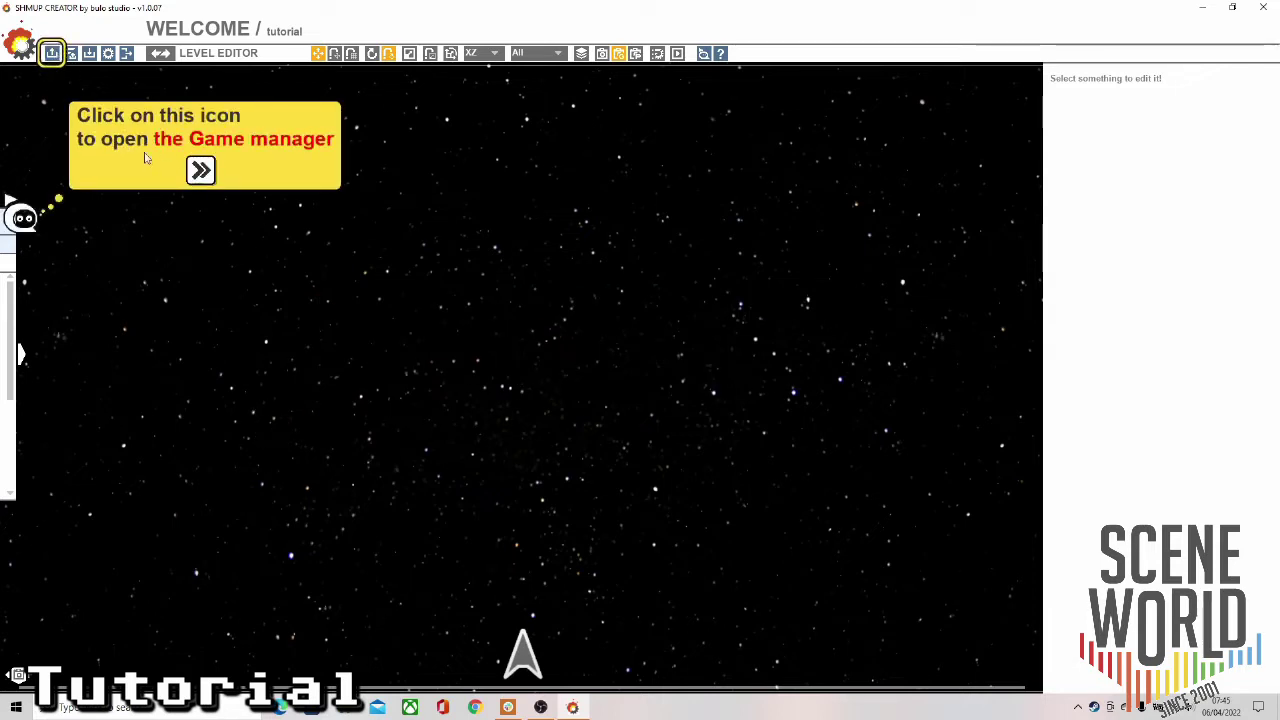
Create a new game named 'tutorials' without imported assets, set to vertical orientation.
{"action": "left_click", "coordinate": [201, 170]}
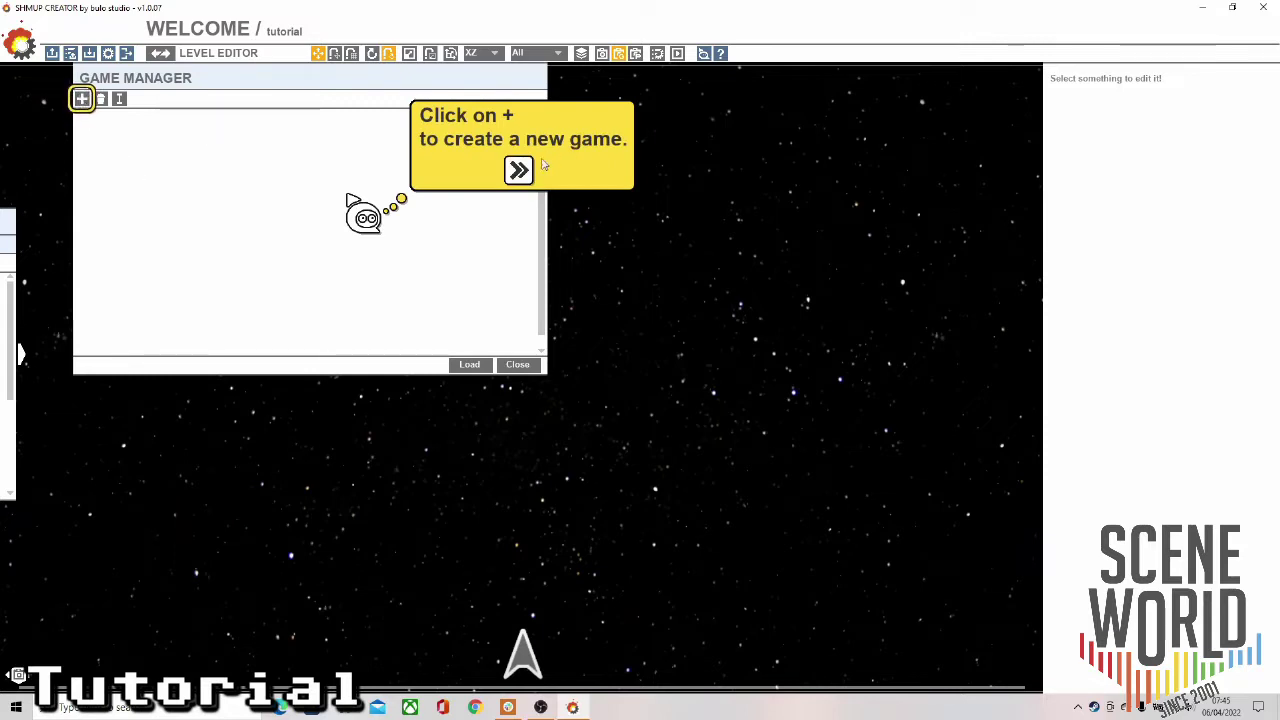
{"action": "left_click", "coordinate": [510, 172]}
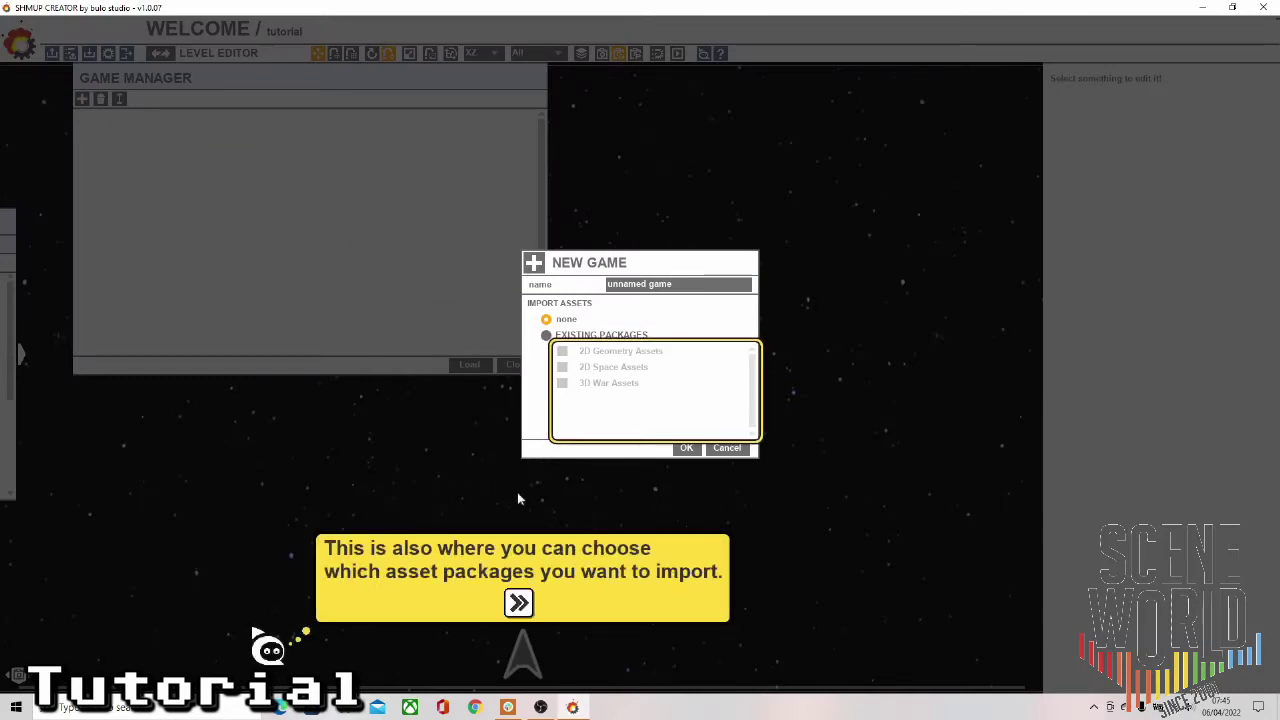
{"action": "left_click", "coordinate": [519, 601]}
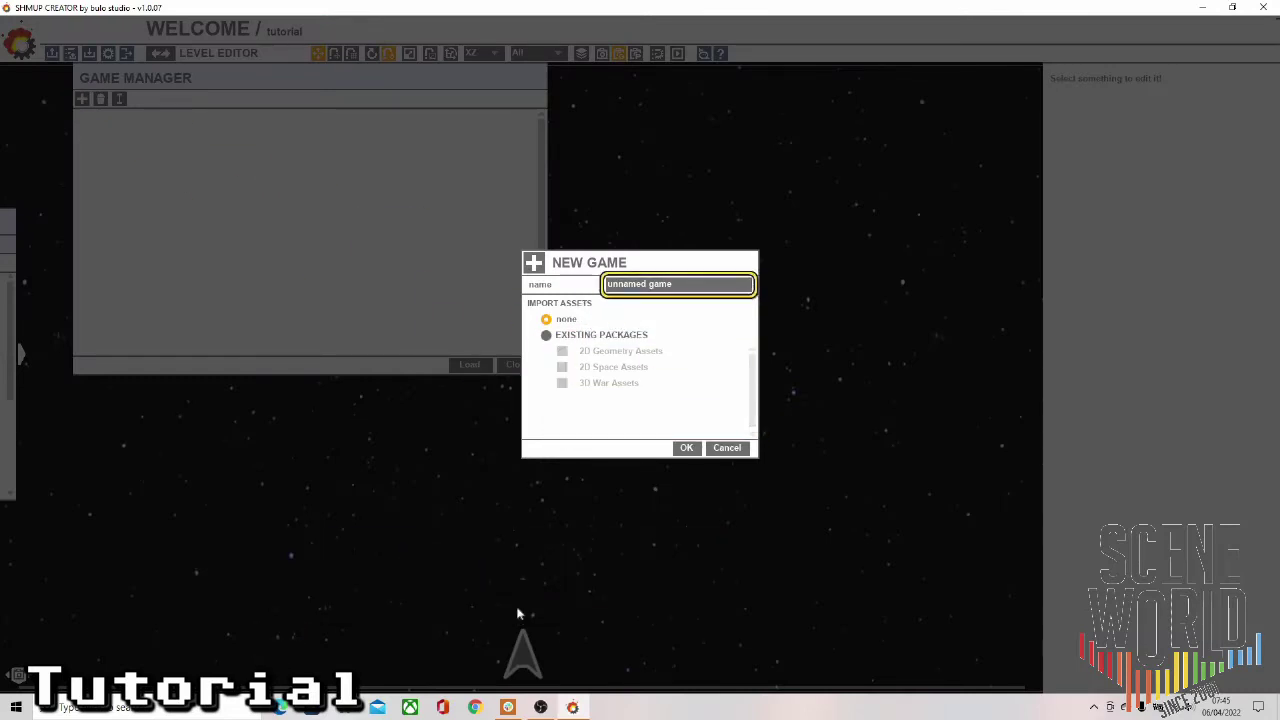
{"action": "type", "text": "tutorials"}
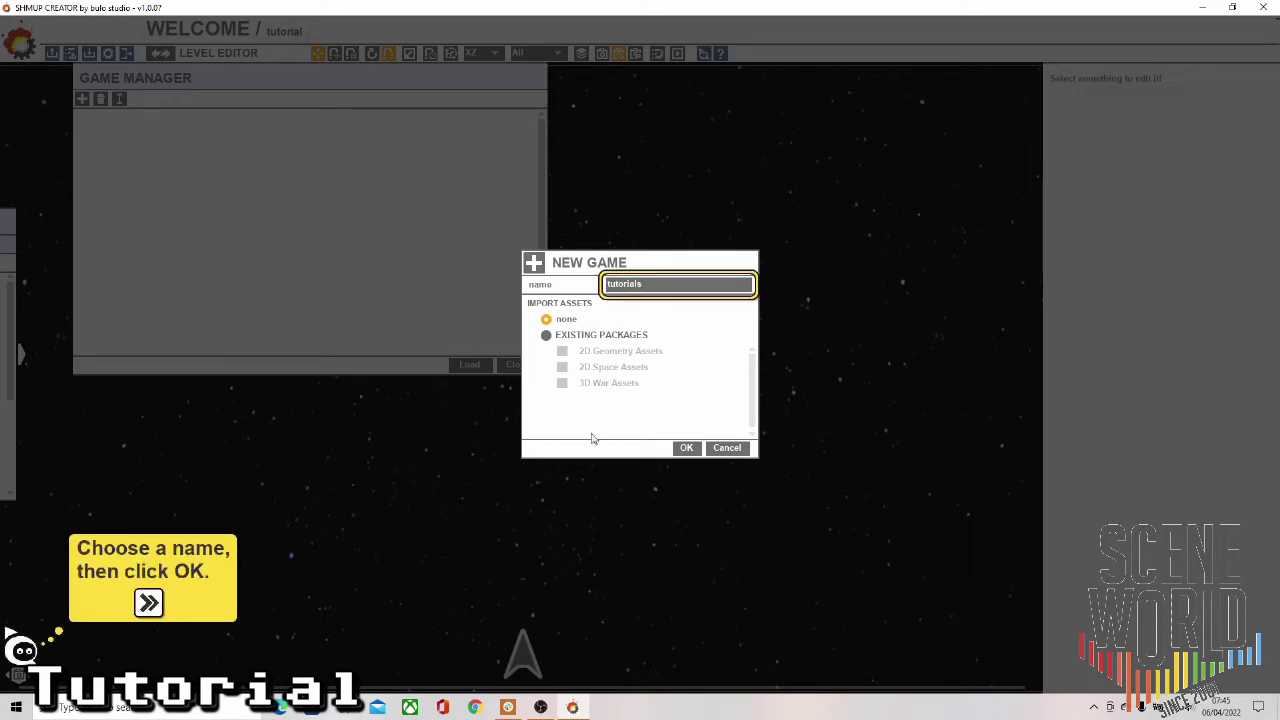
{"action": "left_click", "coordinate": [149, 602]}
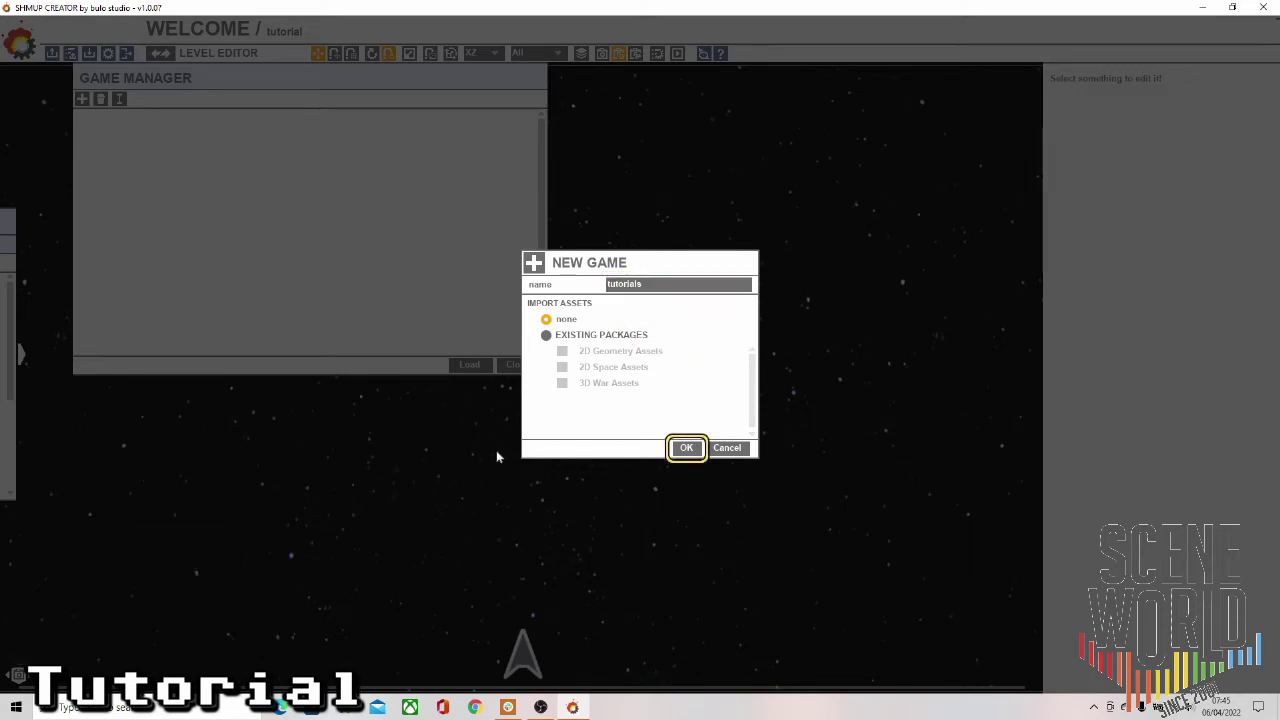
{"action": "left_click", "coordinate": [686, 447]}
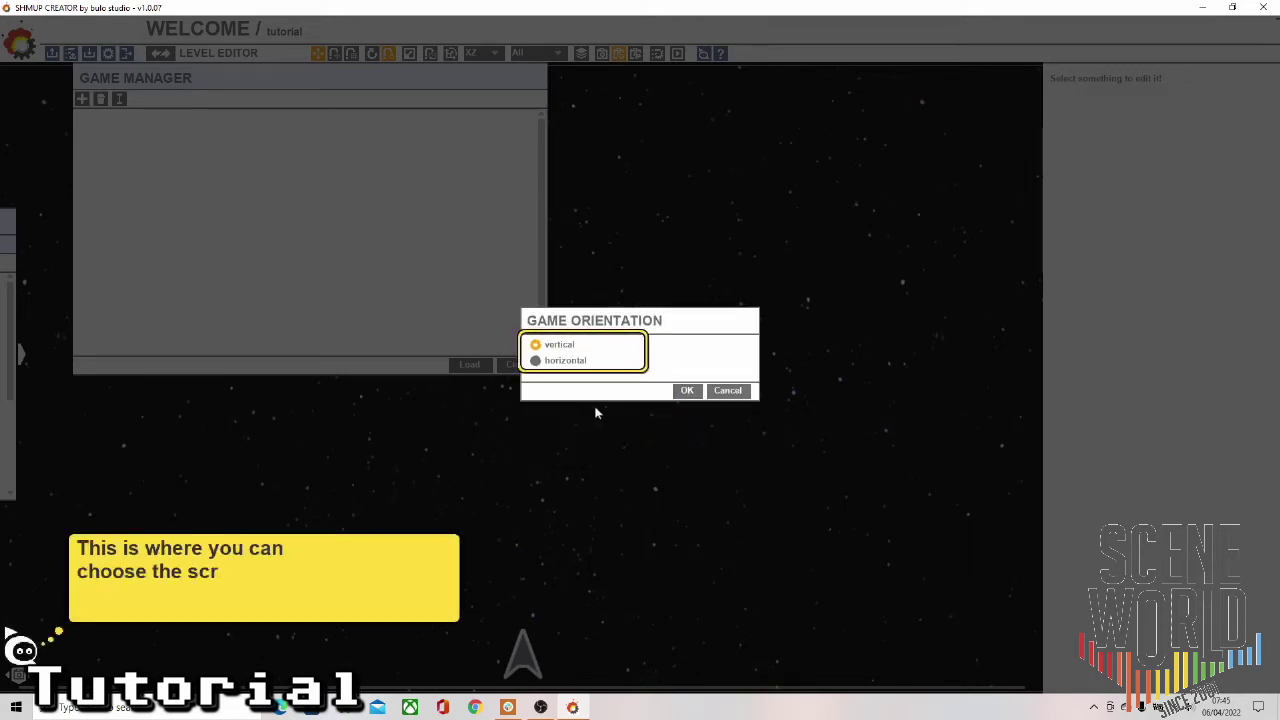
{"action": "left_click", "coordinate": [264, 602]}
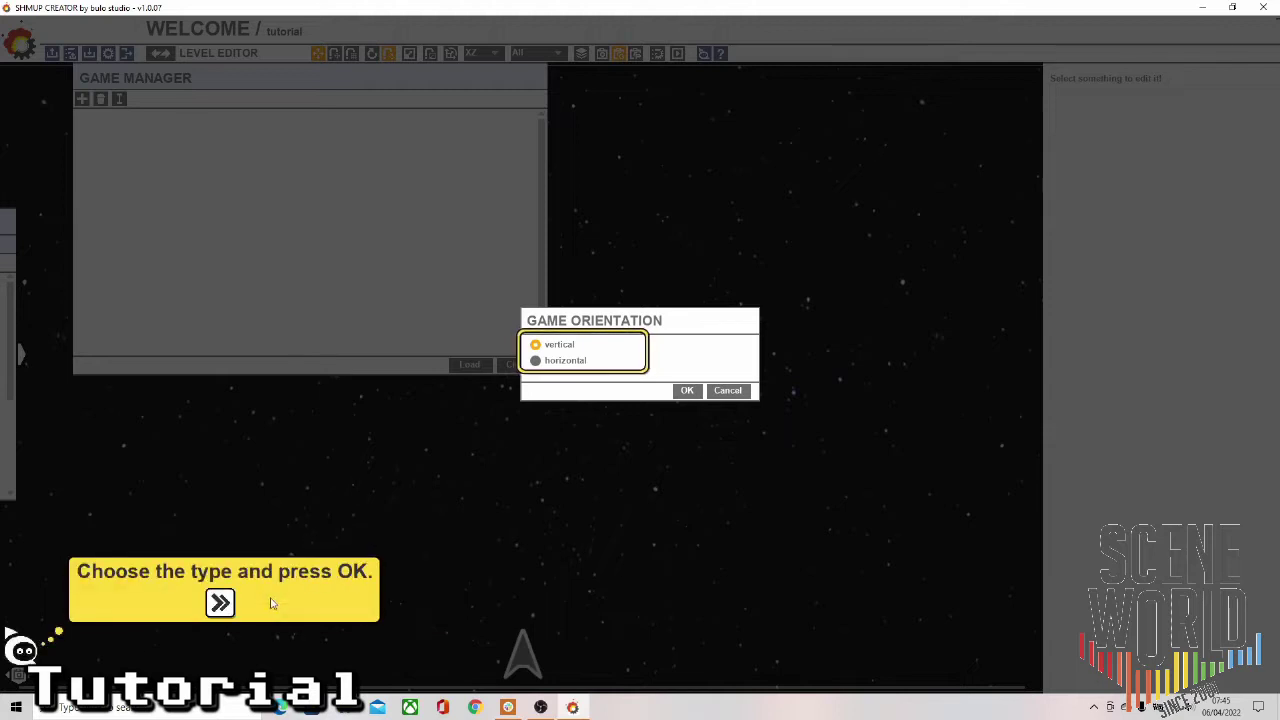
{"action": "left_click", "coordinate": [220, 602]}
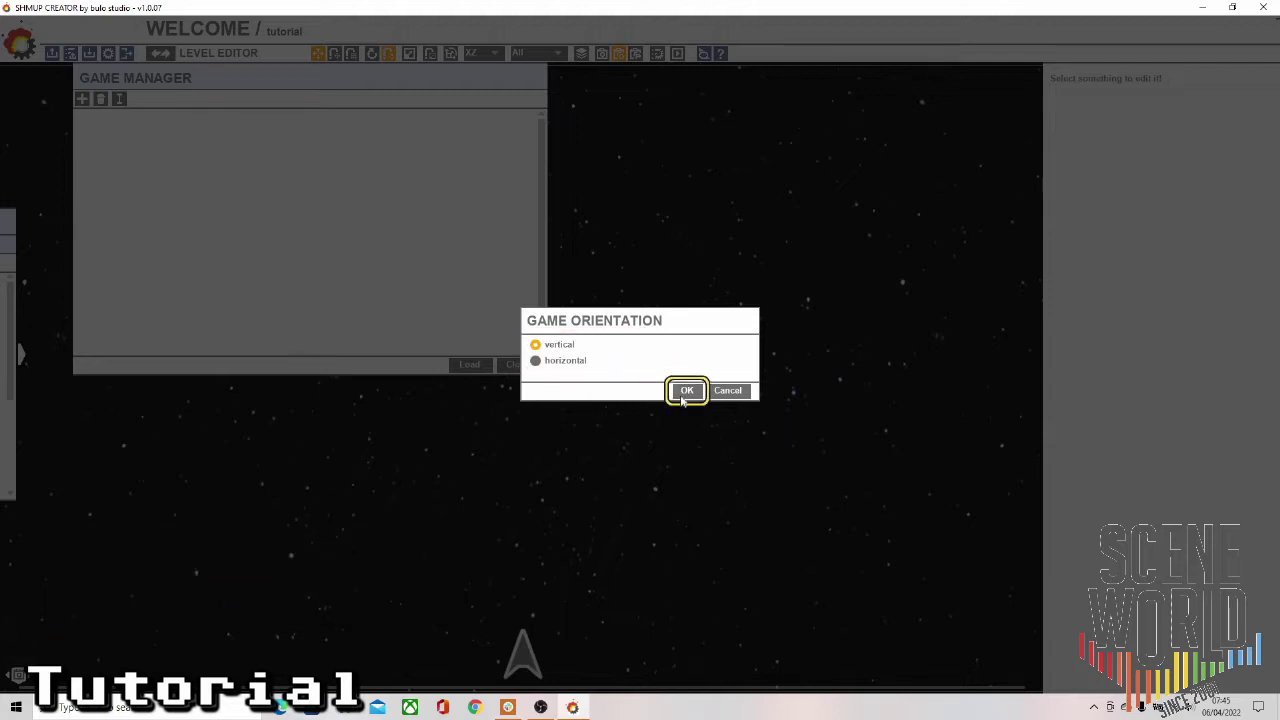
Load the 'tutorials' game and add a new level named 'Level 01'.
{"action": "left_click", "coordinate": [686, 390]}
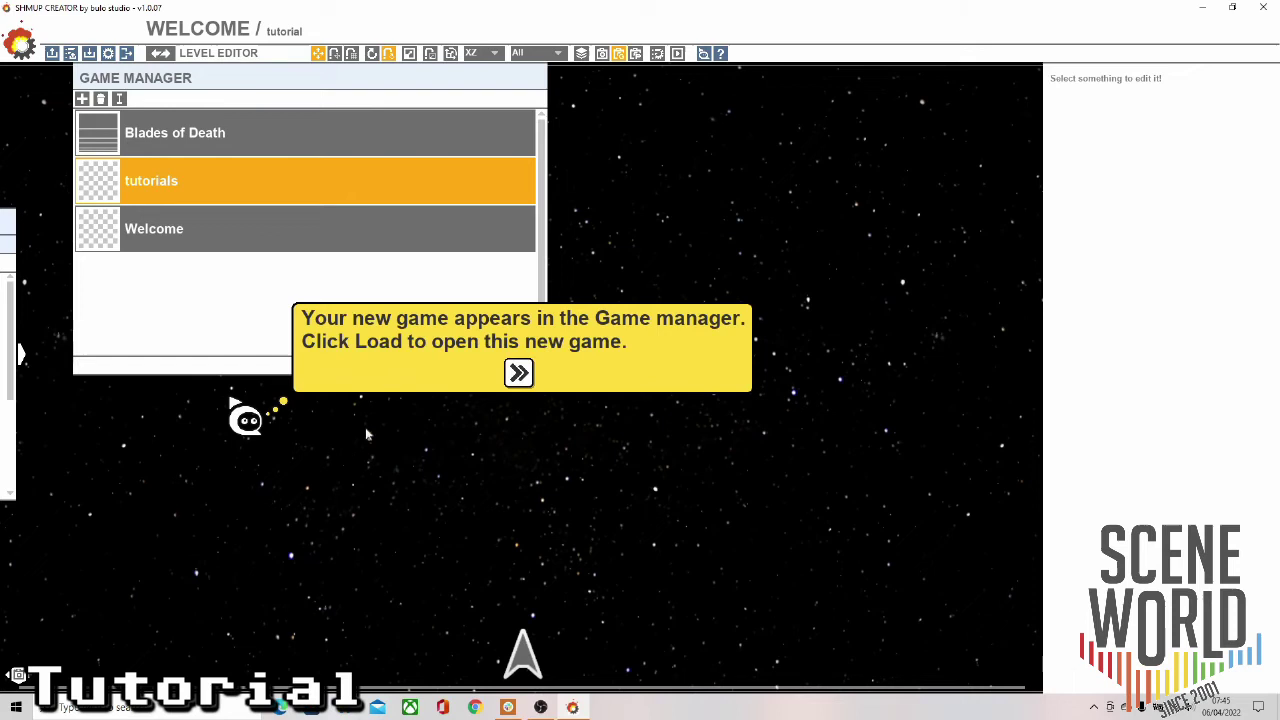
{"action": "left_click", "coordinate": [530, 373]}
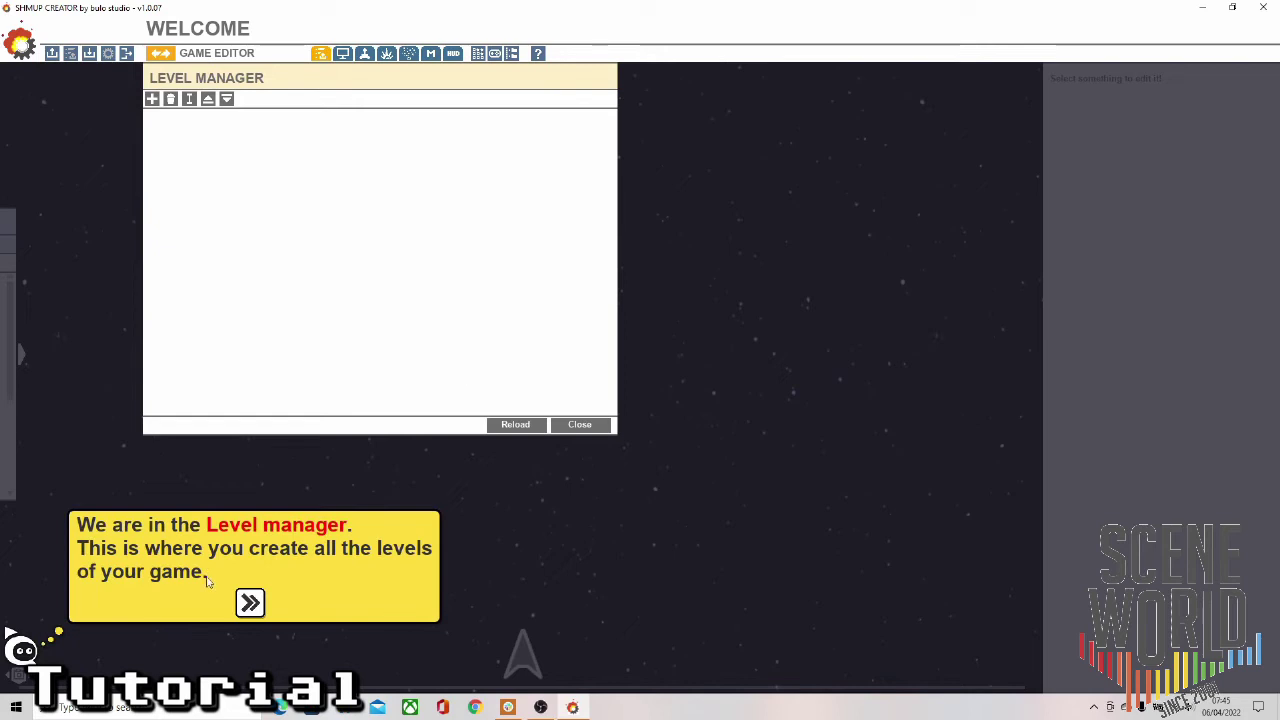
{"action": "left_click", "coordinate": [248, 604]}
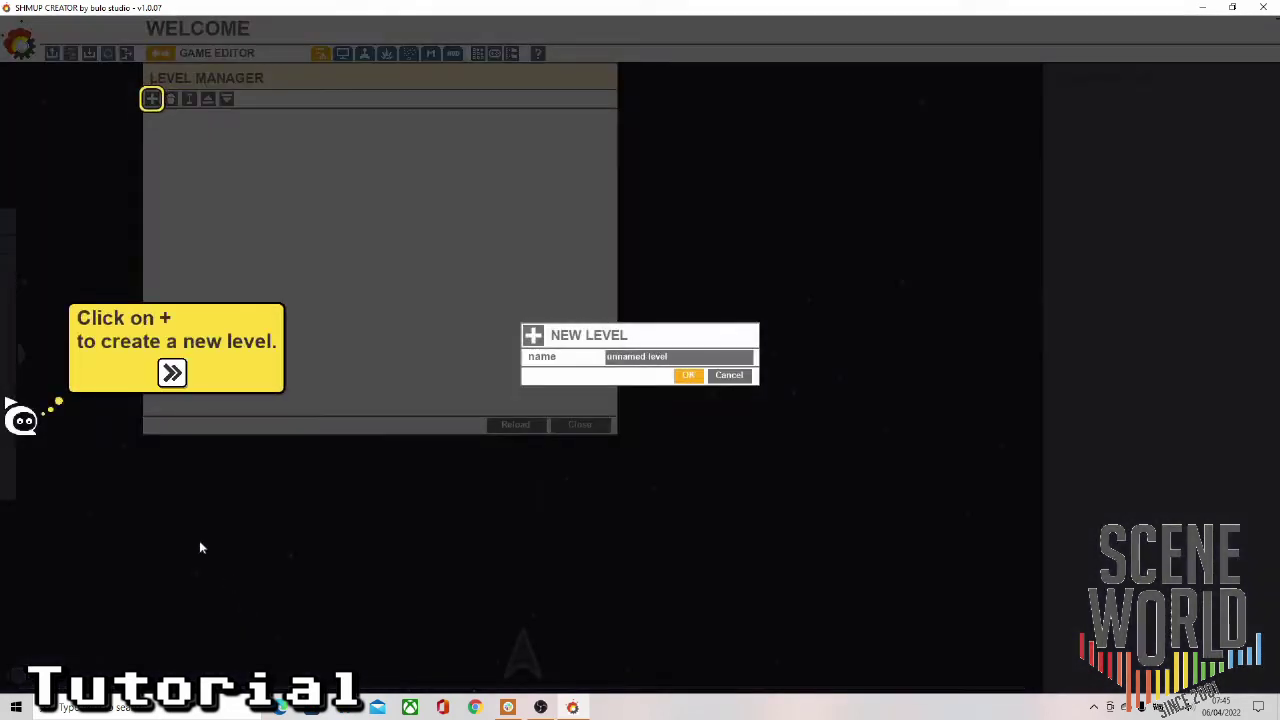
{"action": "left_click", "coordinate": [172, 370]}
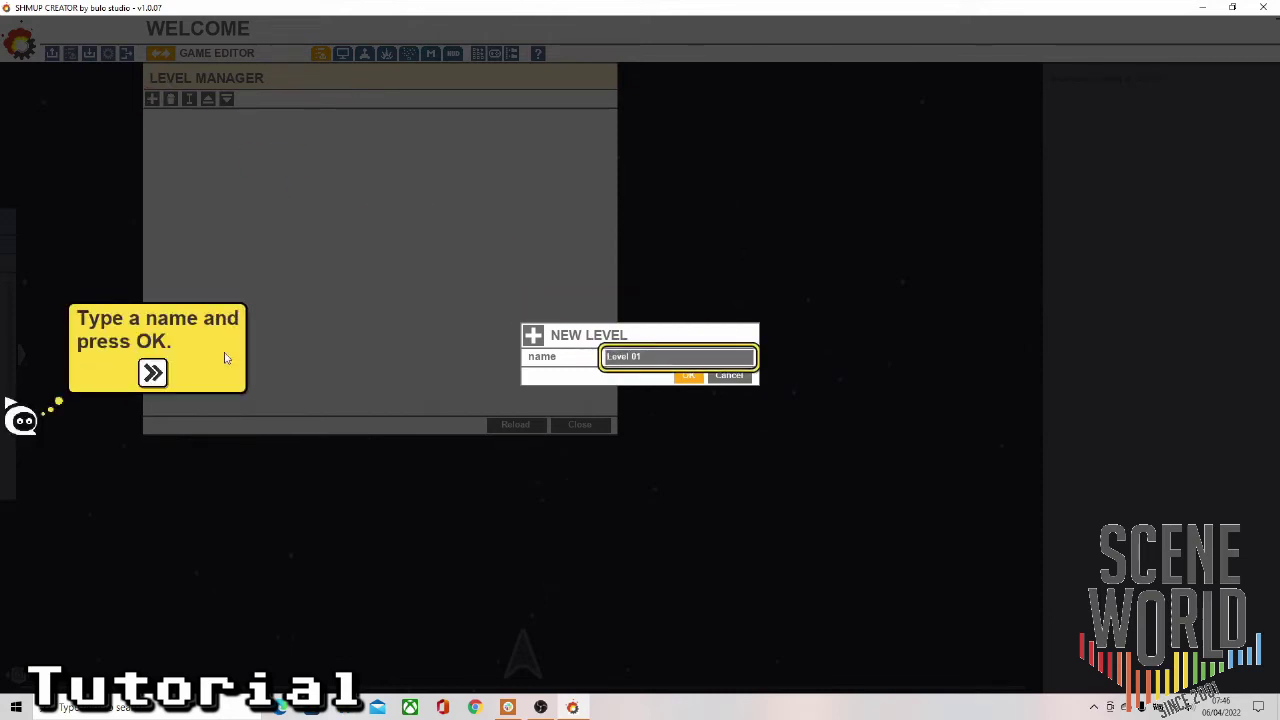
{"action": "left_click", "coordinate": [153, 373]}
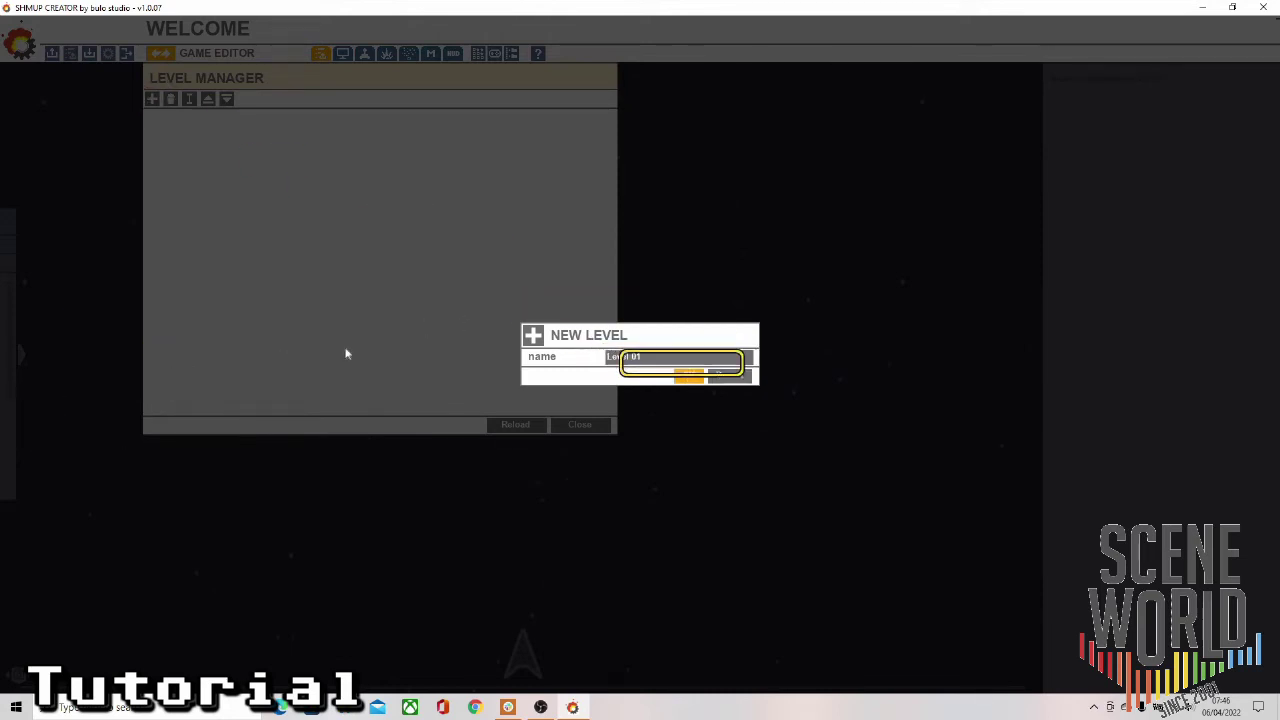
{"action": "left_click", "coordinate": [689, 376]}
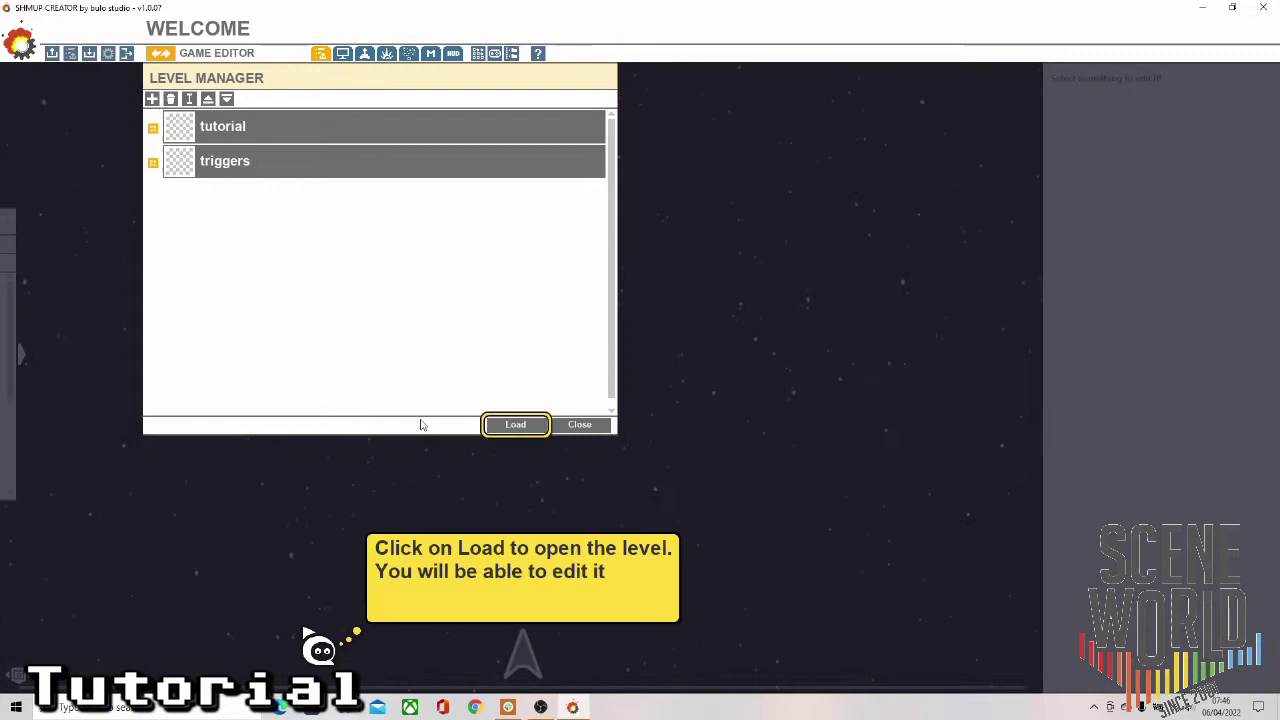
Open the tutorial level, get through the documentation and closing tips, and load ElectroLoco level 1.
{"action": "left_click", "coordinate": [518, 600]}
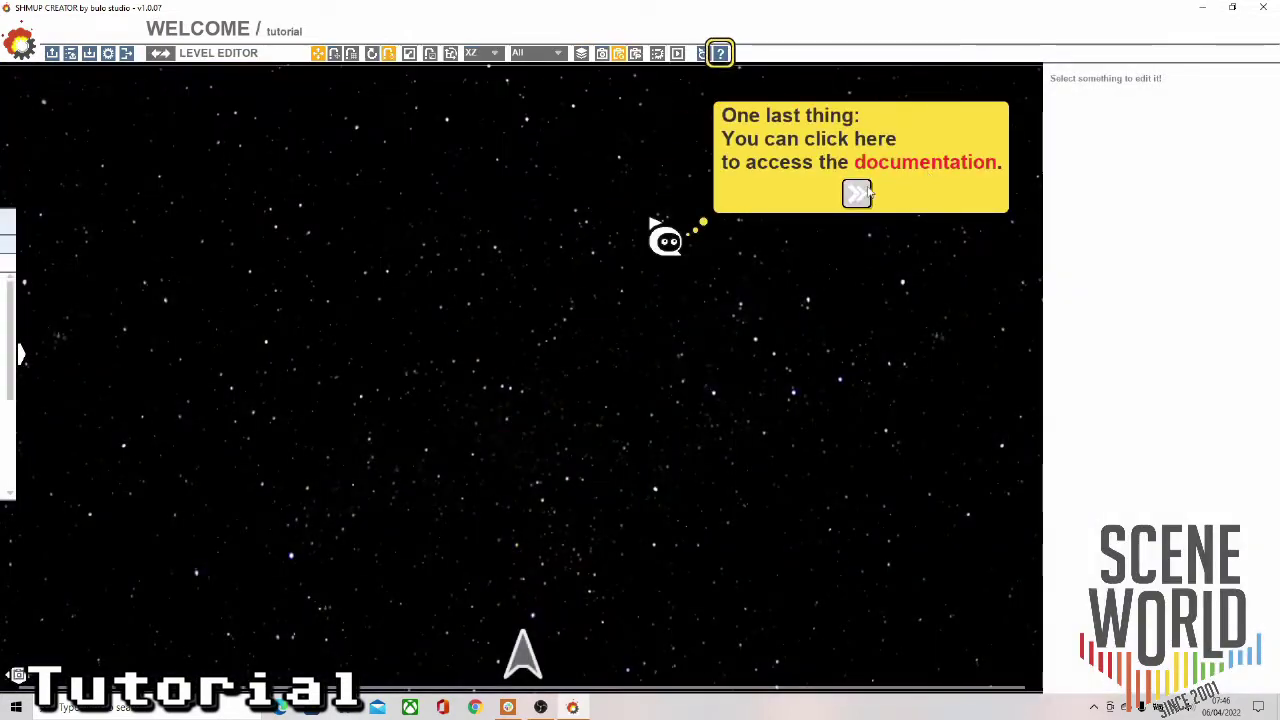
{"action": "left_click", "coordinate": [855, 193]}
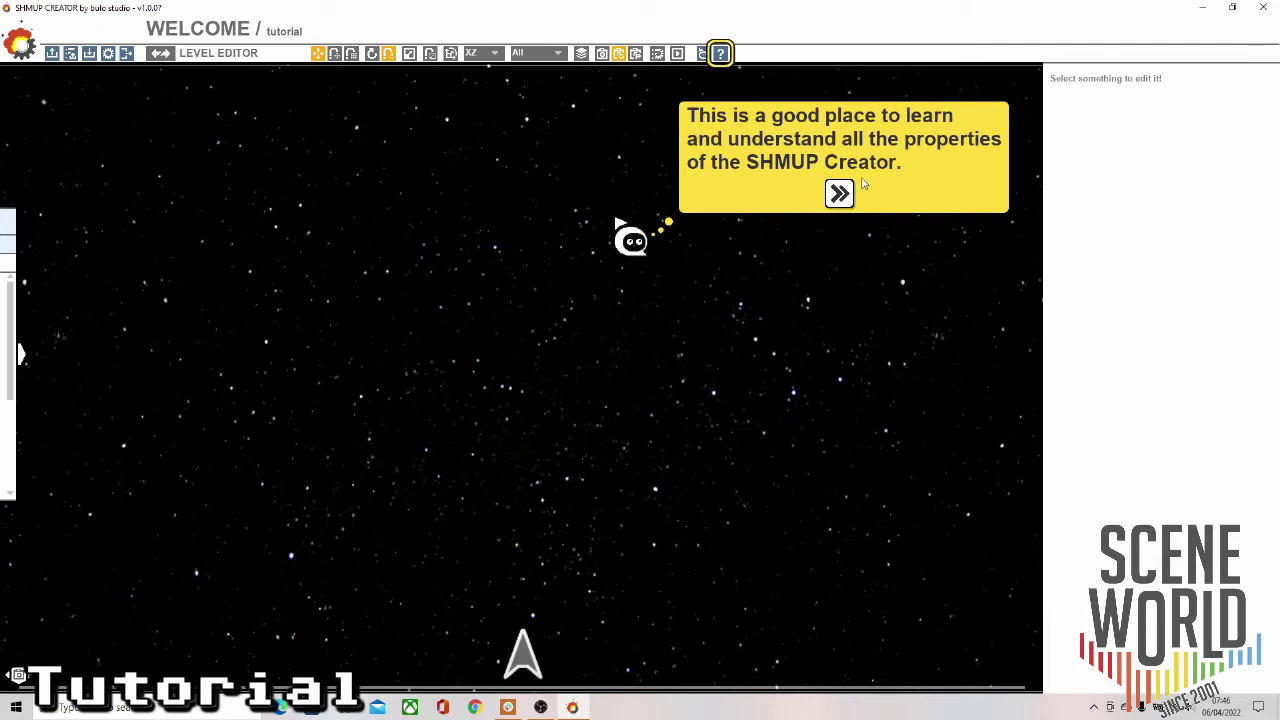
{"action": "left_click", "coordinate": [841, 193]}
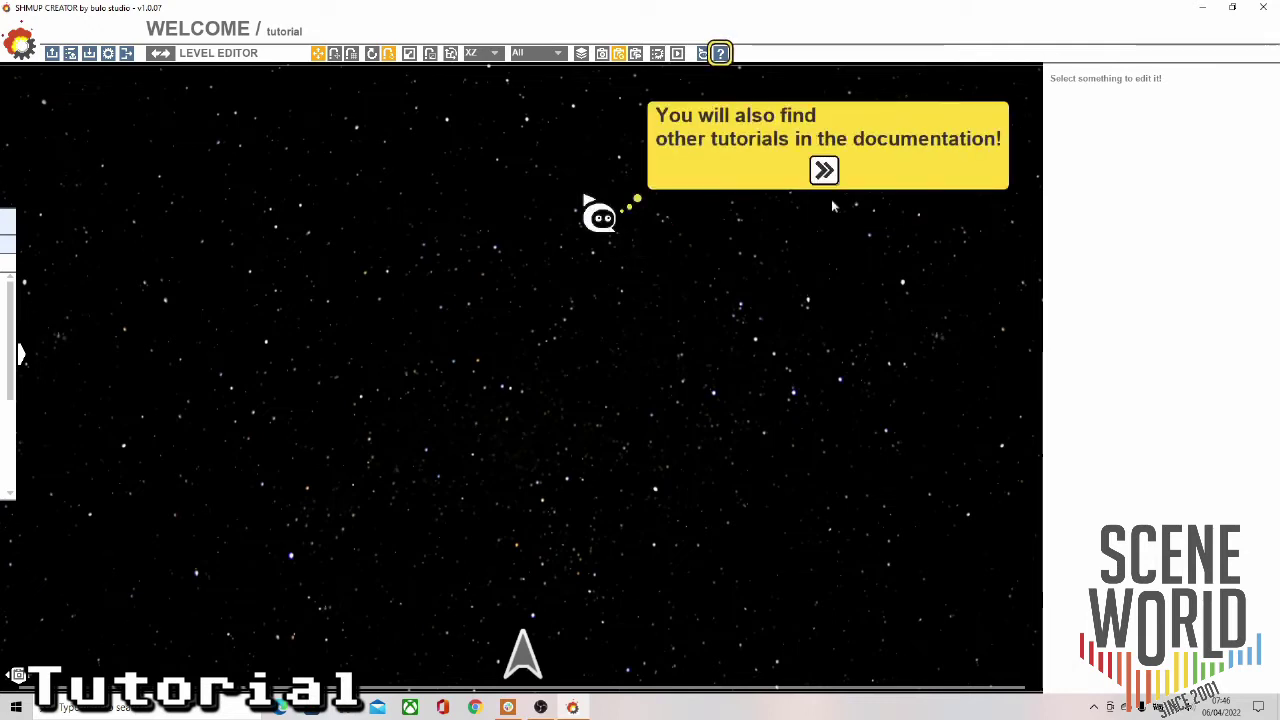
{"action": "left_click", "coordinate": [824, 171]}
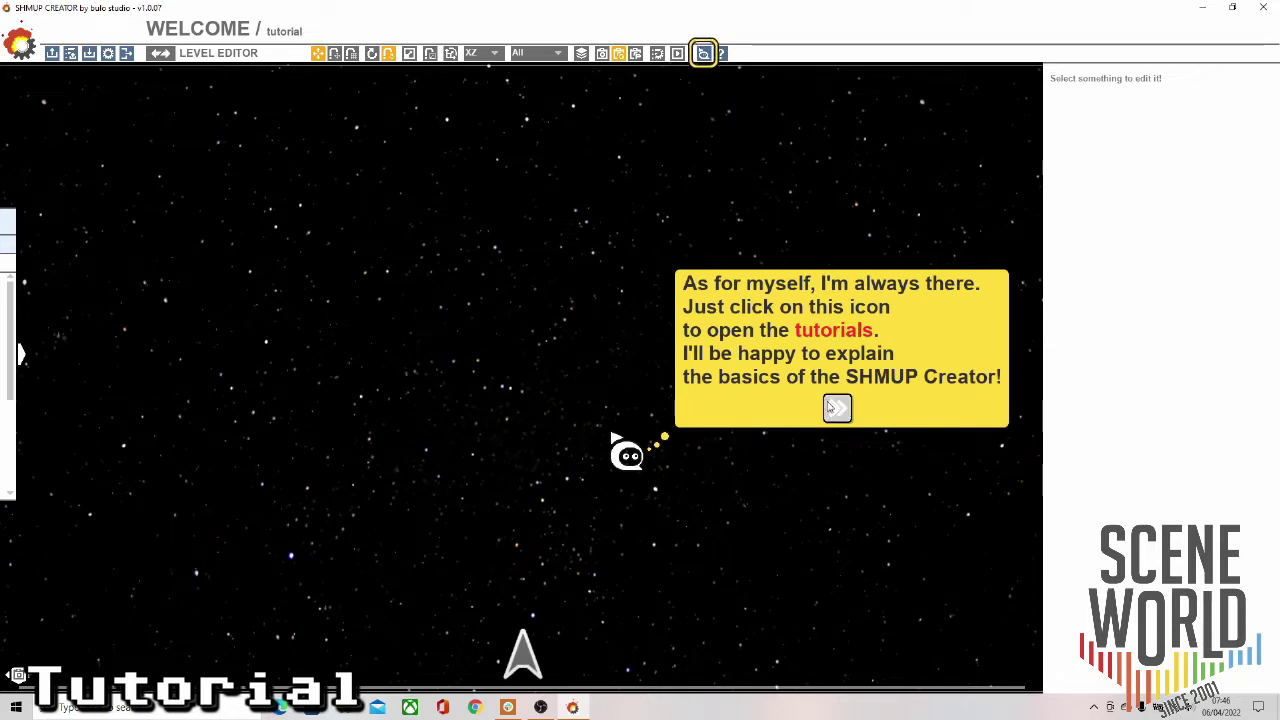
{"action": "left_click", "coordinate": [837, 408]}
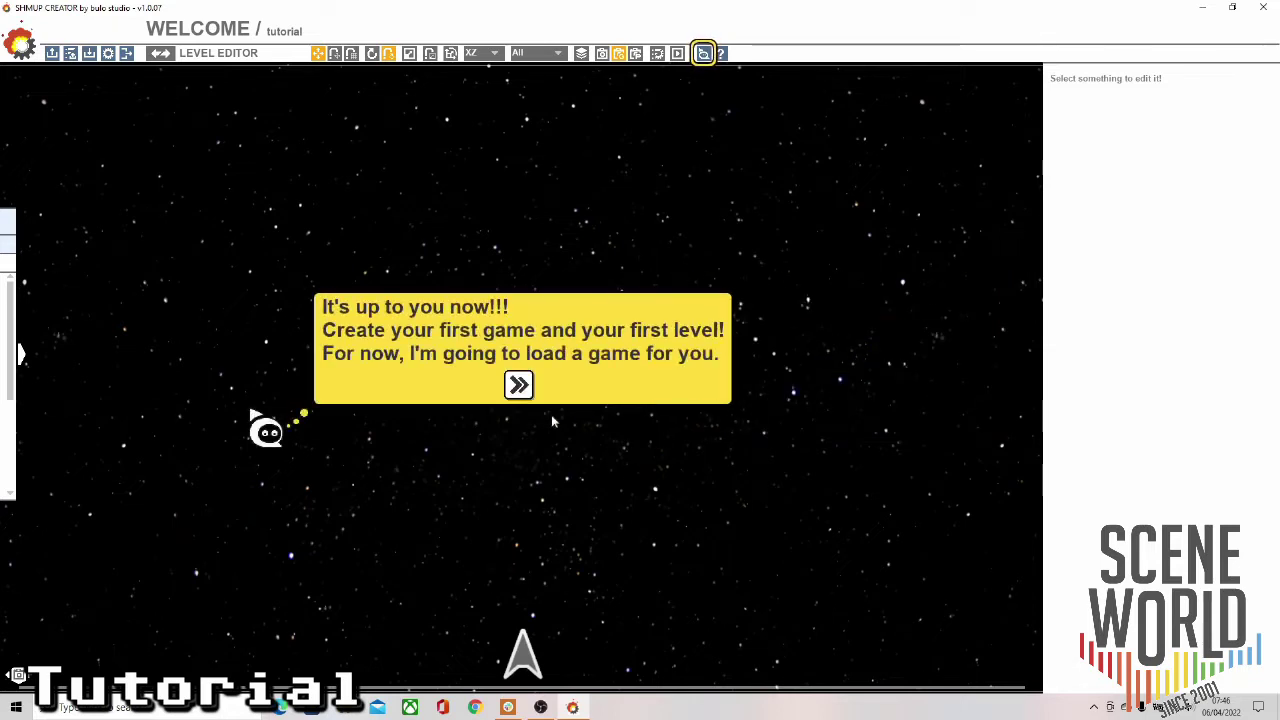
{"action": "left_click", "coordinate": [516, 387]}
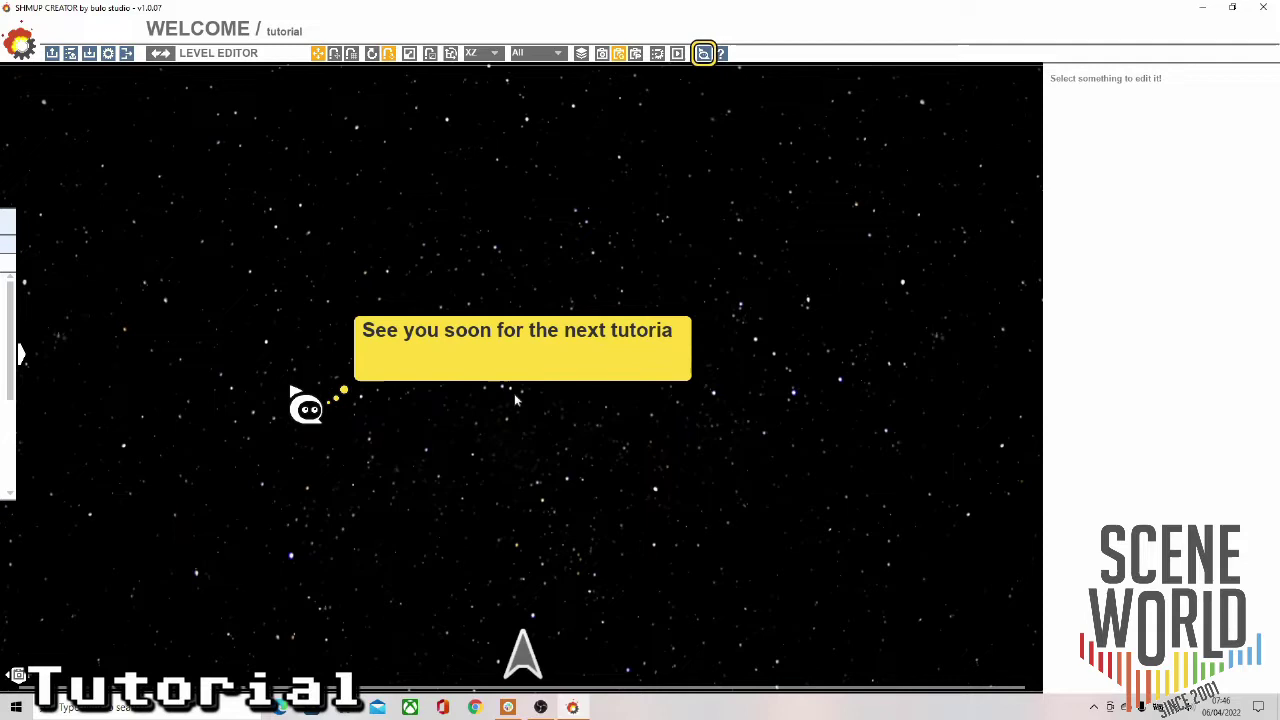
{"action": "left_click", "coordinate": [517, 362]}
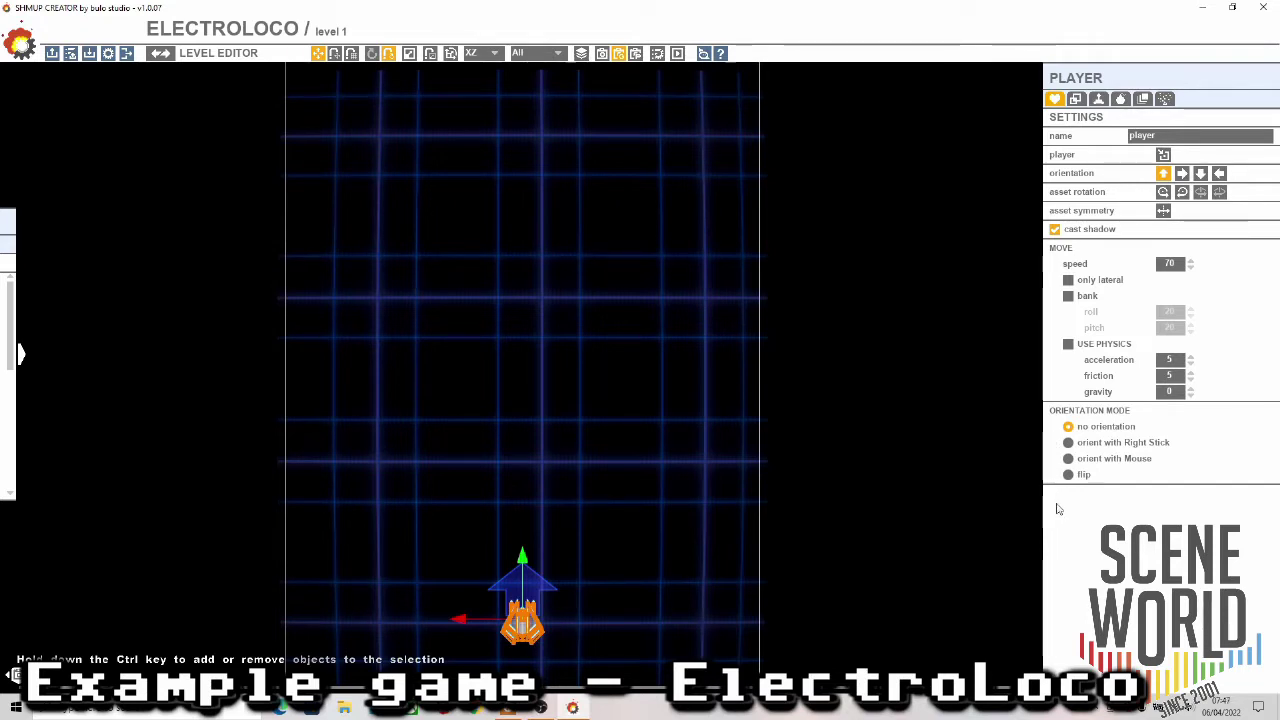
Step through the player's collision, gameplay, weapon and animation settings to Particle Locators.
{"action": "left_click", "coordinate": [1075, 99]}
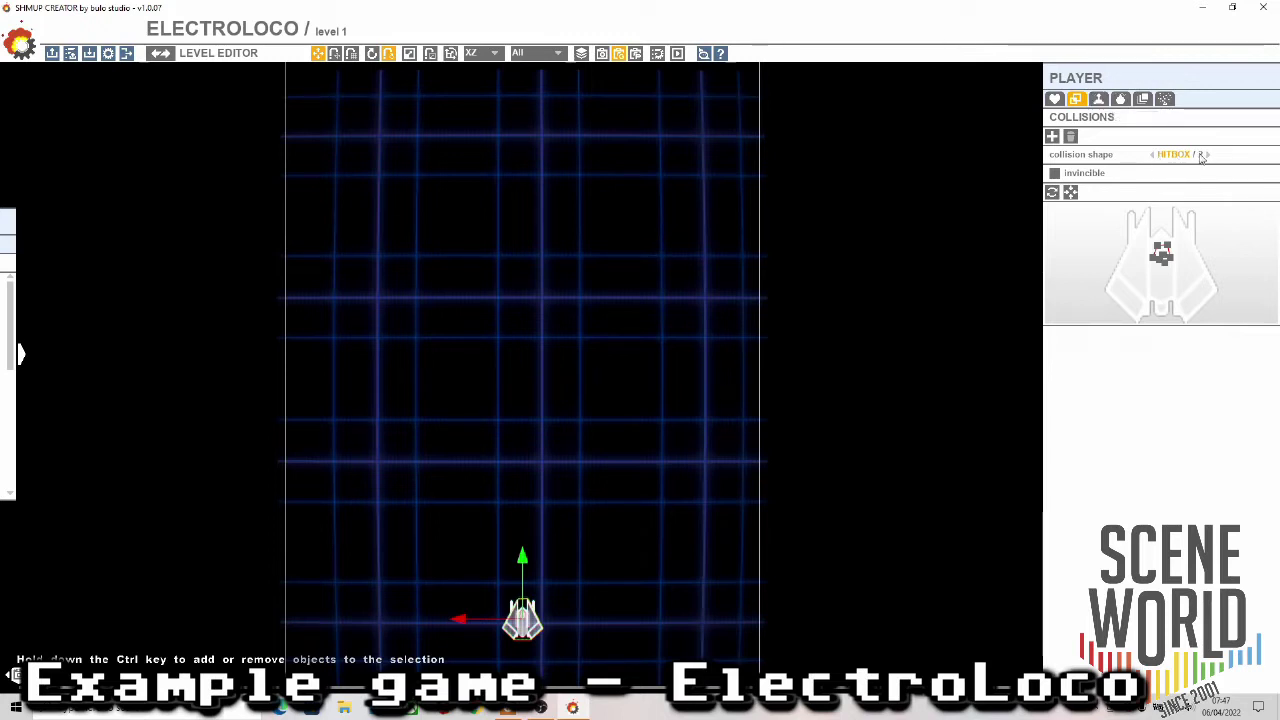
{"action": "left_click", "coordinate": [1098, 99]}
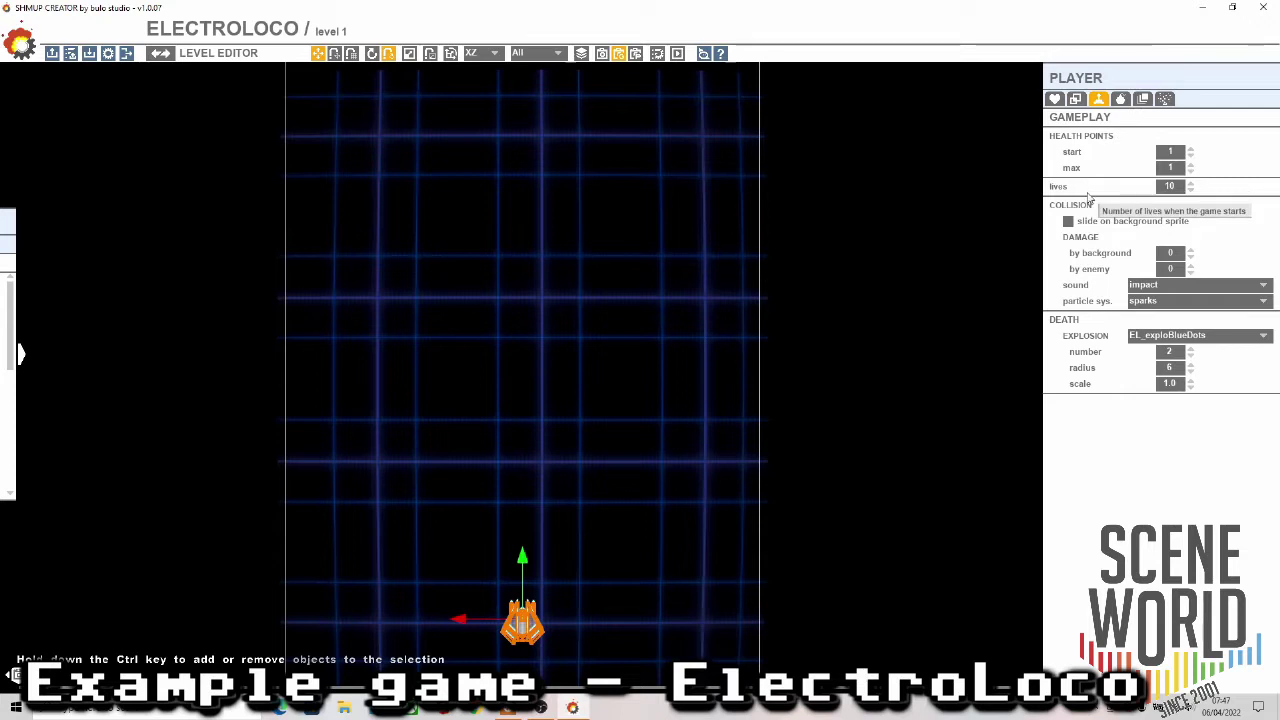
{"action": "left_click", "coordinate": [1121, 99]}
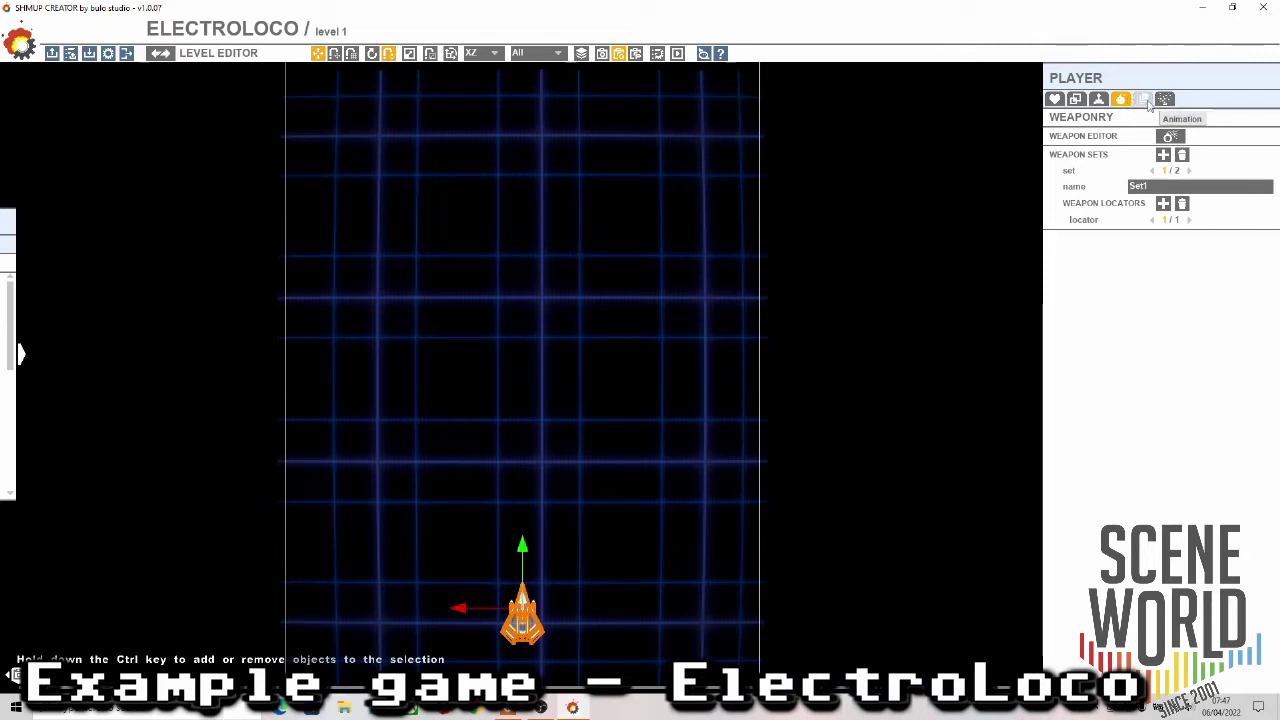
{"action": "left_click", "coordinate": [1143, 99]}
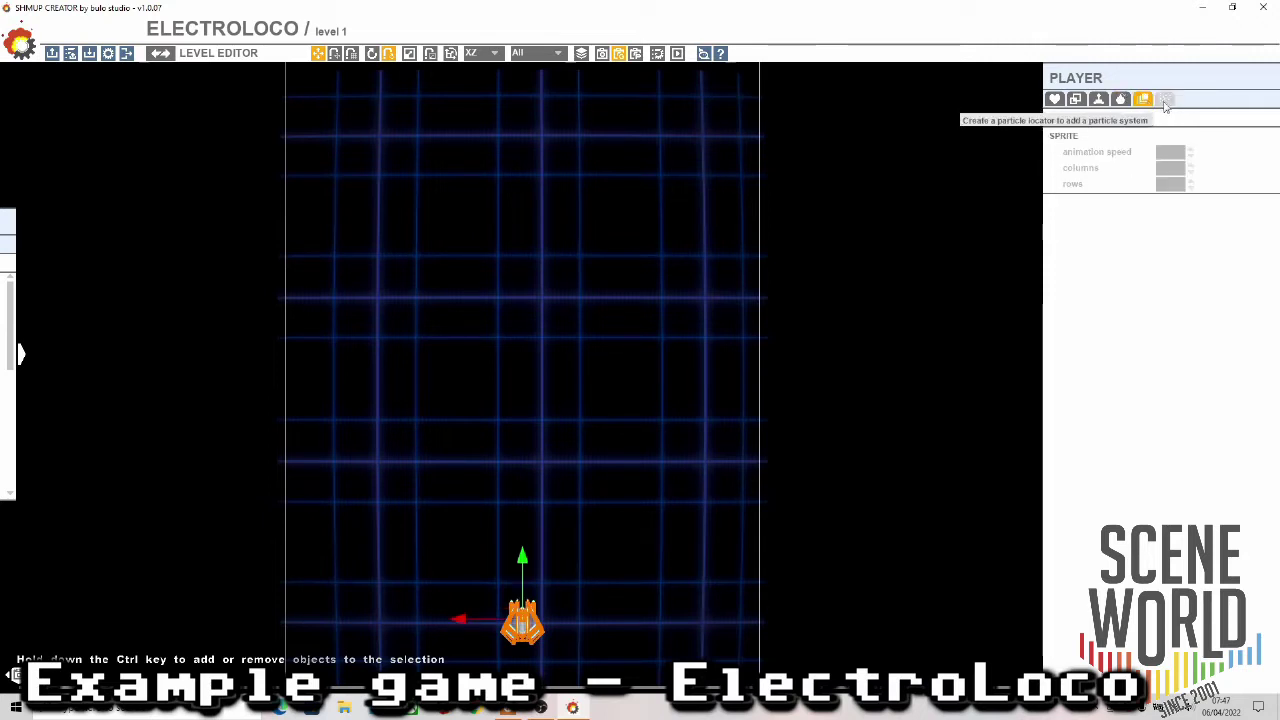
{"action": "left_click", "coordinate": [1165, 101]}
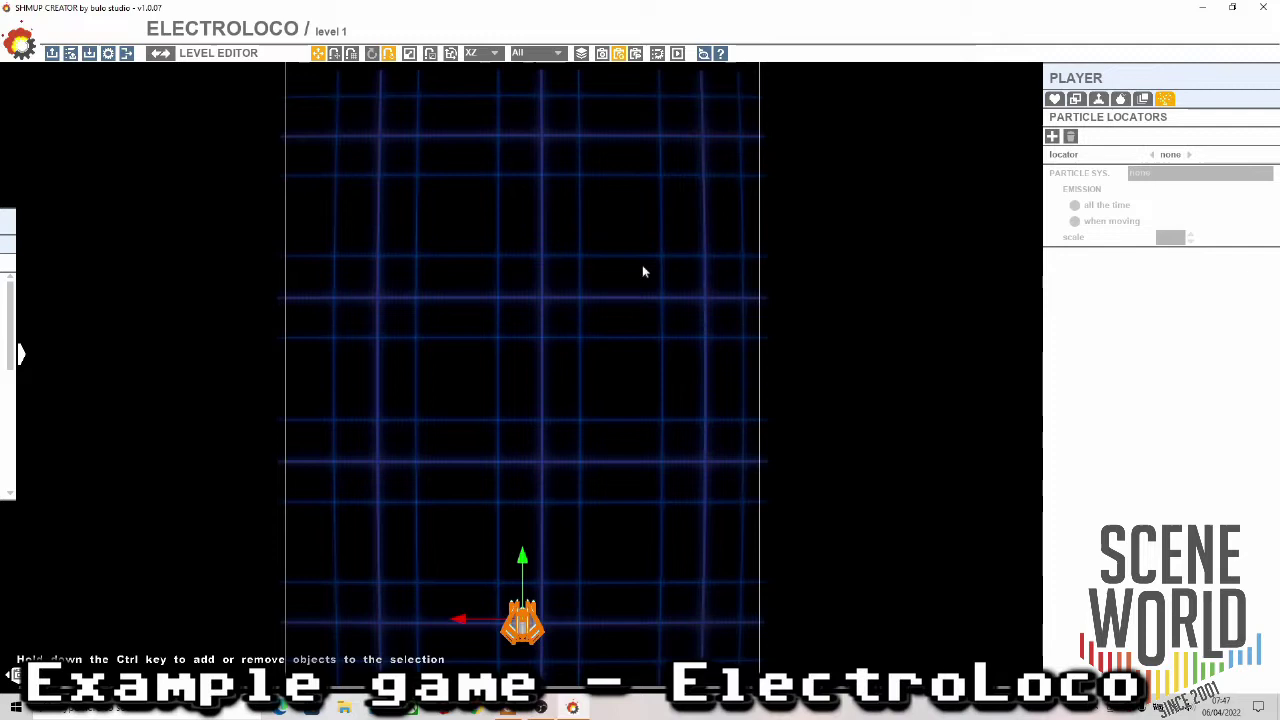
Test-run the ElectroLoco level with F5, steering and firing until it ends at 36610 points.
{"action": "key", "text": "F5"}
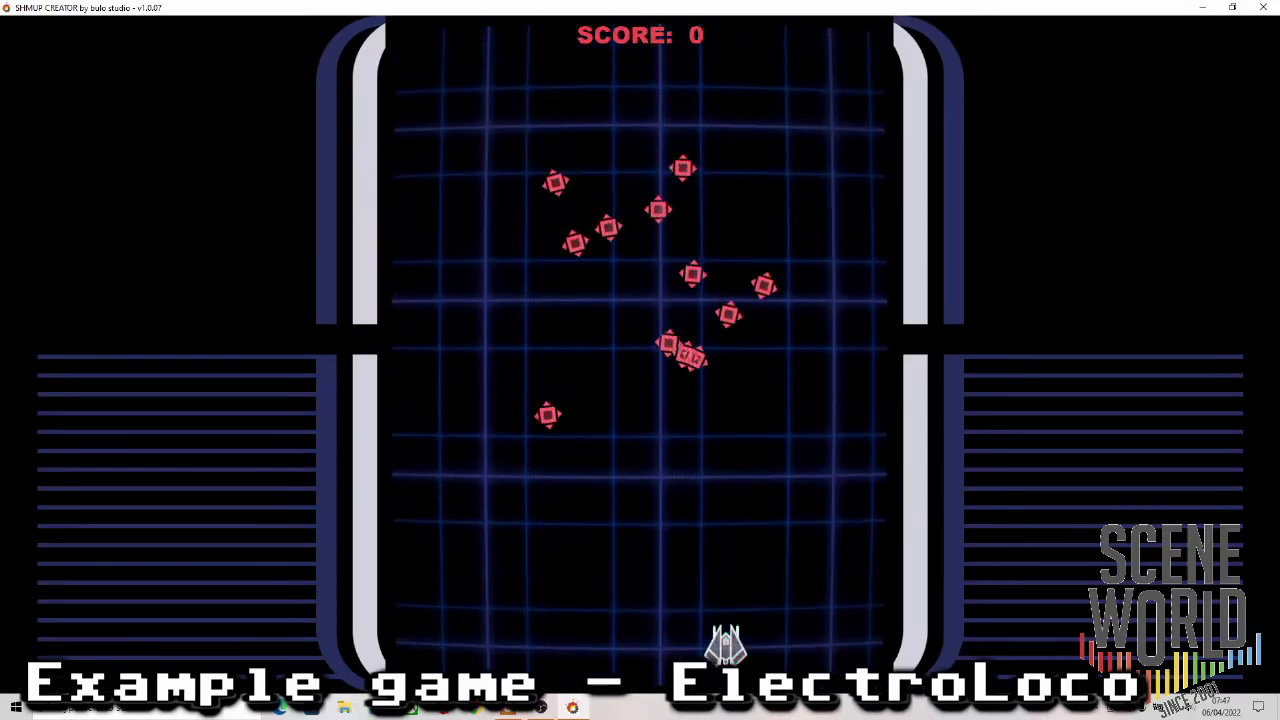
{"action": "key", "text": "Right"}
{"action": "key", "text": "Up"}
{"action": "key", "text": "Left"}
{"action": "key", "text": "Down"}
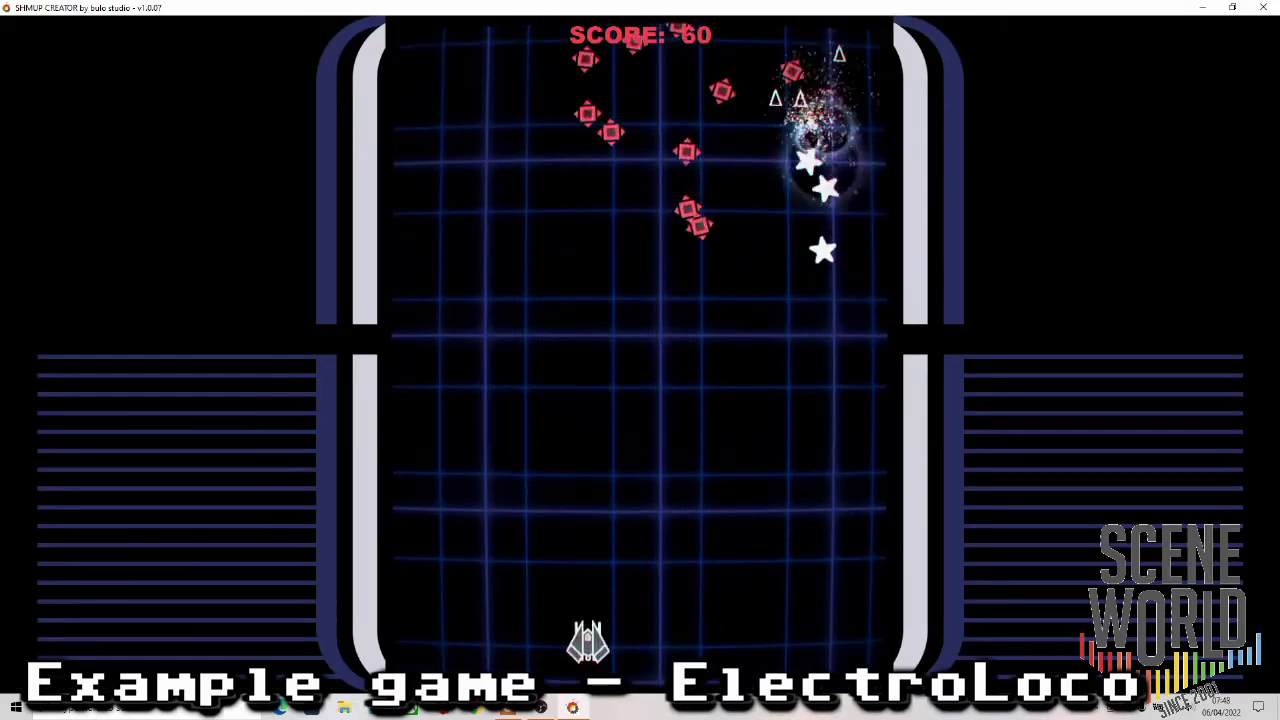
{"action": "key", "text": "Left"}
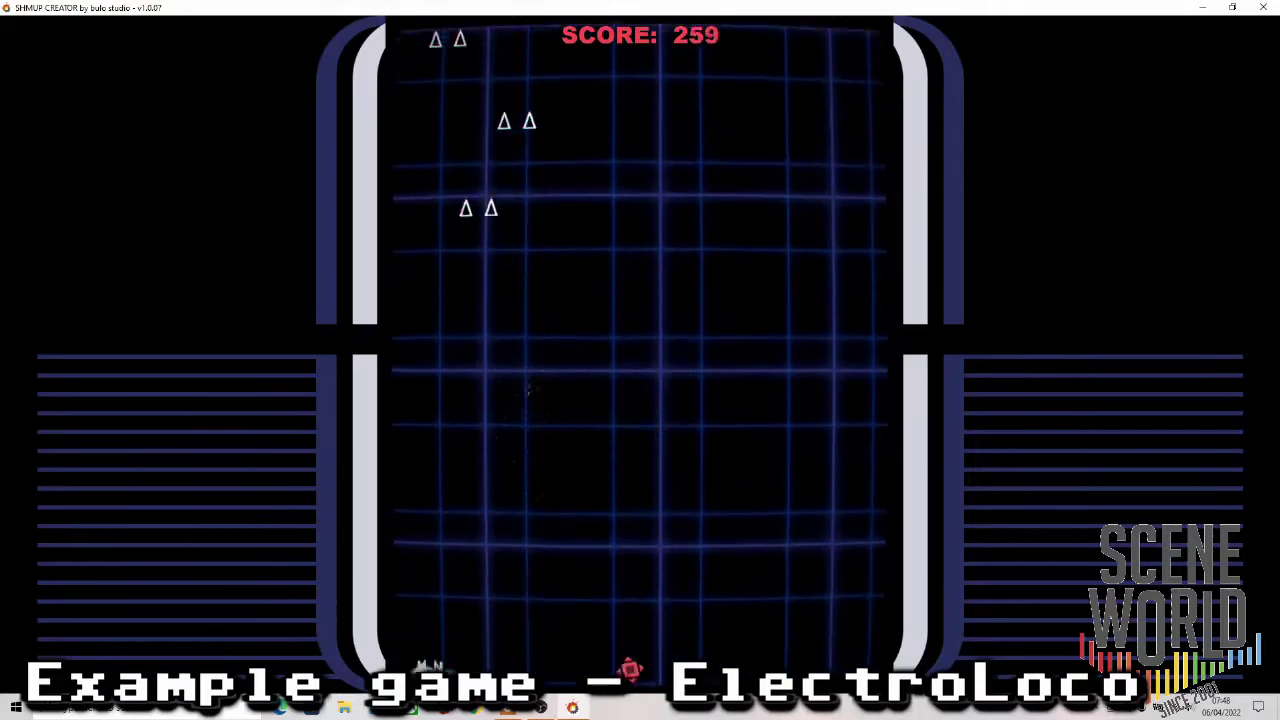
{"action": "key", "text": "Right"}
{"action": "key", "text": "Up"}
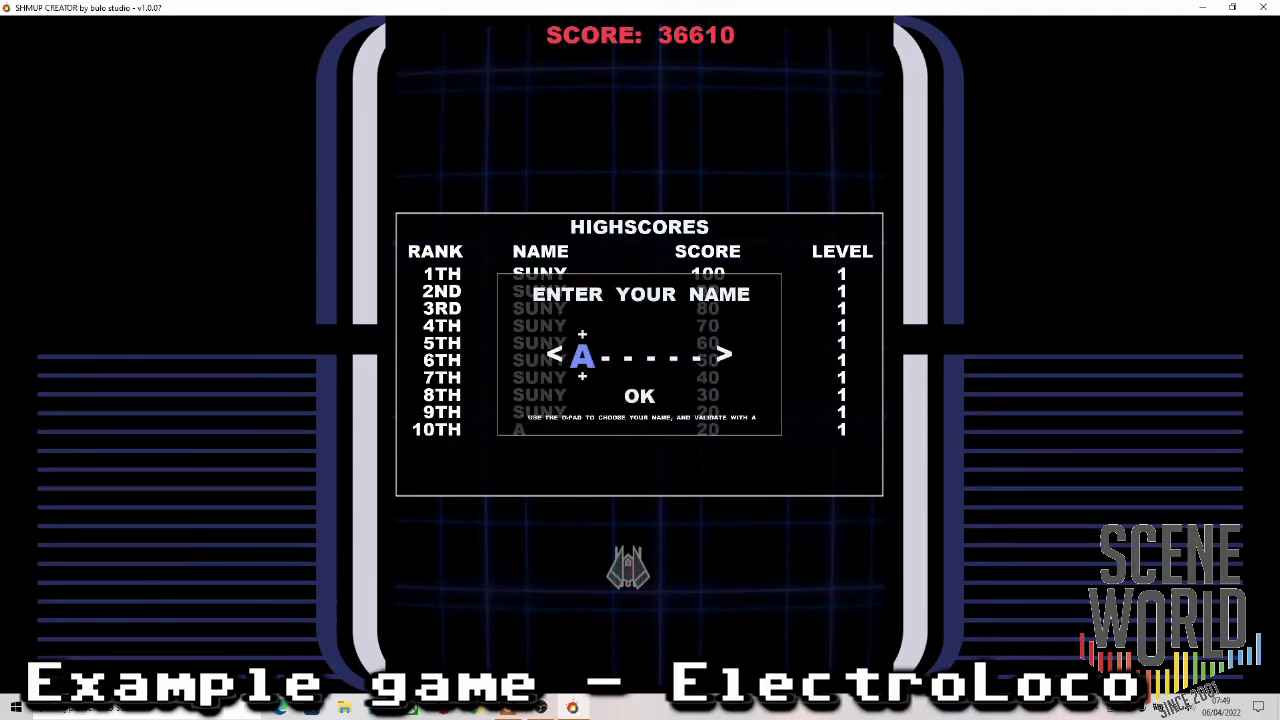
Spell the first three letters of the player's name with the arrow keys.
{"action": "key", "text": "Down"}
{"action": "key", "text": "Up"}
{"action": "key", "text": "Up"}
{"action": "key", "text": "Up"}
{"action": "key", "text": "Up"}
{"action": "key", "text": "Up"}
{"action": "key", "text": "Up"}
{"action": "key", "text": "Up"}
{"action": "key", "text": "Up"}
{"action": "key", "text": "Up"}
{"action": "key", "text": "Up"}
{"action": "key", "text": "Up"}
{"action": "key", "text": "Up"}
{"action": "key", "text": "Up"}
{"action": "key", "text": "Right"}
{"action": "key", "text": "Down"}
{"action": "key", "text": "Down"}
{"action": "key", "text": "Down"}
{"action": "key", "text": "Down"}
{"action": "key", "text": "Down"}
{"action": "key", "text": "Down"}
{"action": "key", "text": "Down"}
{"action": "key", "text": "Down"}
{"action": "key", "text": "Down"}
{"action": "key", "text": "Down"}
{"action": "key", "text": "Down"}
{"action": "key", "text": "Down"}
{"action": "key", "text": "Down"}
{"action": "key", "text": "Down"}
{"action": "key", "text": "Down"}
{"action": "key", "text": "Down"}
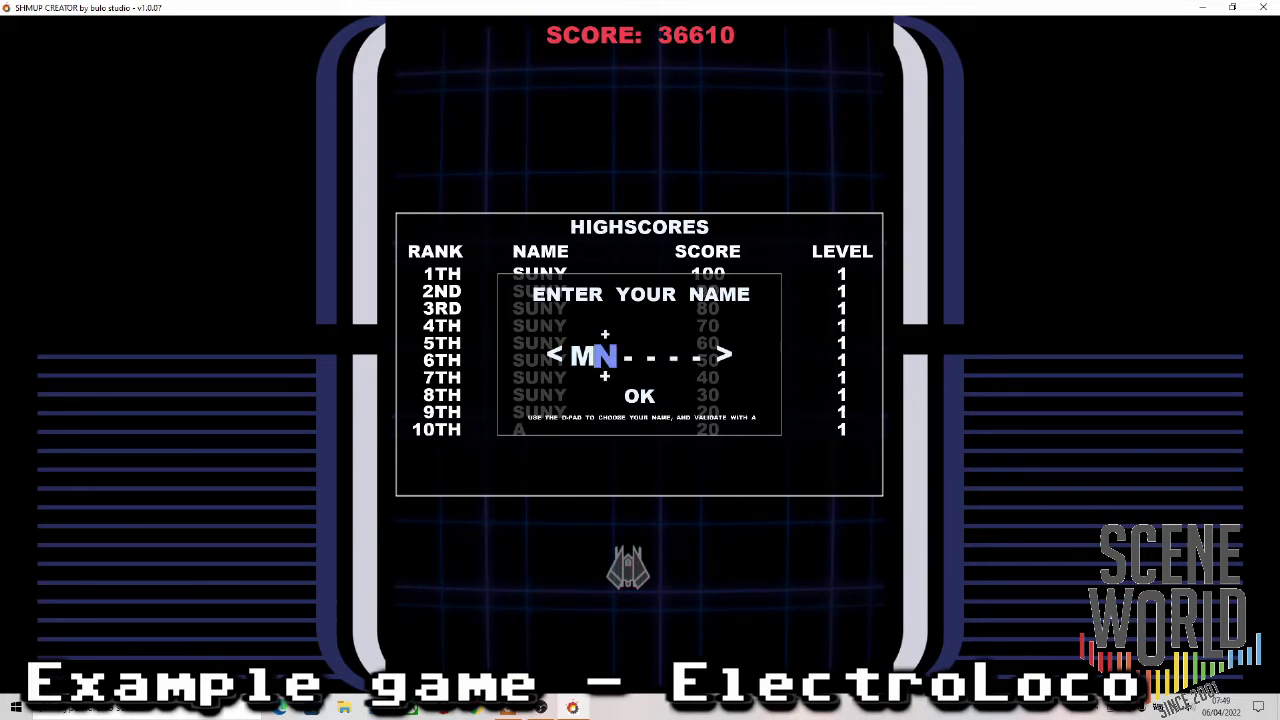
{"action": "key", "text": "Down"}
{"action": "key", "text": "Down"}
{"action": "key", "text": "Down"}
{"action": "key", "text": "Down"}
{"action": "key", "text": "Down"}
{"action": "key", "text": "Down"}
{"action": "key", "text": "Right"}
{"action": "key", "text": "Up"}
{"action": "key", "text": "Up"}
{"action": "key", "text": "Up"}
{"action": "key", "text": "Up"}
{"action": "key", "text": "Up"}
{"action": "key", "text": "Up"}
{"action": "key", "text": "Up"}
{"action": "key", "text": "Up"}
{"action": "key", "text": "Up"}
{"action": "key", "text": "Up"}
{"action": "key", "text": "Up"}
{"action": "key", "text": "Up"}
{"action": "key", "text": "Up"}
{"action": "key", "text": "Up"}
{"action": "key", "text": "Up"}
{"action": "key", "text": "Up"}
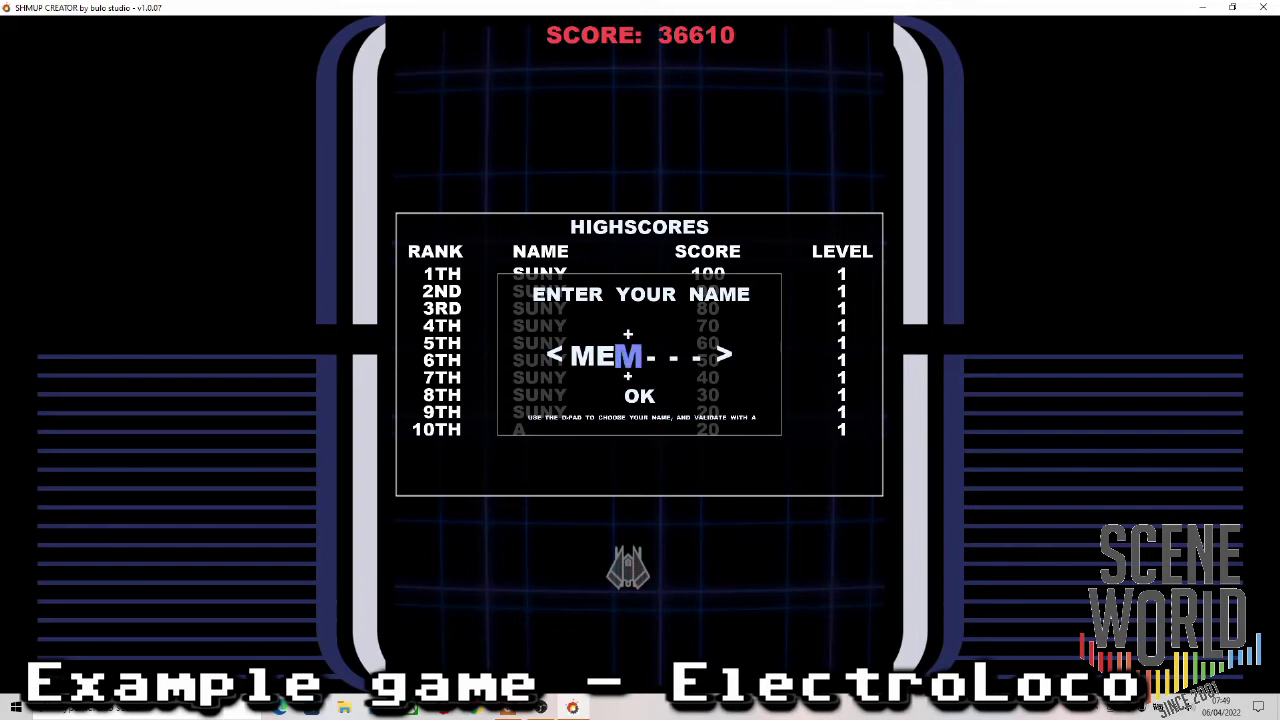
{"action": "key", "text": "Up"}
{"action": "key", "text": "Up"}
{"action": "key", "text": "Right"}
{"action": "key", "text": "Down"}
{"action": "key", "text": "Down"}
{"action": "key", "text": "Down"}
{"action": "key", "text": "Down"}
{"action": "key", "text": "Down"}
{"action": "key", "text": "Down"}
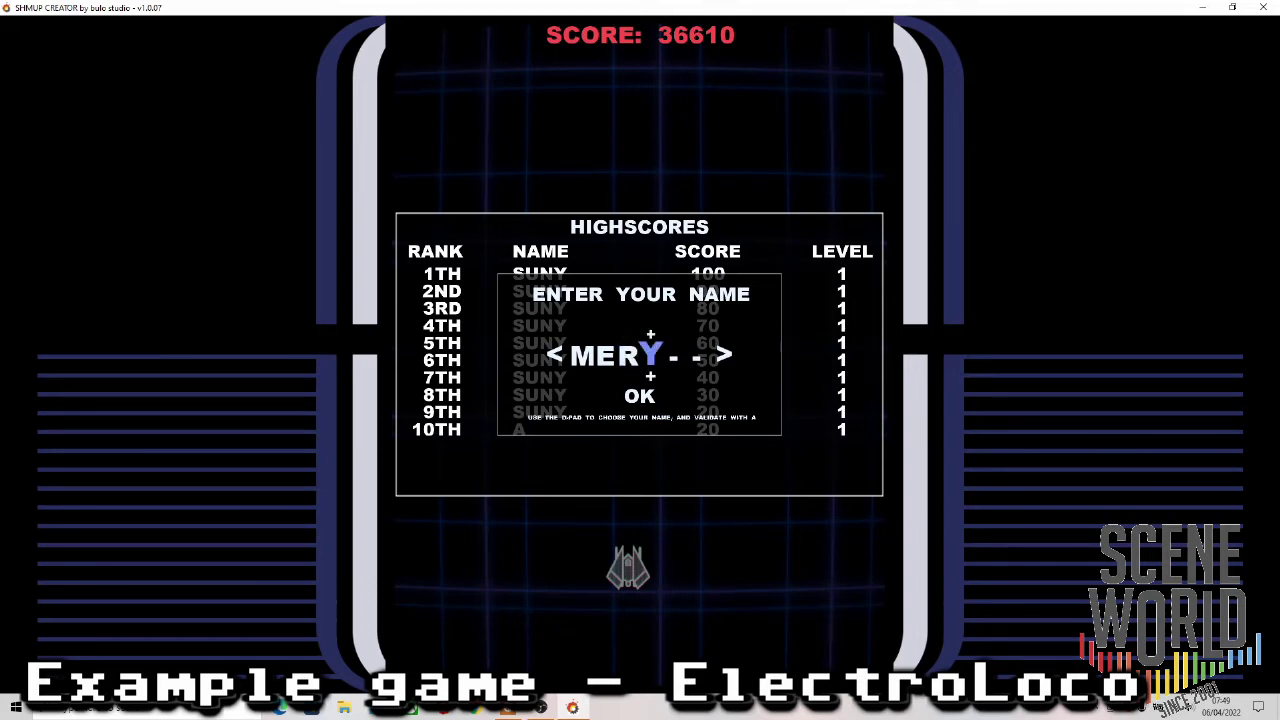
Set the remaining letters, ending in N, and confirm the name for first place.
{"action": "key", "text": "Down"}
{"action": "key", "text": "Down"}
{"action": "key", "text": "Down"}
{"action": "key", "text": "Down"}
{"action": "key", "text": "Down"}
{"action": "key", "text": "Down"}
{"action": "key", "text": "Down"}
{"action": "key", "text": "Down"}
{"action": "key", "text": "Right"}
{"action": "key", "text": "Up"}
{"action": "key", "text": "Right"}
{"action": "key", "text": "Up"}
{"action": "key", "text": "Up"}
{"action": "key", "text": "Up"}
{"action": "key", "text": "Up"}
{"action": "key", "text": "Up"}
{"action": "key", "text": "Up"}
{"action": "key", "text": "Up"}
{"action": "key", "text": "Up"}
{"action": "key", "text": "Up"}
{"action": "key", "text": "Up"}
{"action": "key", "text": "Up"}
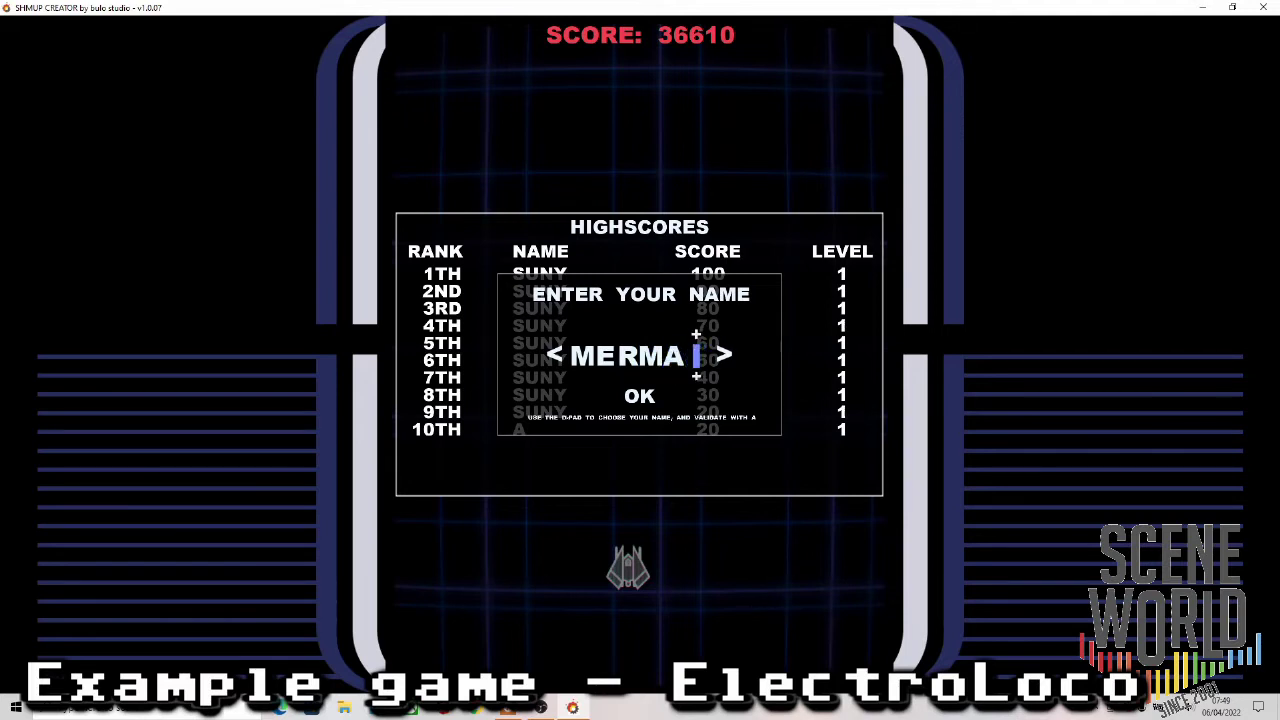
{"action": "key", "text": "Up"}
{"action": "key", "text": "Up"}
{"action": "key", "text": "Up"}
{"action": "key", "text": "Left"}
{"action": "key", "text": "Left"}
{"action": "key", "text": "Left"}
{"action": "key", "text": "Left"}
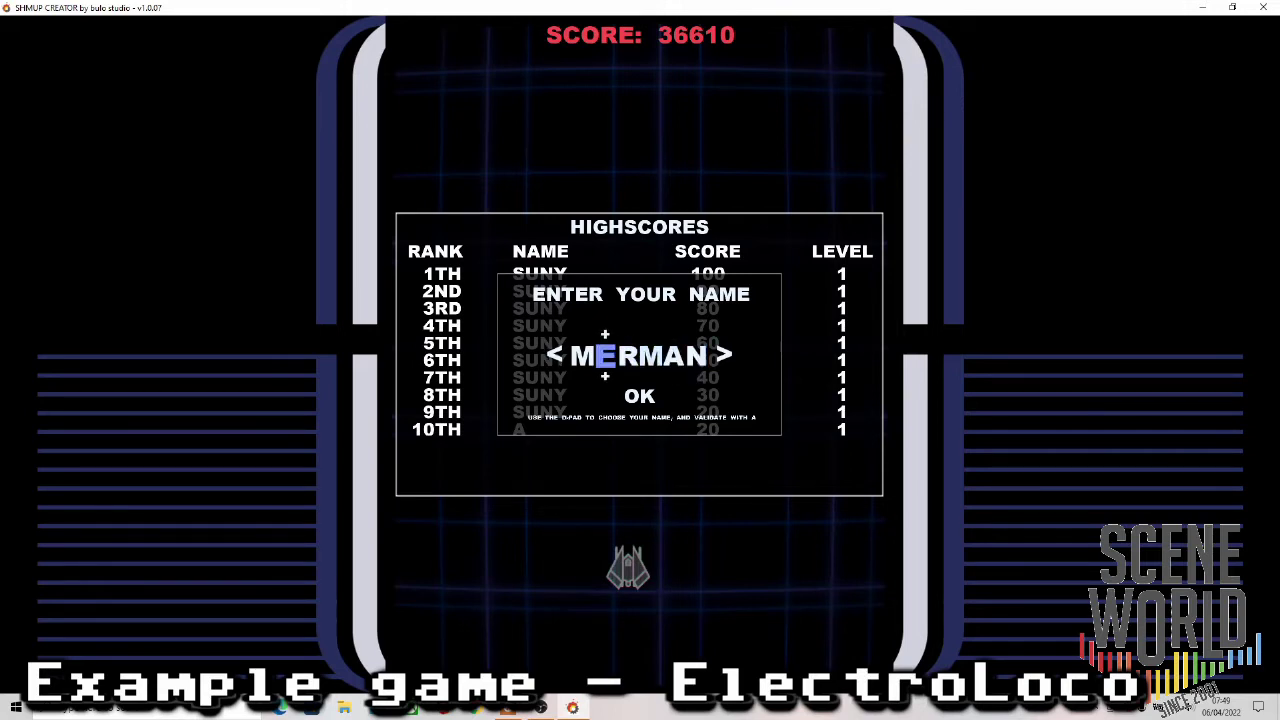
{"action": "key", "text": "Down"}
{"action": "key", "text": "Return"}
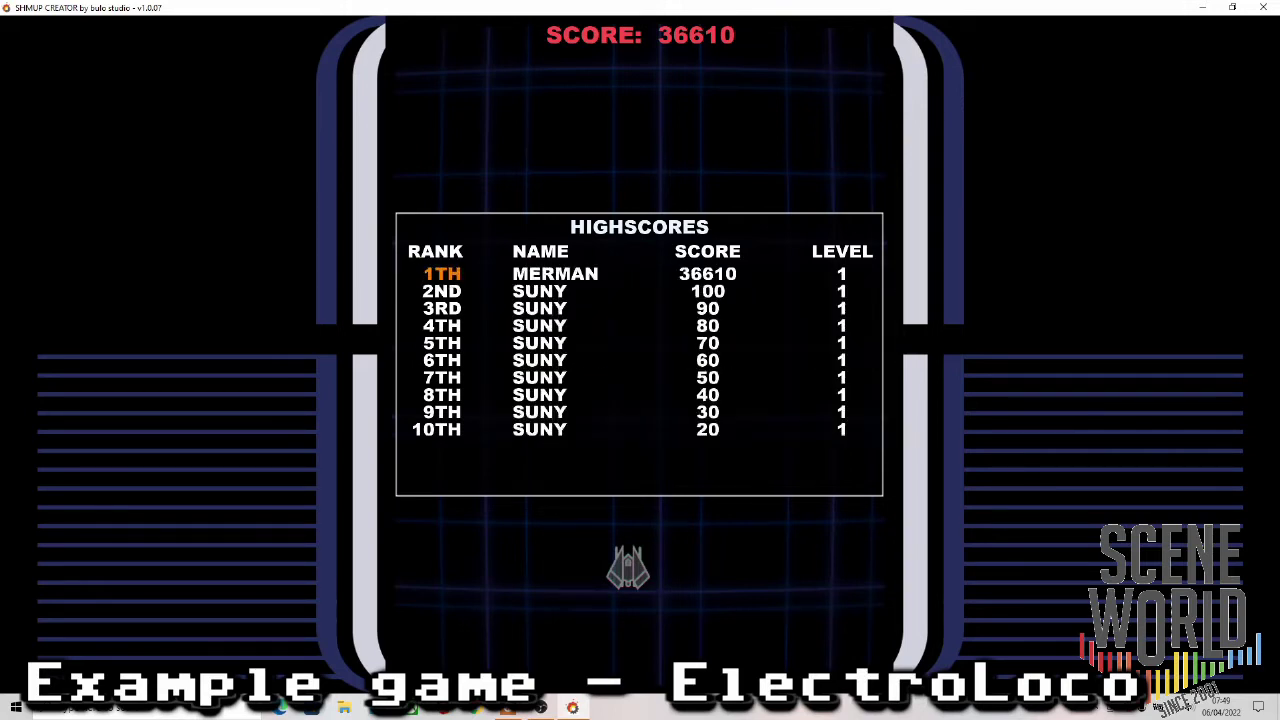
End the test run and briefly open, then close, the level's Layers list.
{"action": "key", "text": "Escape"}
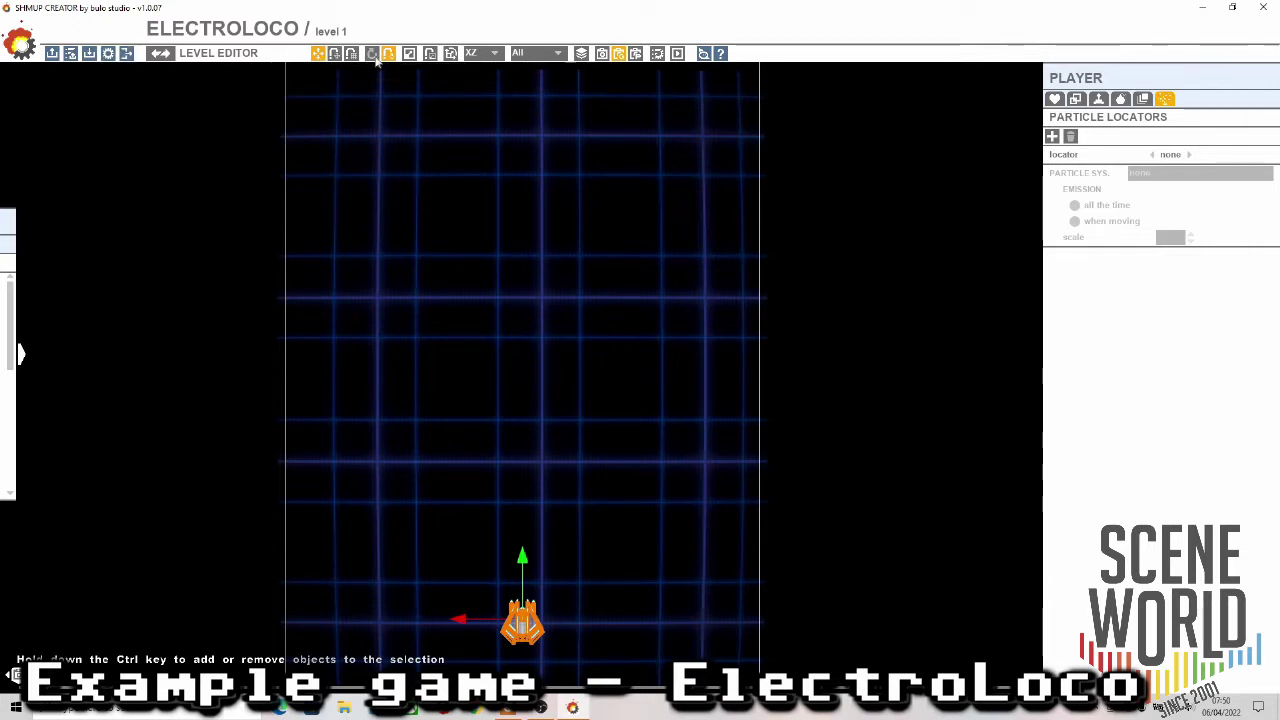
{"action": "left_click", "coordinate": [581, 55]}
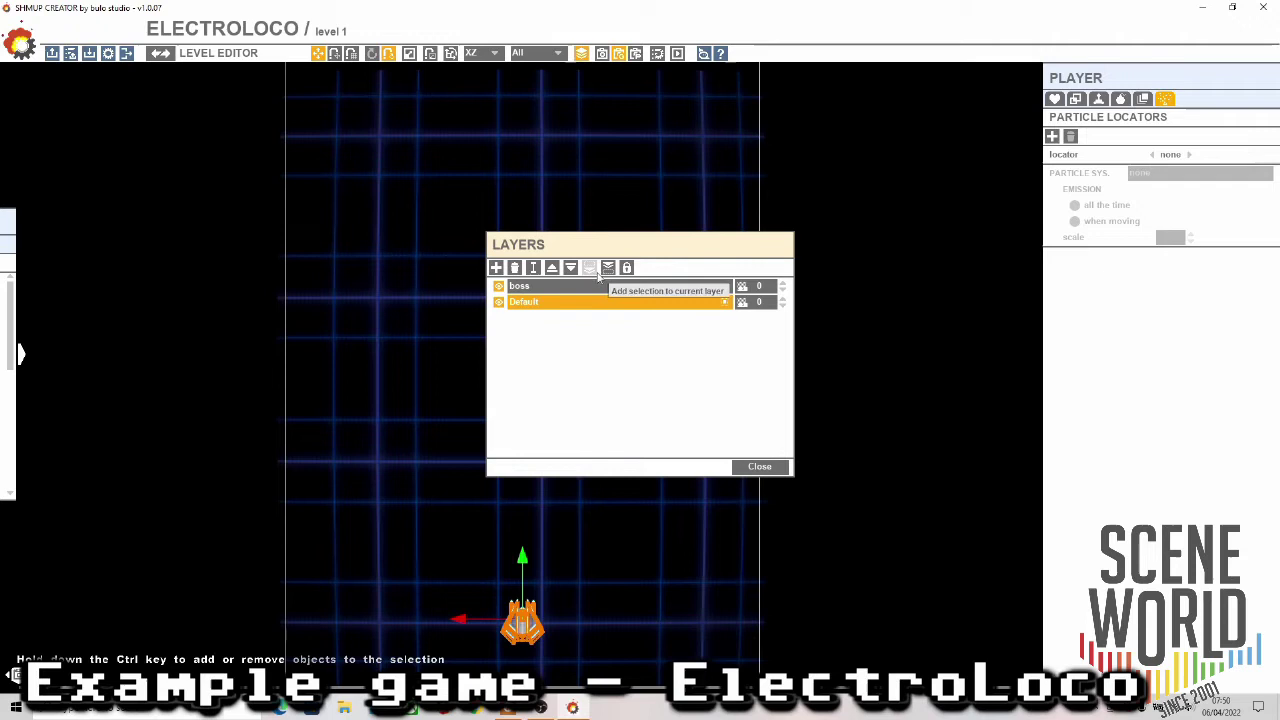
{"action": "left_click", "coordinate": [748, 467]}
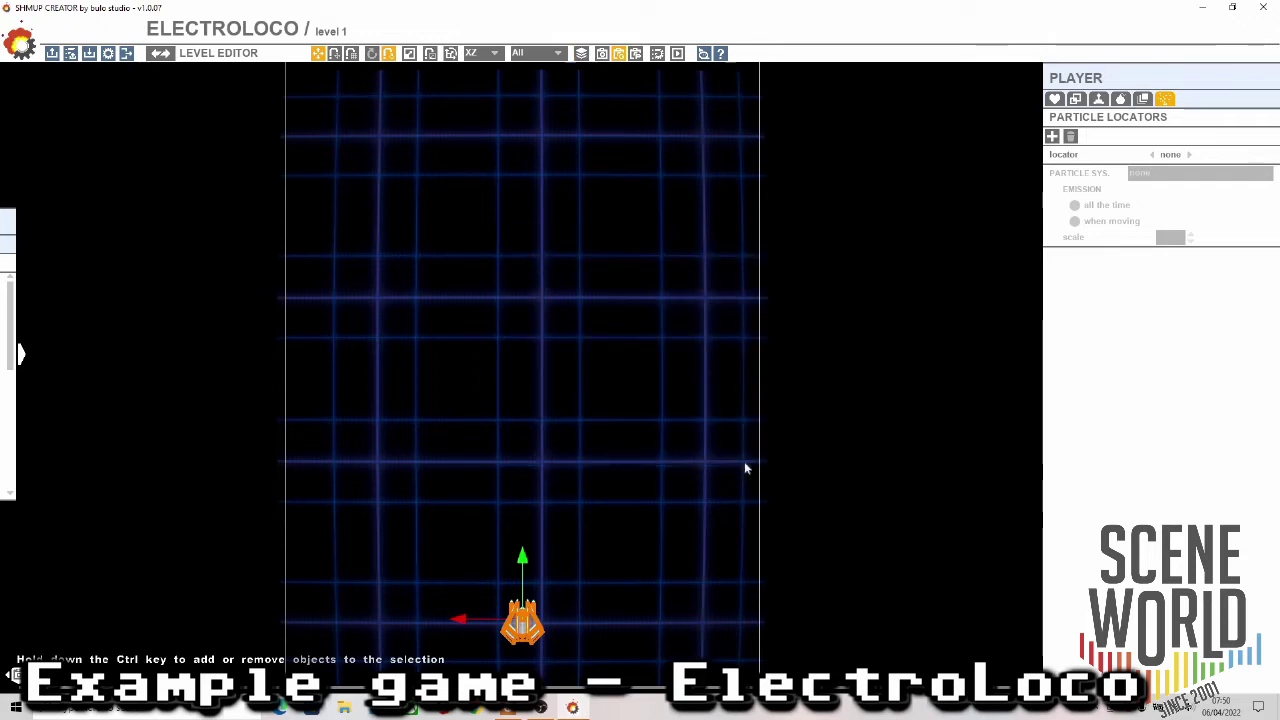
Switch between top, perspective and game cameras and show the camera properties (speed 1.5, FOV 30).
{"action": "left_click", "coordinate": [636, 55]}
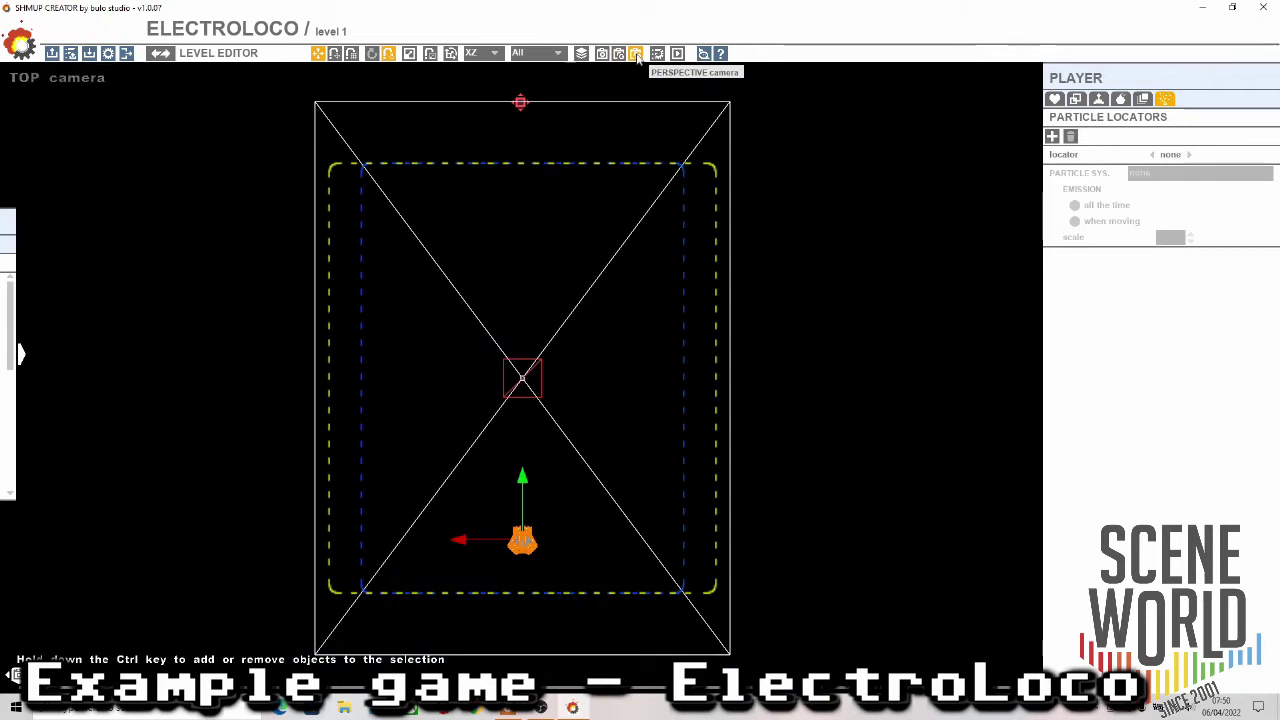
{"action": "left_click", "coordinate": [604, 55]}
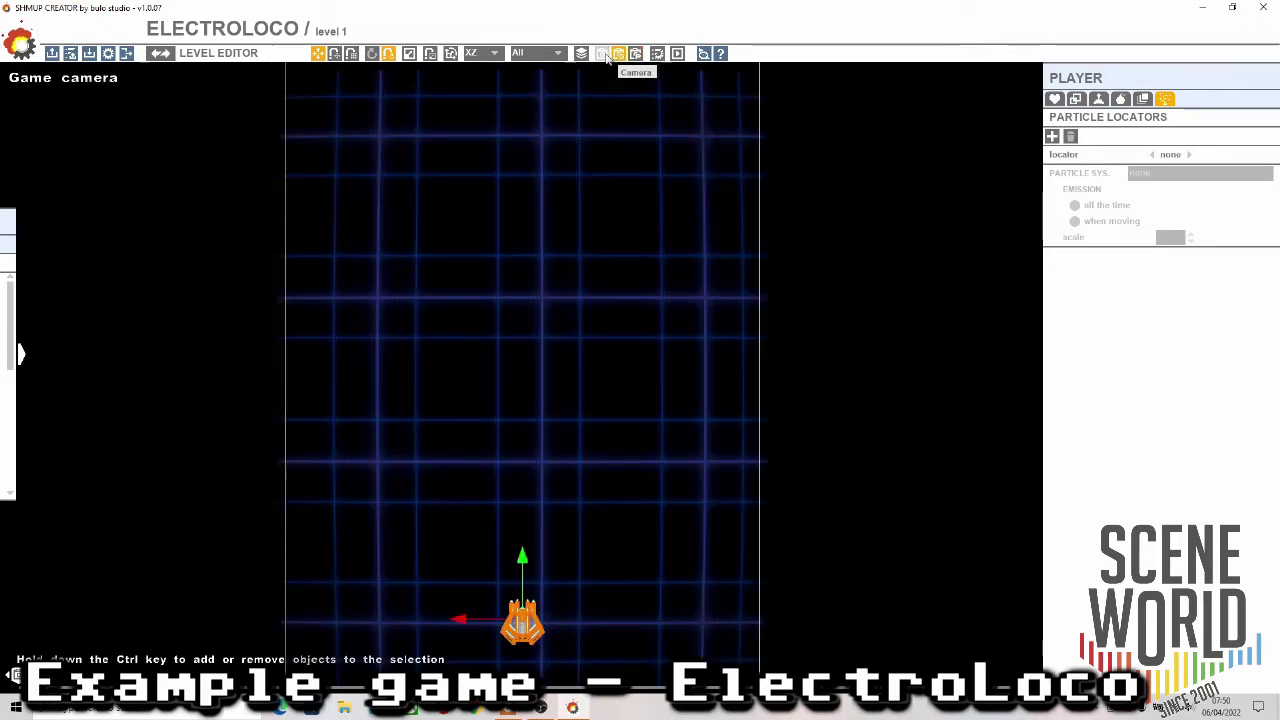
{"action": "left_click", "coordinate": [603, 54]}
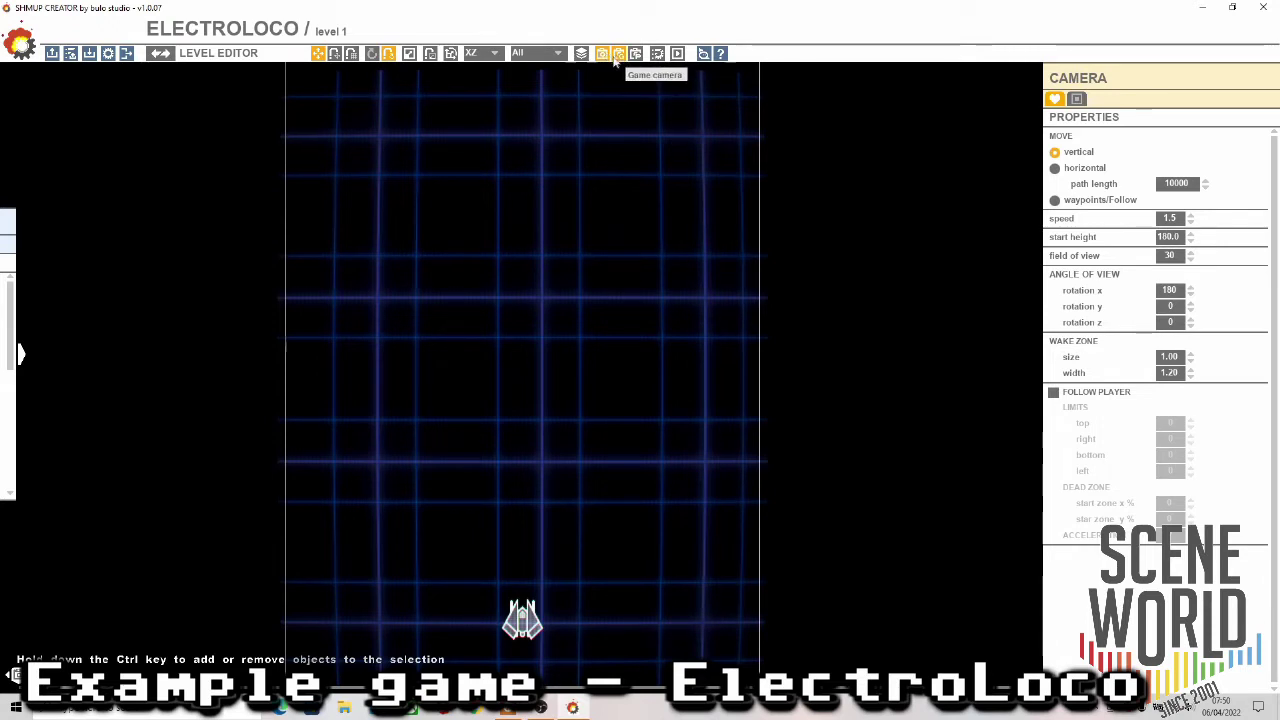
{"action": "left_click", "coordinate": [618, 54]}
{"action": "left_click", "coordinate": [620, 56]}
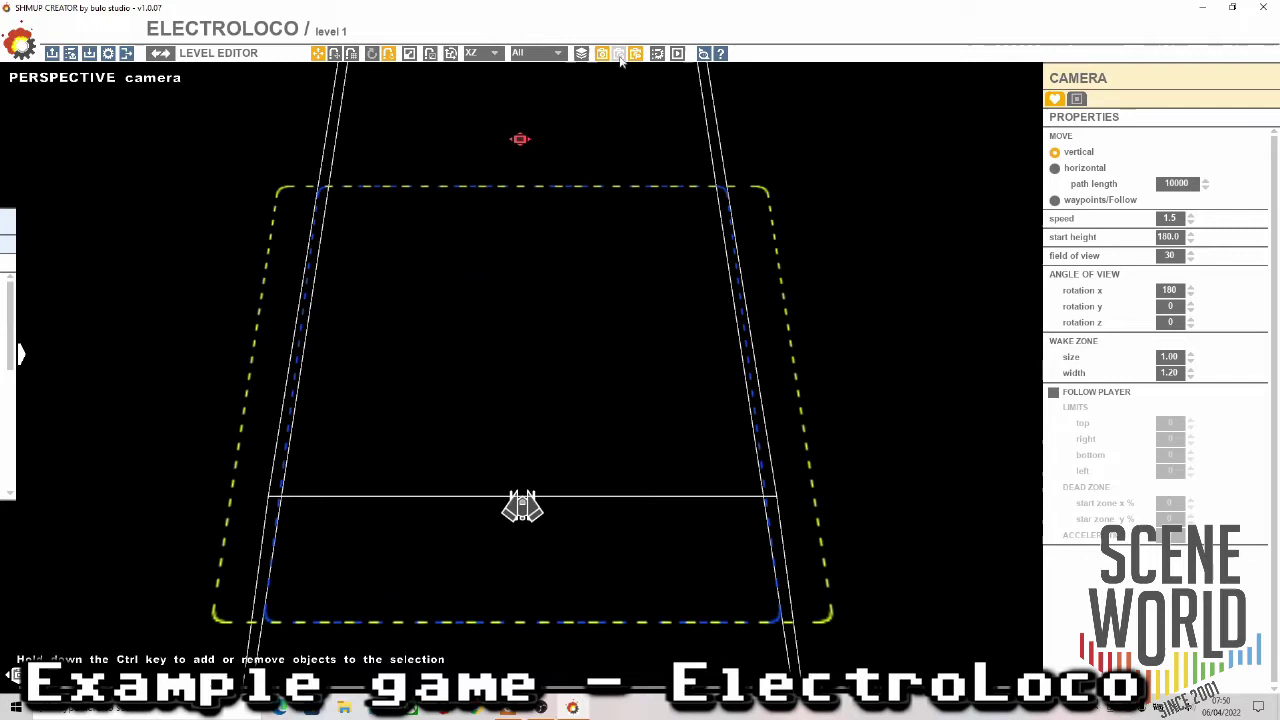
{"action": "left_click", "coordinate": [620, 57]}
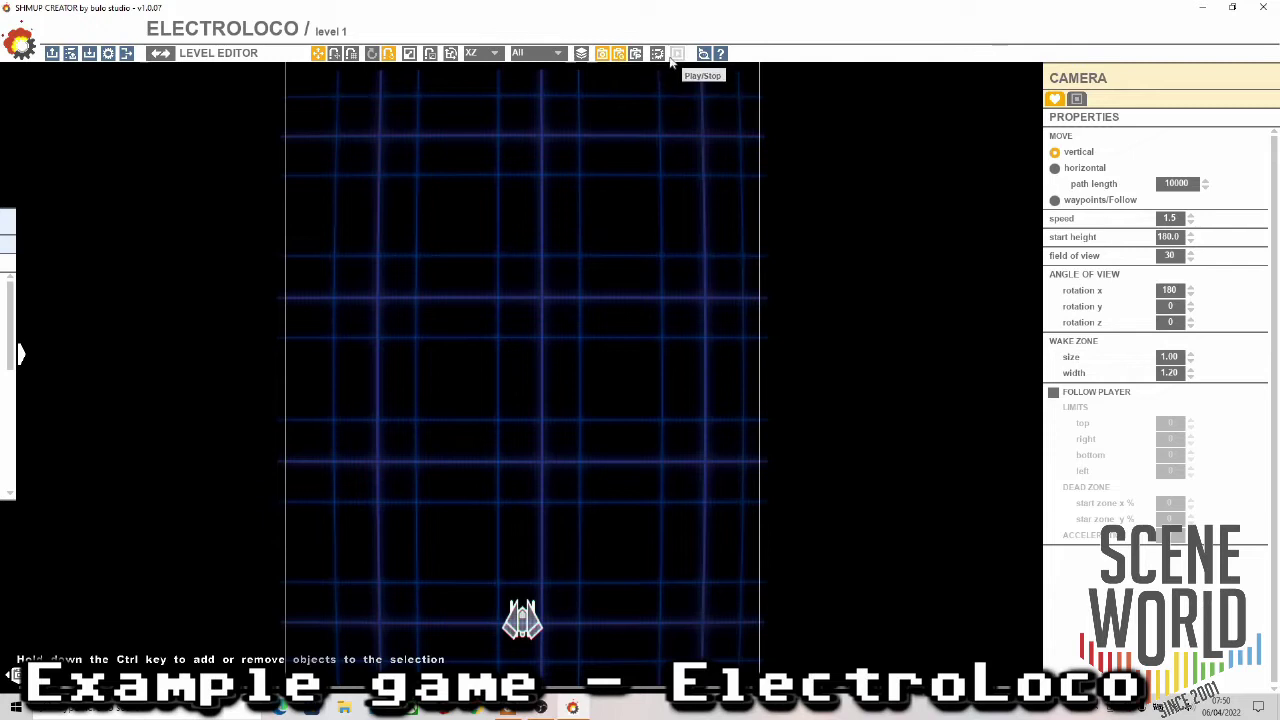
Start the Editors overview tutorial from the tutorials list without saving the level.
{"action": "left_click", "coordinate": [704, 54]}
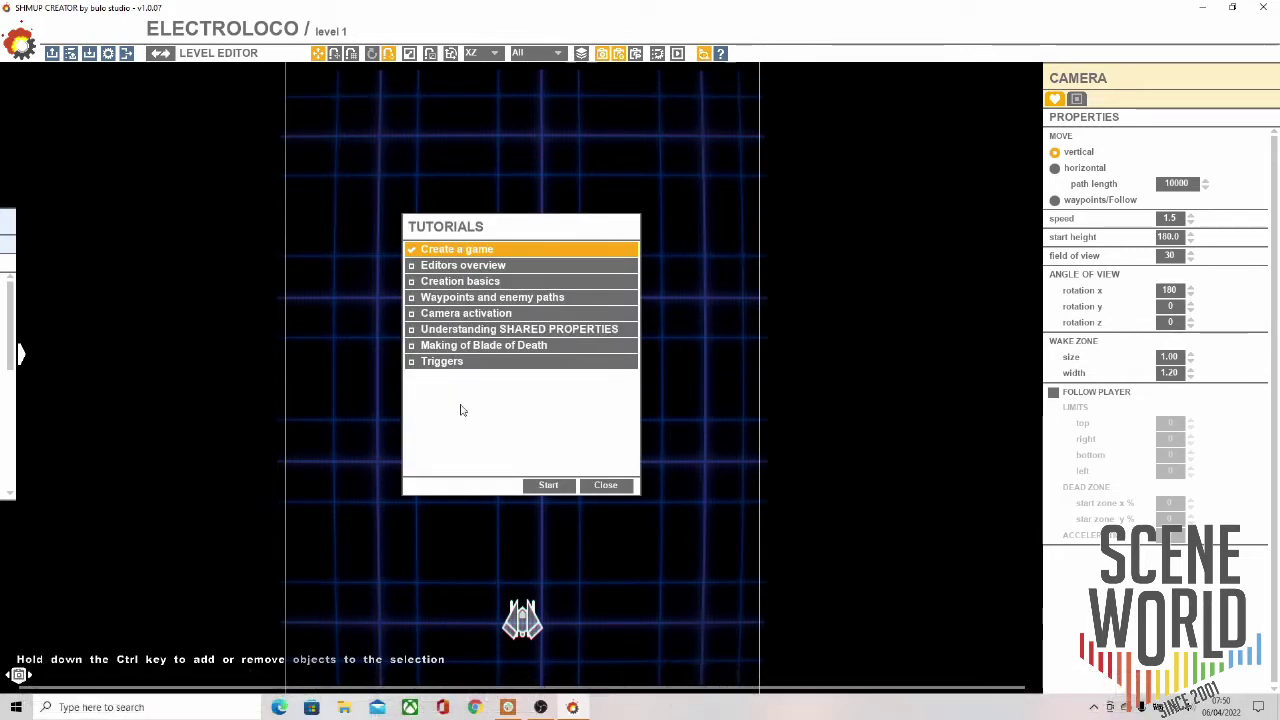
{"action": "left_click", "coordinate": [484, 266]}
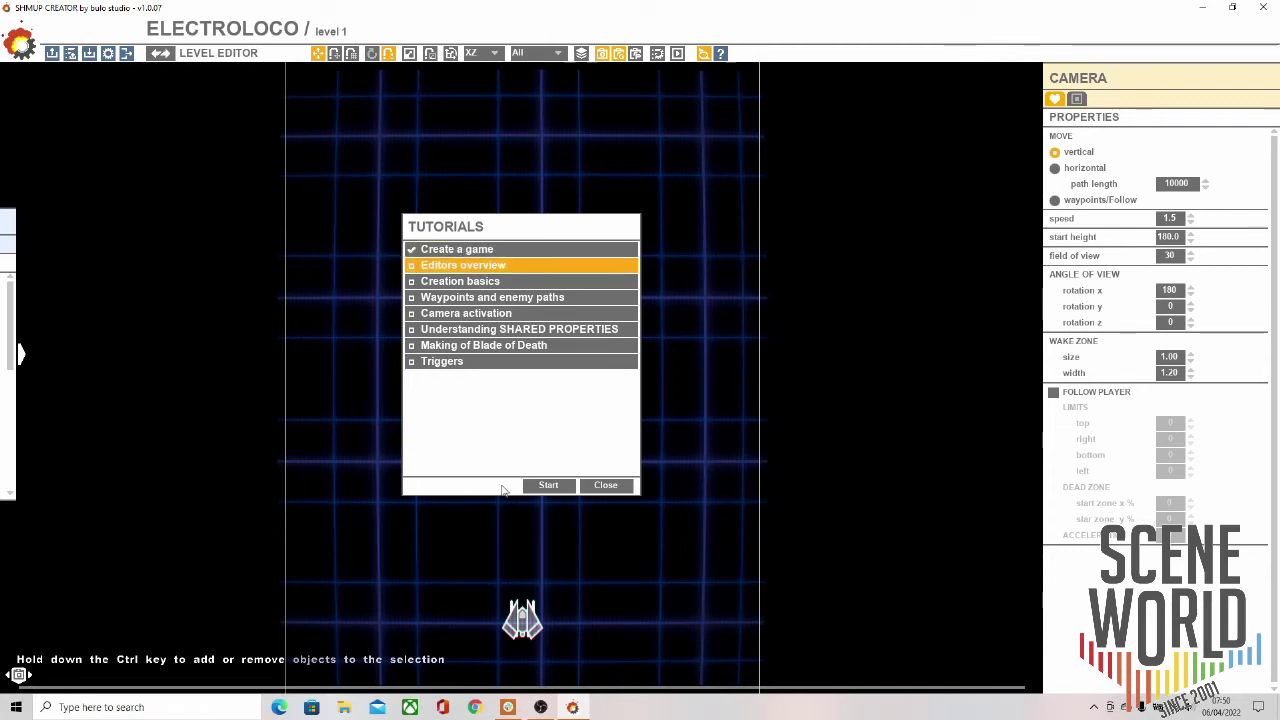
{"action": "left_click", "coordinate": [548, 485]}
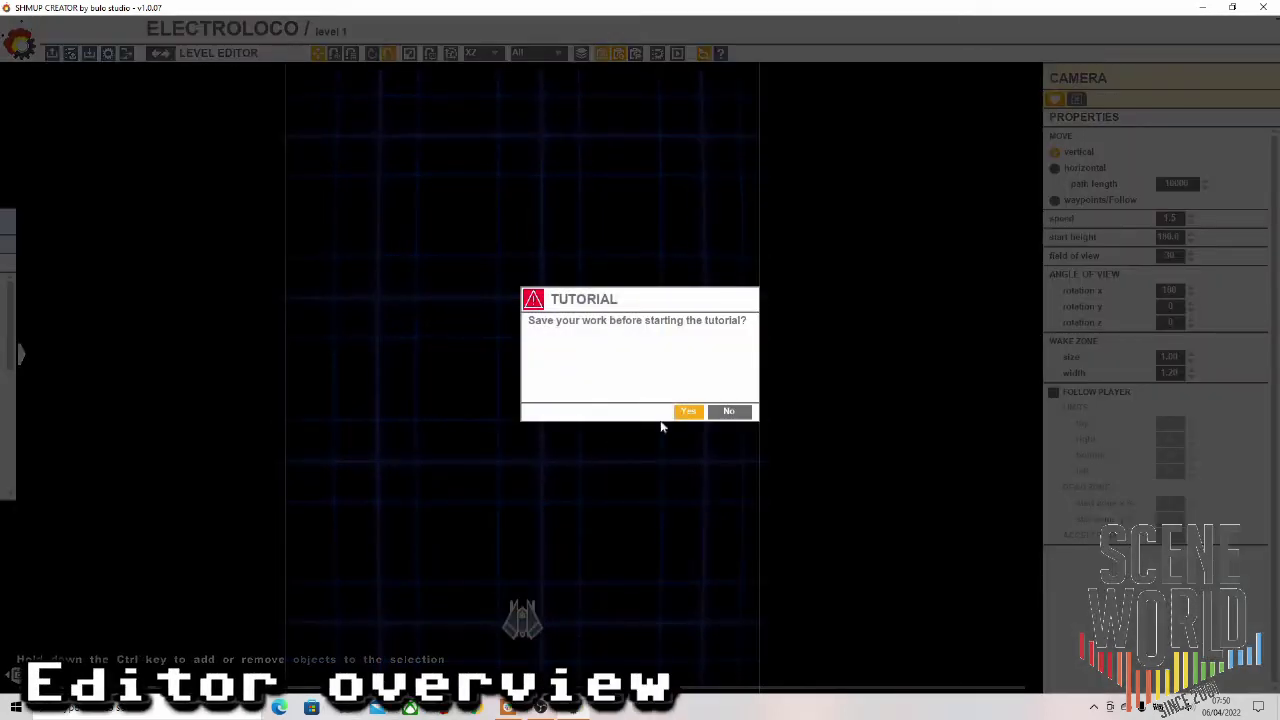
{"action": "left_click", "coordinate": [727, 414]}
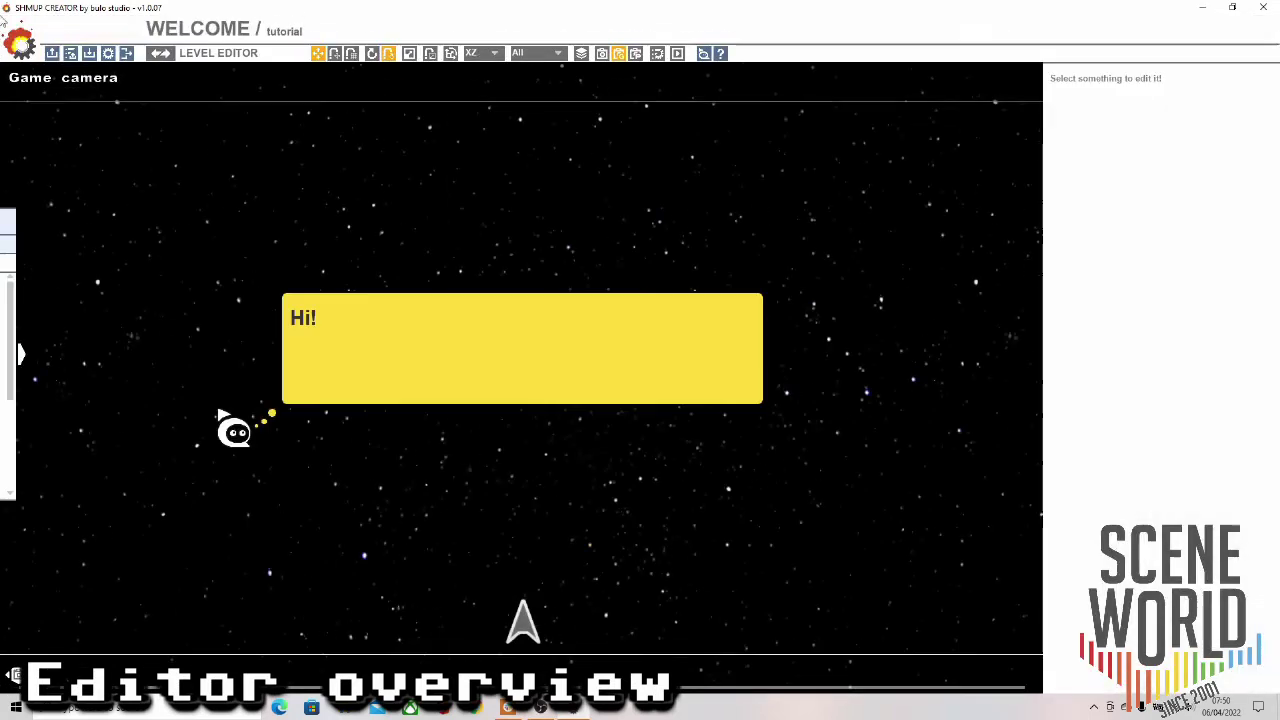
Advance through the tour's opening tips on the Game box and Properties panel.
{"action": "left_click", "coordinate": [518, 384]}
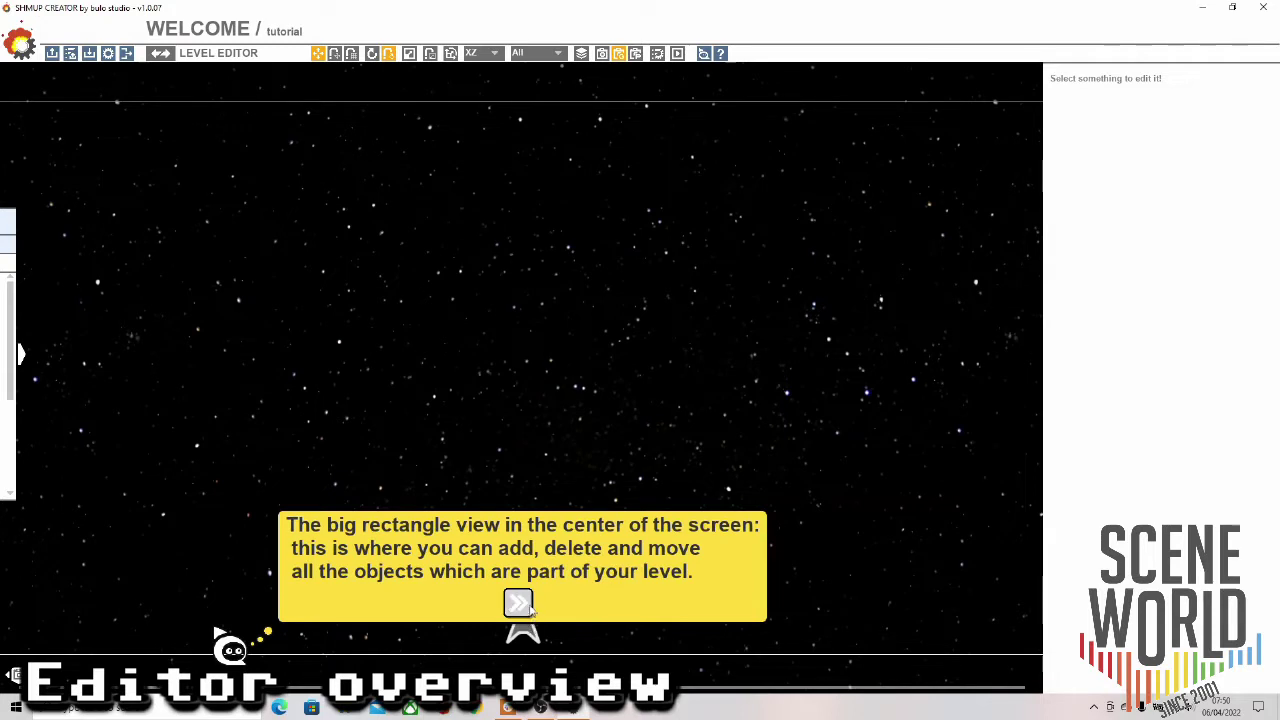
{"action": "left_click", "coordinate": [520, 603]}
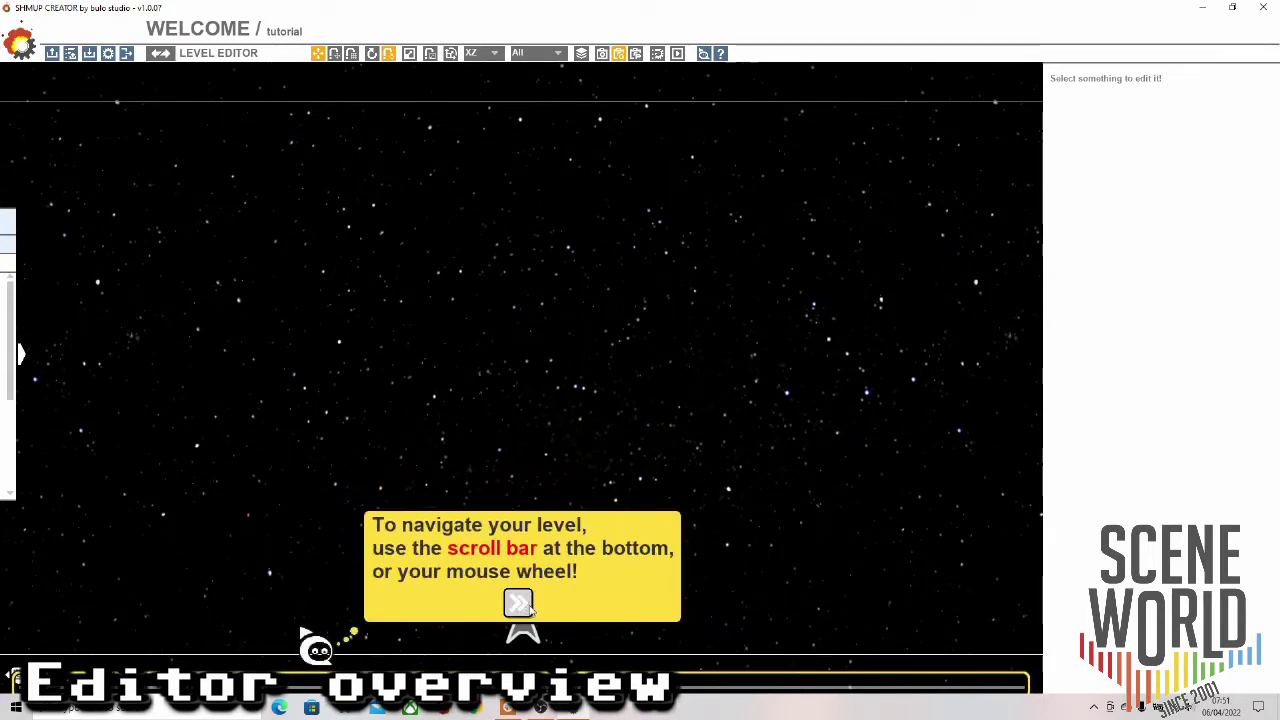
{"action": "left_click", "coordinate": [522, 605]}
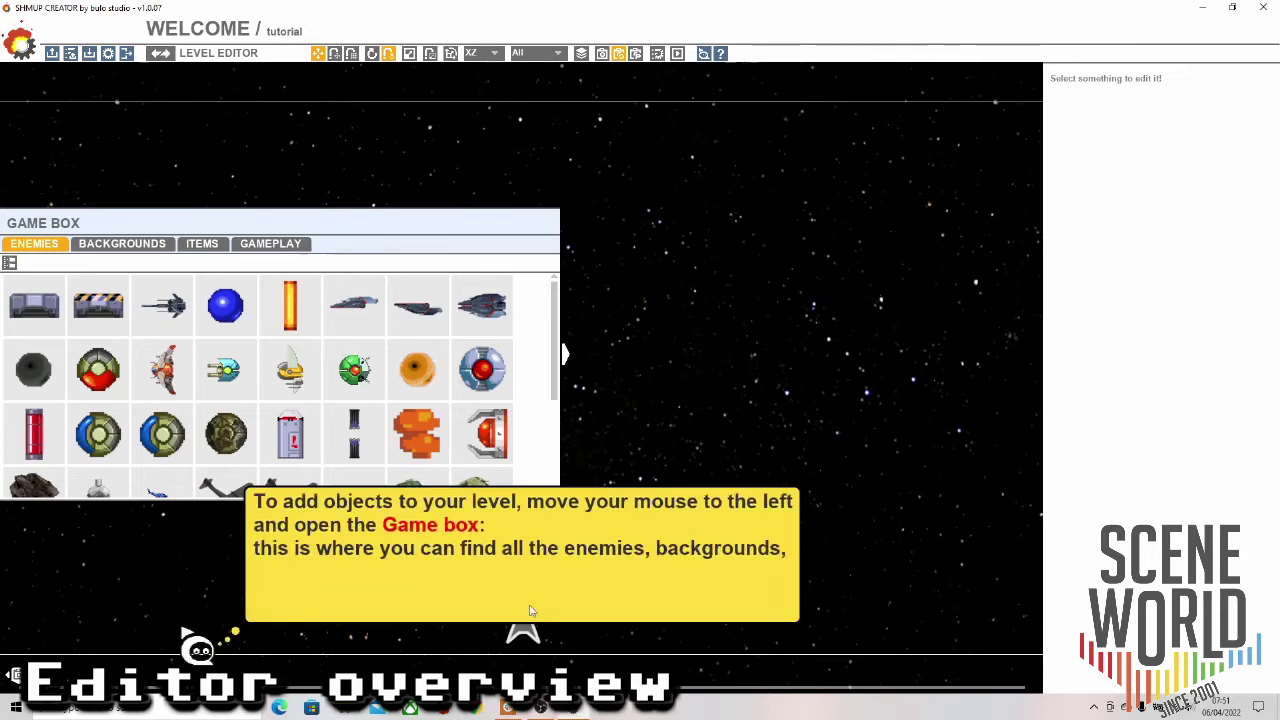
{"action": "left_click", "coordinate": [525, 608]}
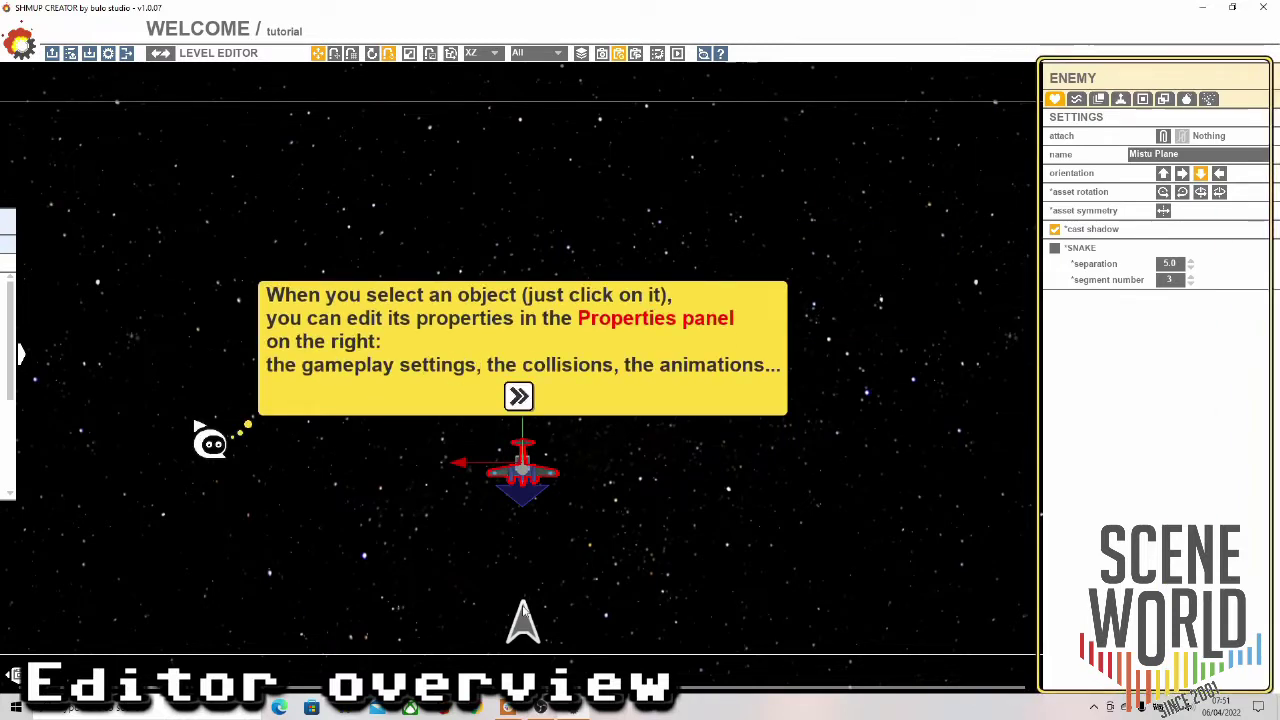
Continue through the tool bar, load/save, editing tools and layer editor explanations.
{"action": "left_click", "coordinate": [519, 398]}
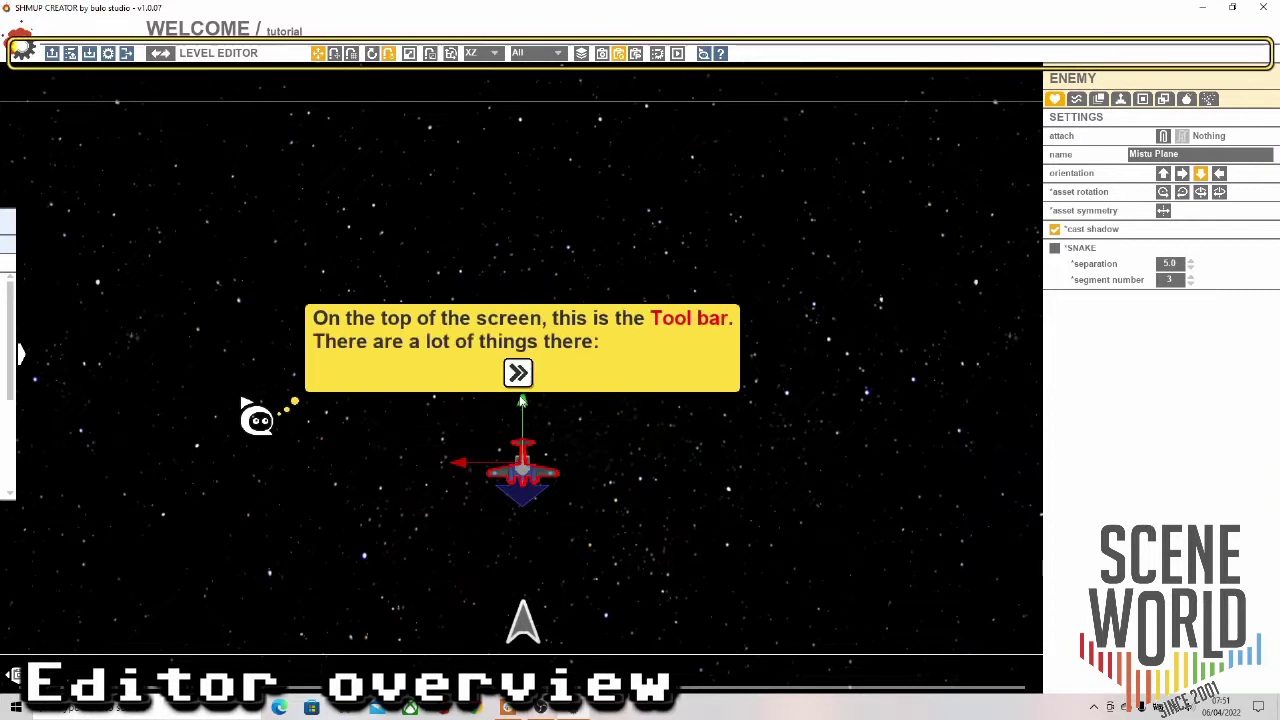
{"action": "left_click", "coordinate": [518, 376]}
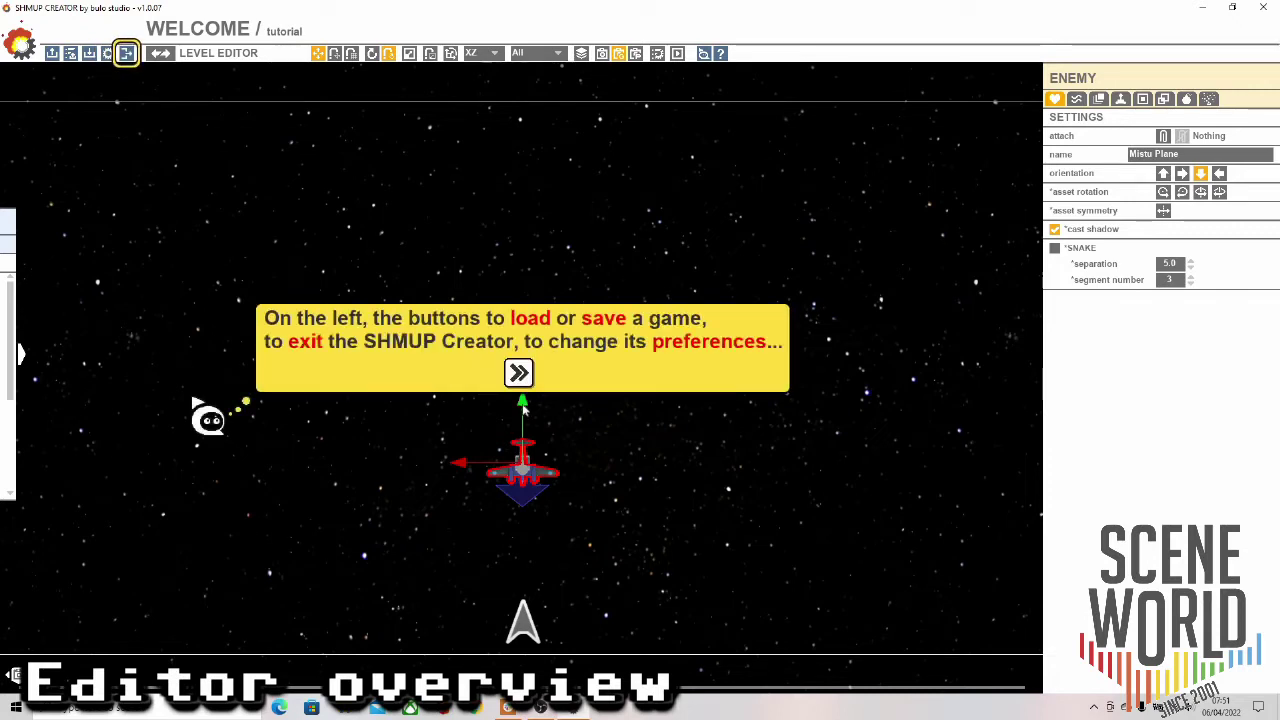
{"action": "left_click", "coordinate": [518, 374]}
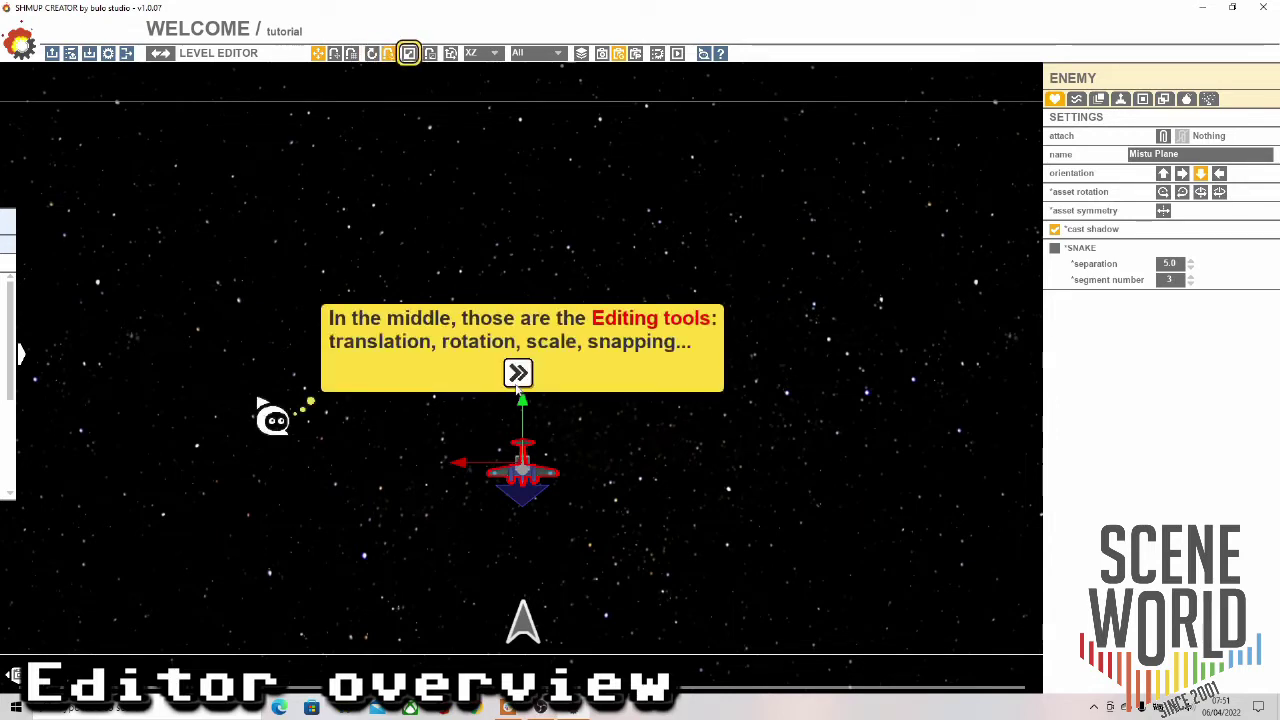
{"action": "left_click", "coordinate": [517, 374]}
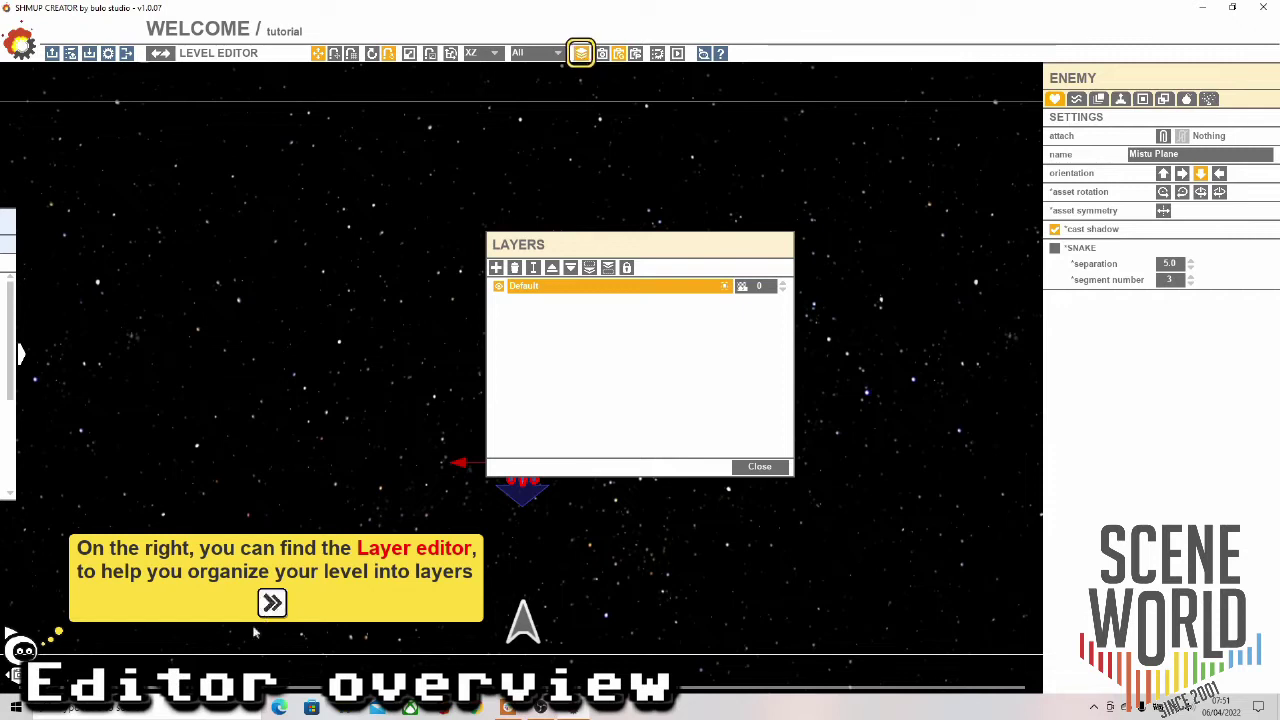
{"action": "left_click", "coordinate": [273, 605]}
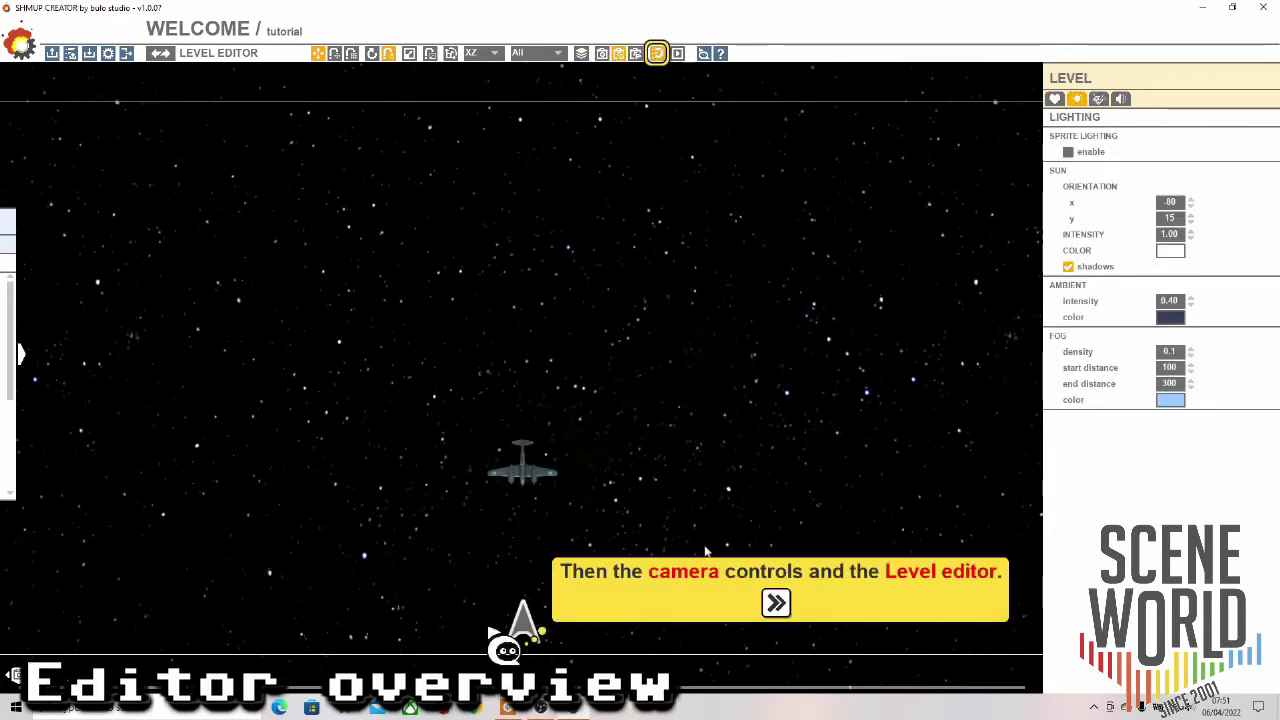
{"action": "left_click", "coordinate": [778, 604]}
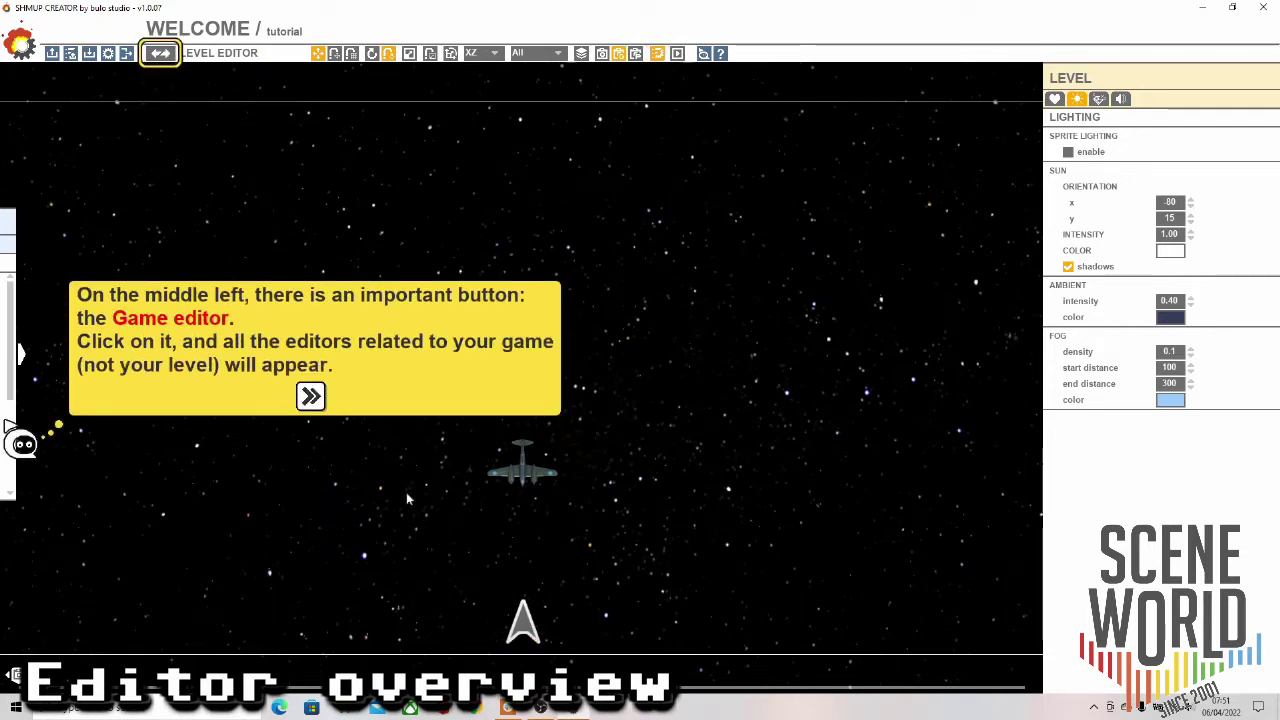
Step through the Level Manager, Gameplay, Explosion, Particle, Start Menu and HUD editor explanations.
{"action": "left_click", "coordinate": [319, 403]}
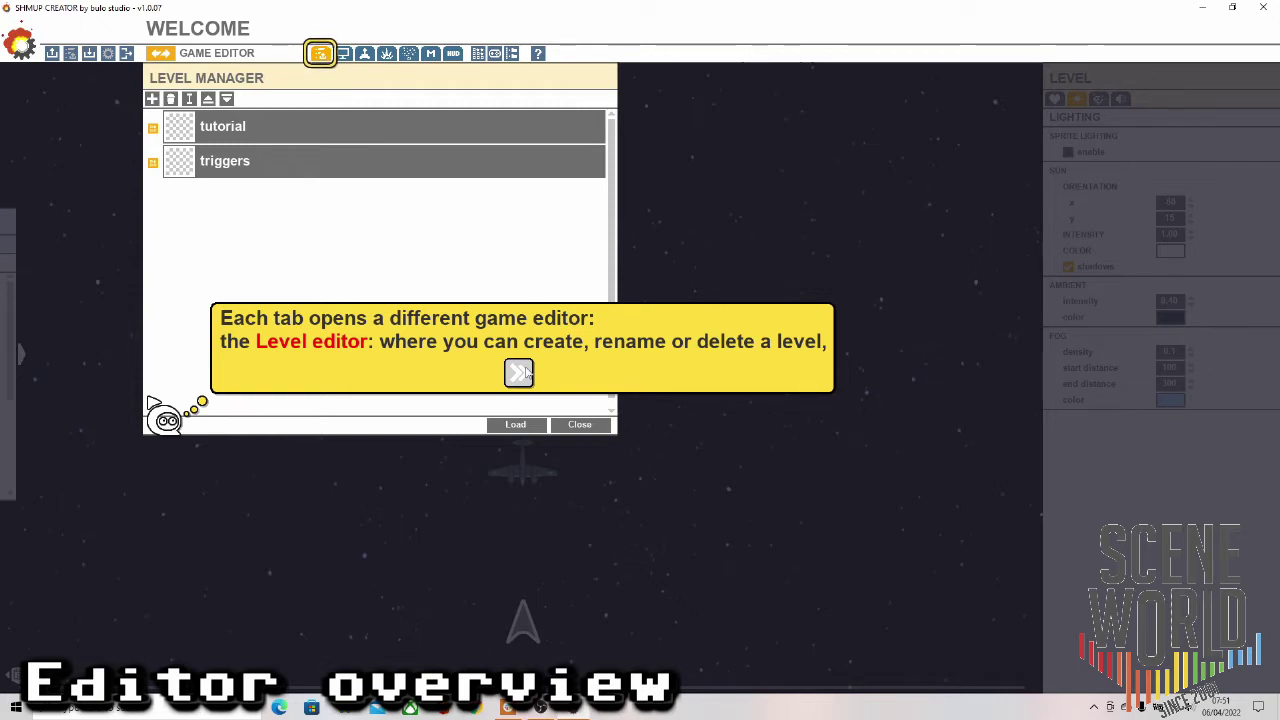
{"action": "left_click", "coordinate": [519, 372]}
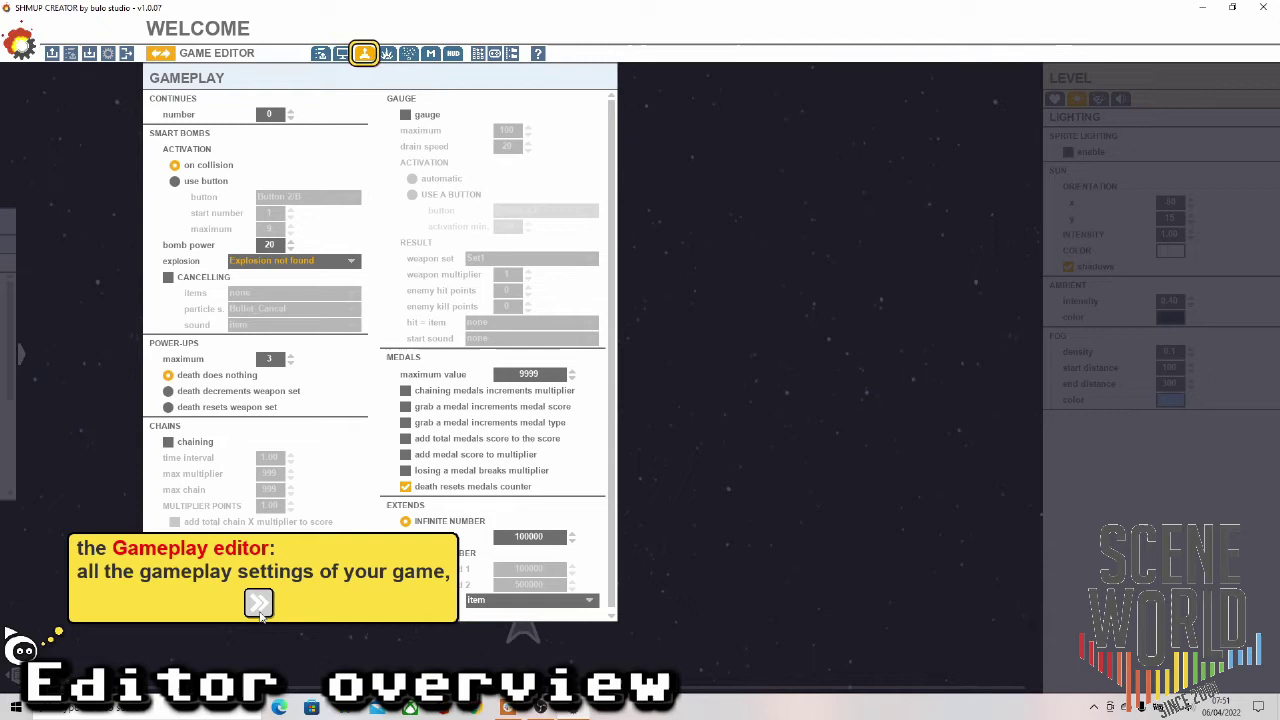
{"action": "left_click", "coordinate": [258, 603]}
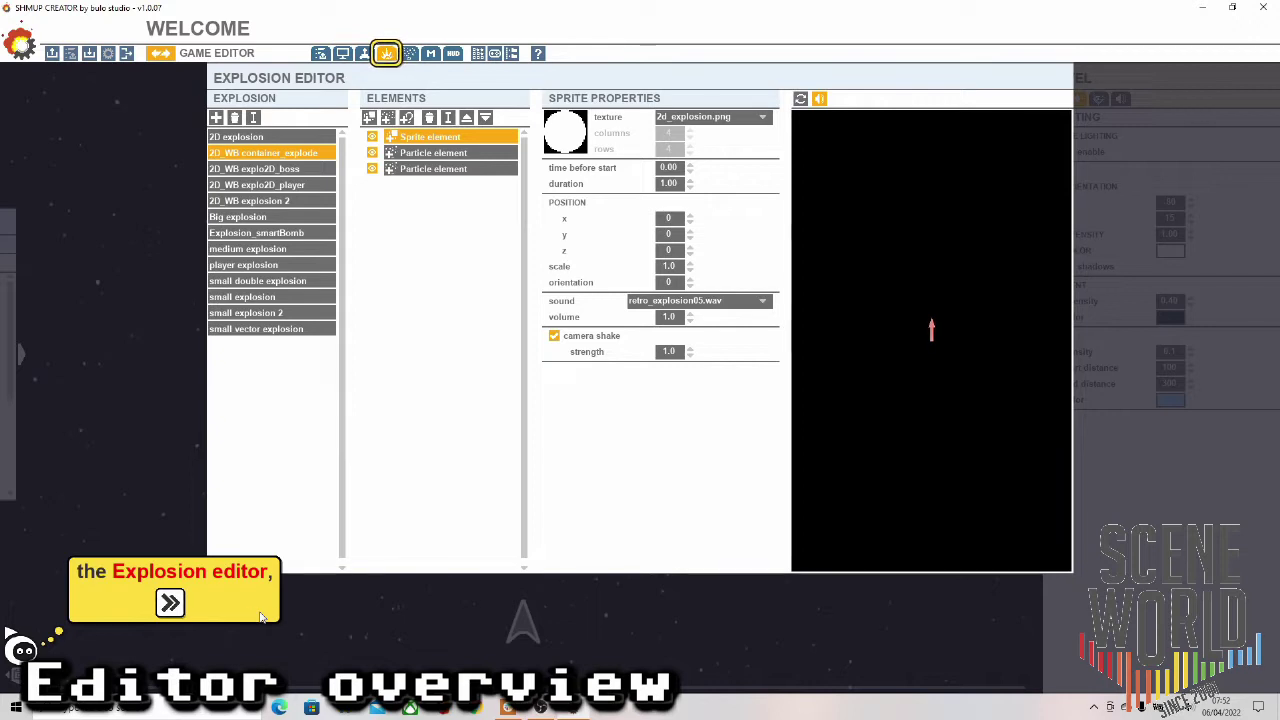
{"action": "left_click", "coordinate": [171, 603]}
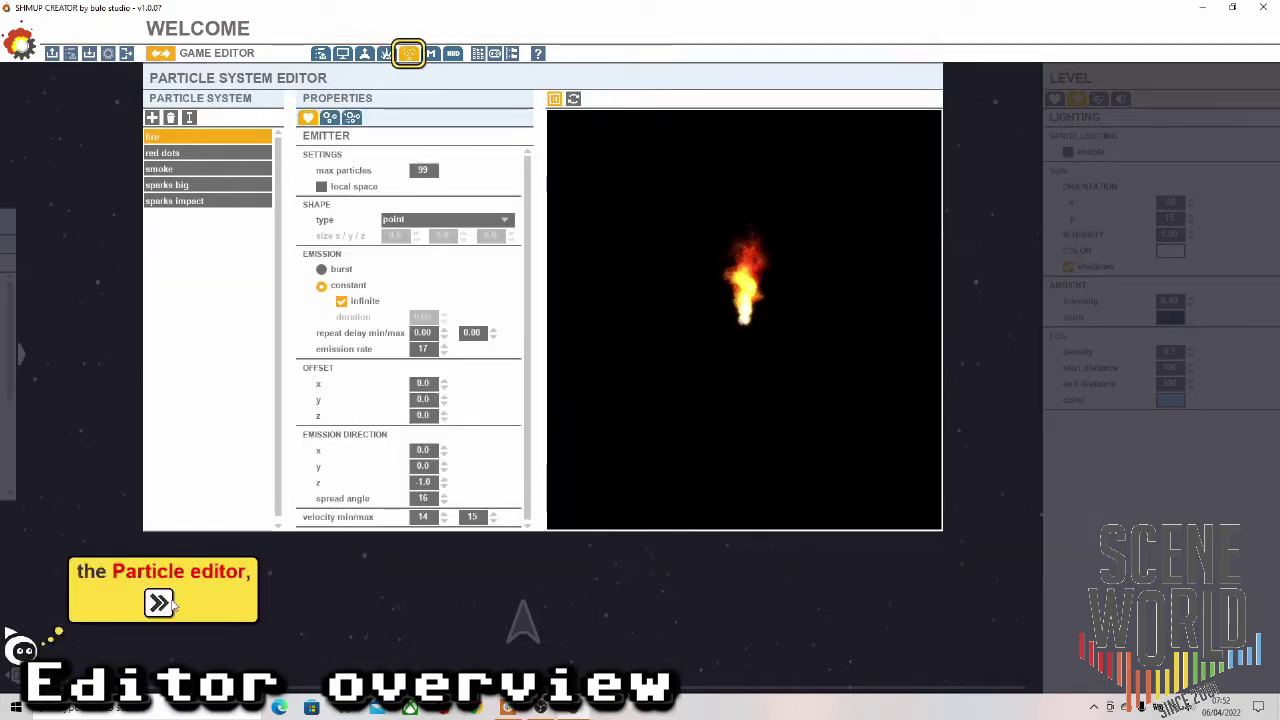
{"action": "left_click", "coordinate": [172, 603]}
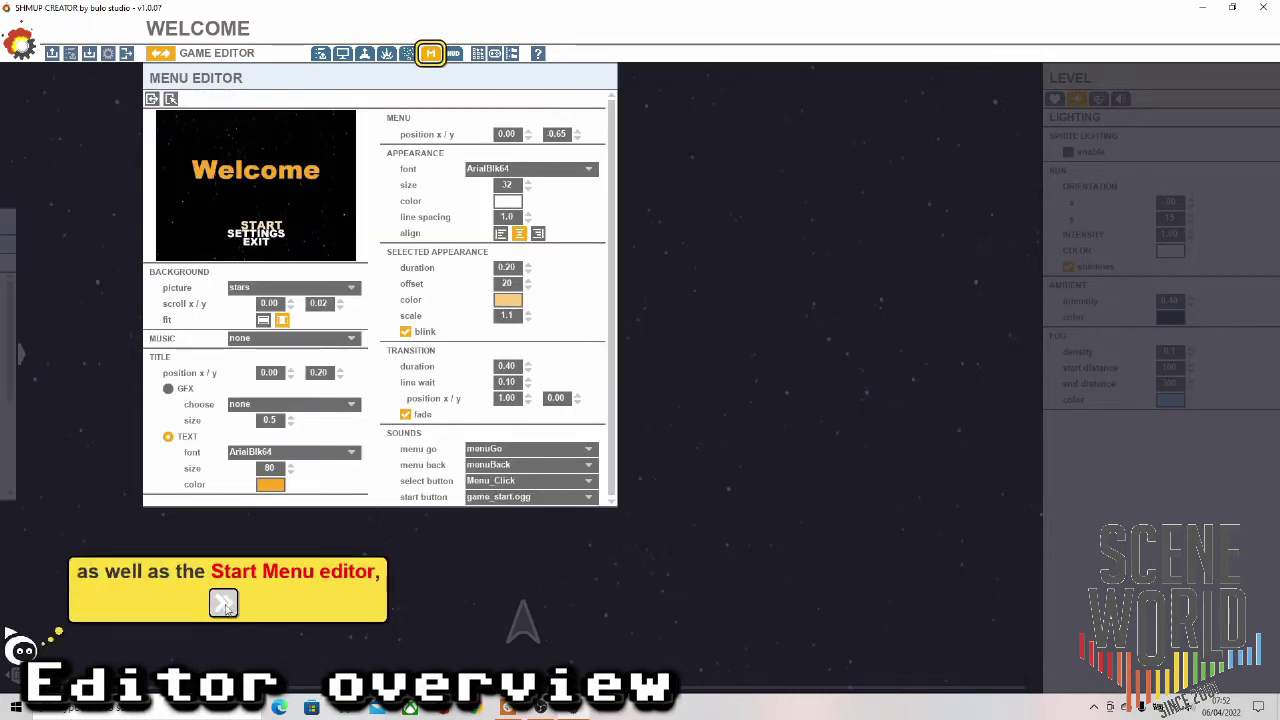
{"action": "left_click", "coordinate": [224, 603]}
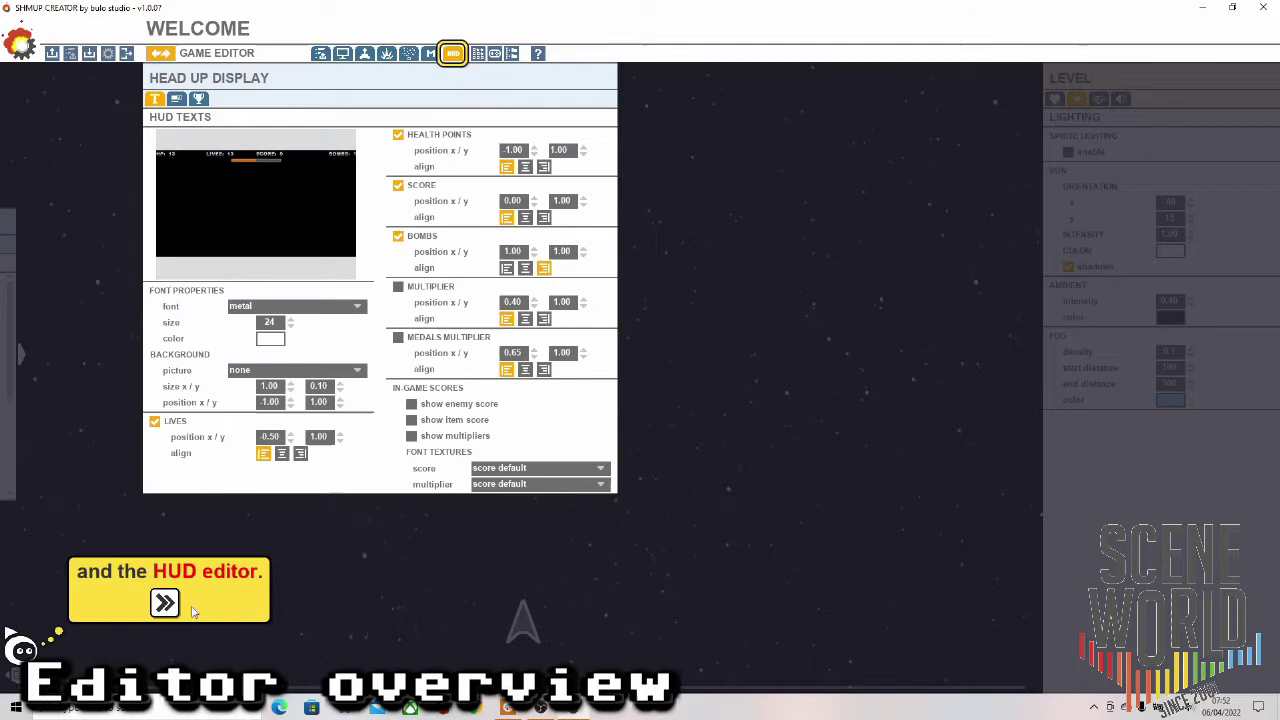
Finish the build-and-play, closing advice and farewell tips, ending the tour in ElectroLoco level 1.
{"action": "left_click", "coordinate": [165, 603]}
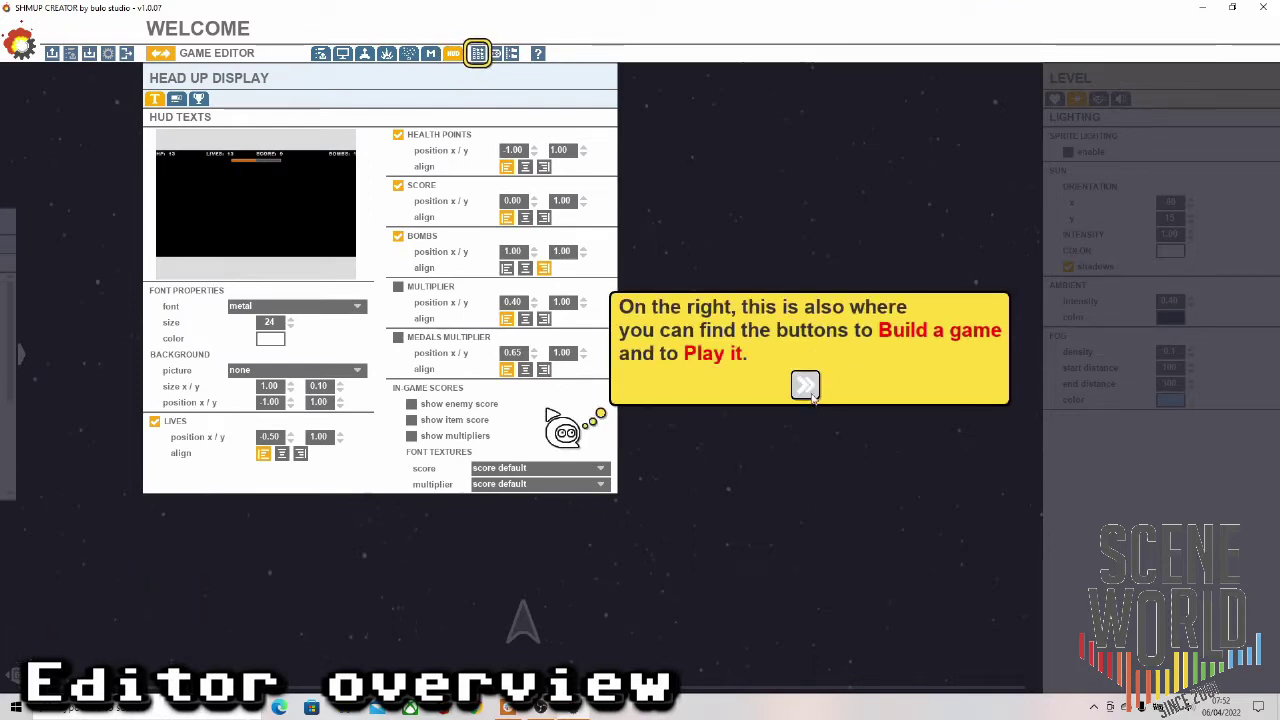
{"action": "left_click", "coordinate": [810, 390]}
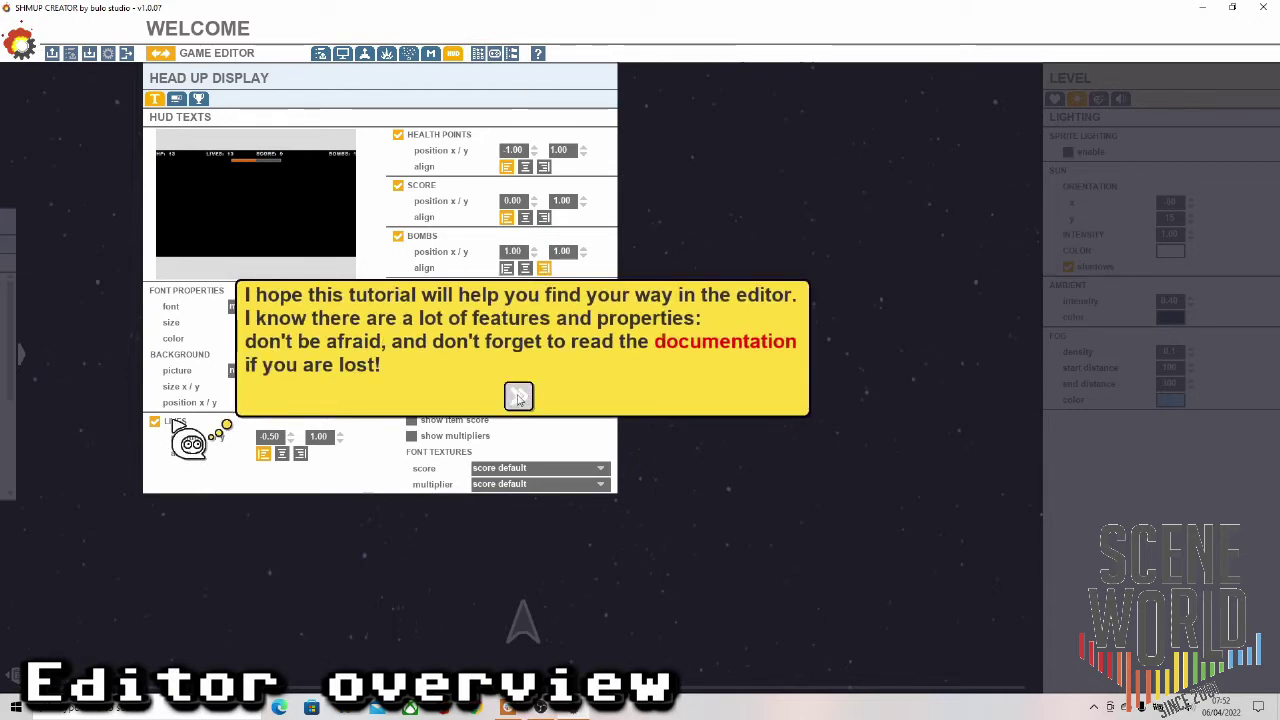
{"action": "left_click", "coordinate": [518, 396]}
{"action": "left_click", "coordinate": [518, 364]}
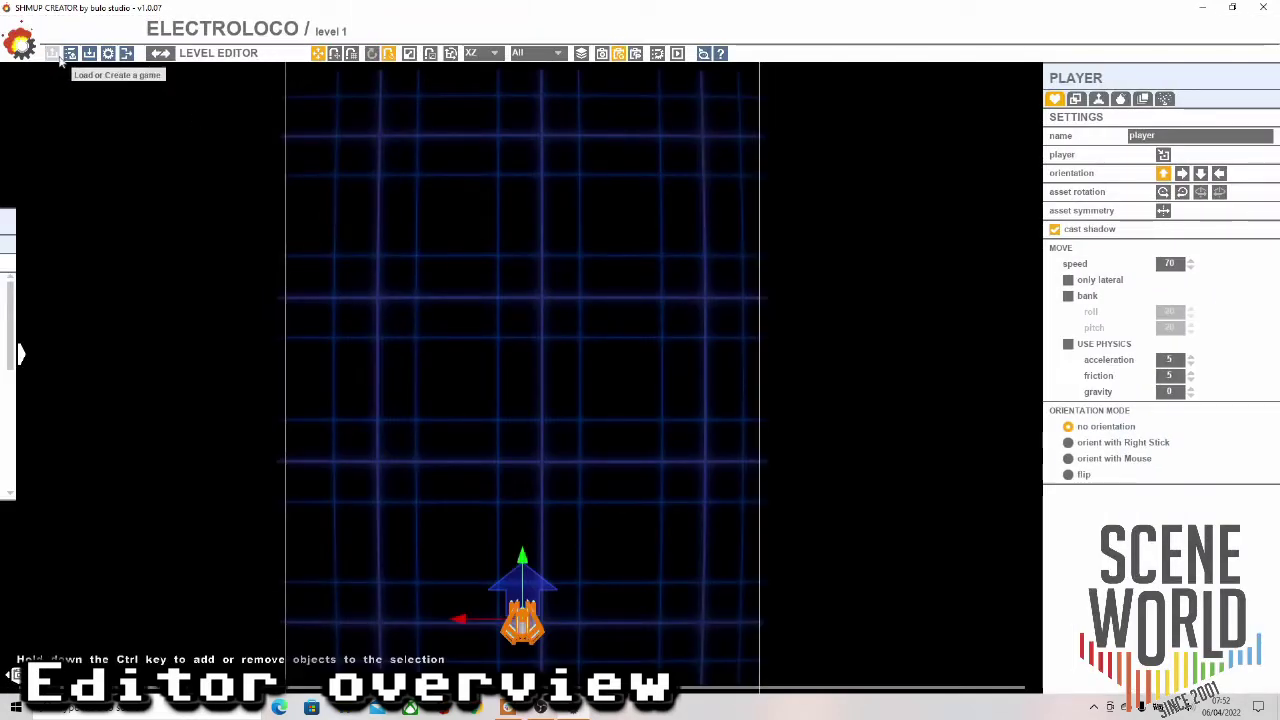
Load the Examples game without saving the current one, then open its 'bullet patterns examples' level.
{"action": "left_click", "coordinate": [53, 54]}
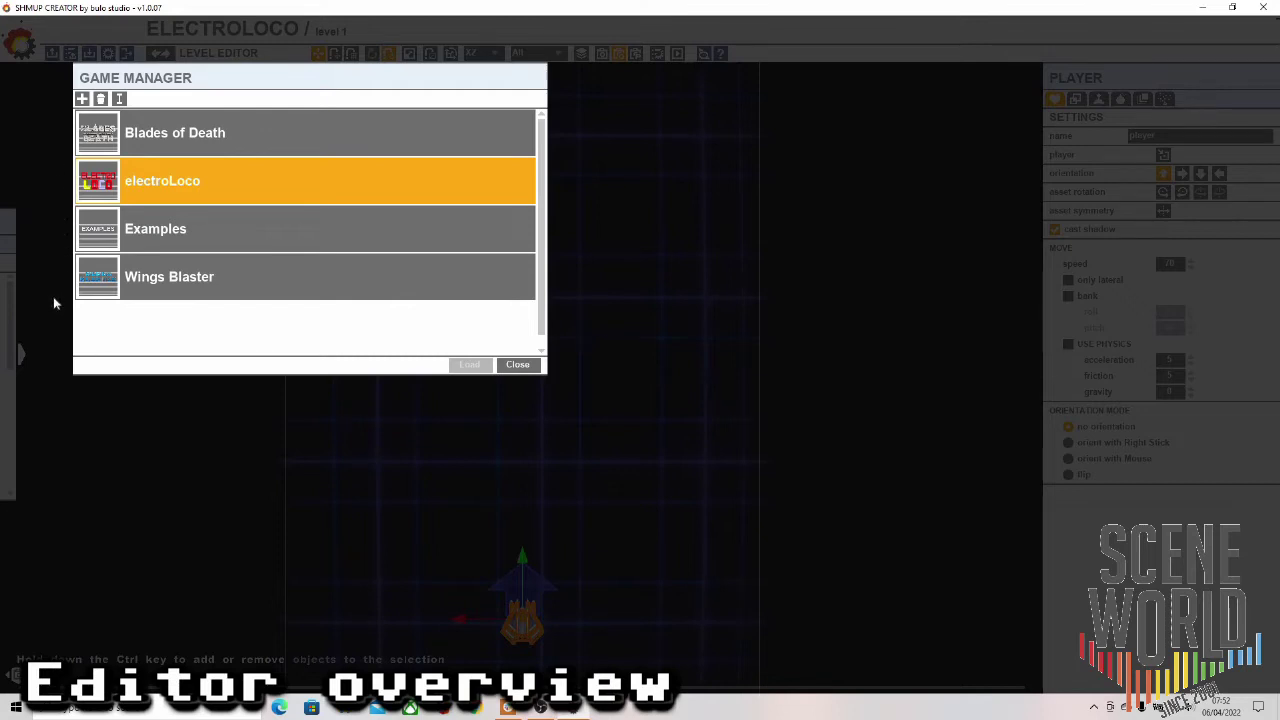
{"action": "left_click", "coordinate": [114, 228]}
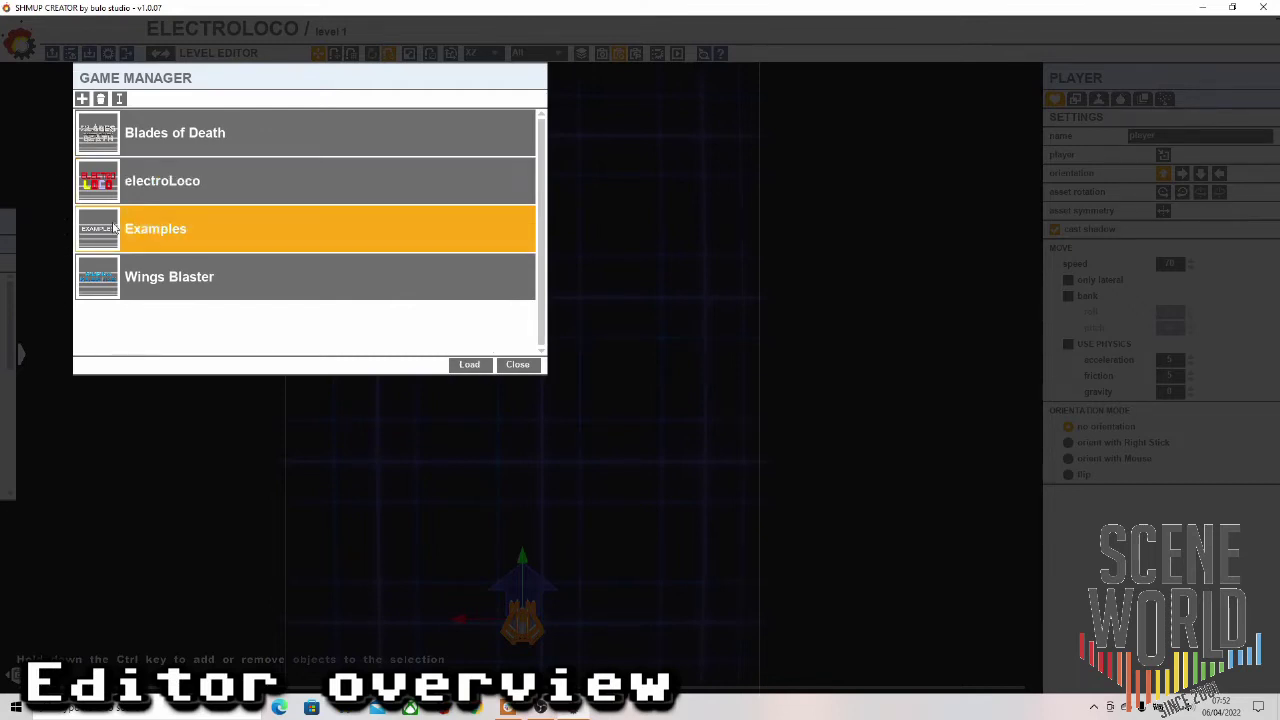
{"action": "left_click", "coordinate": [469, 364]}
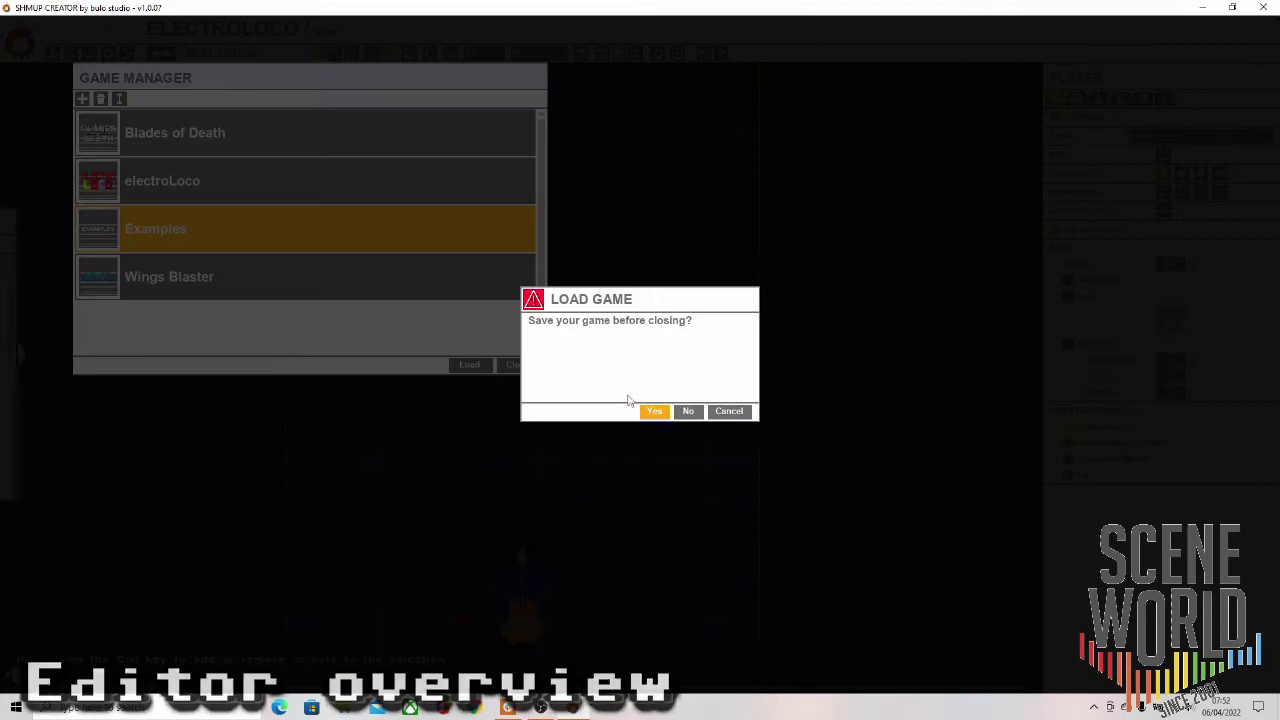
{"action": "left_click", "coordinate": [688, 411]}
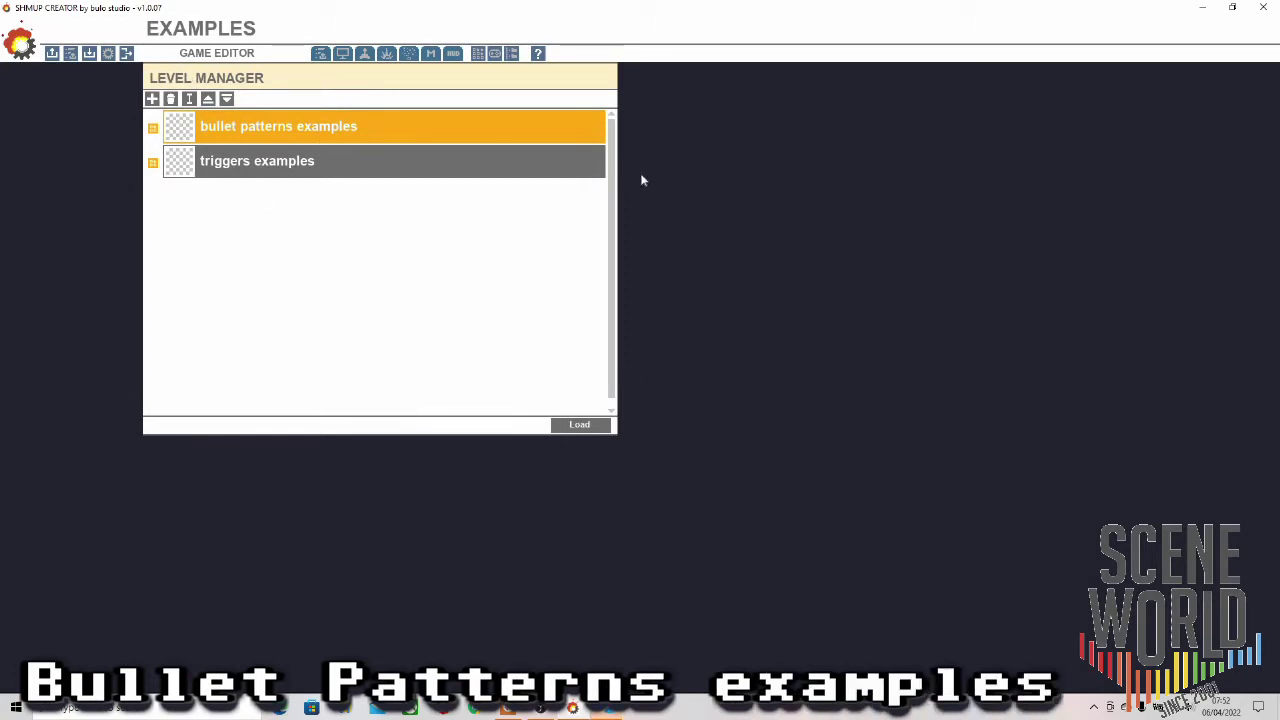
{"action": "left_click", "coordinate": [576, 425]}
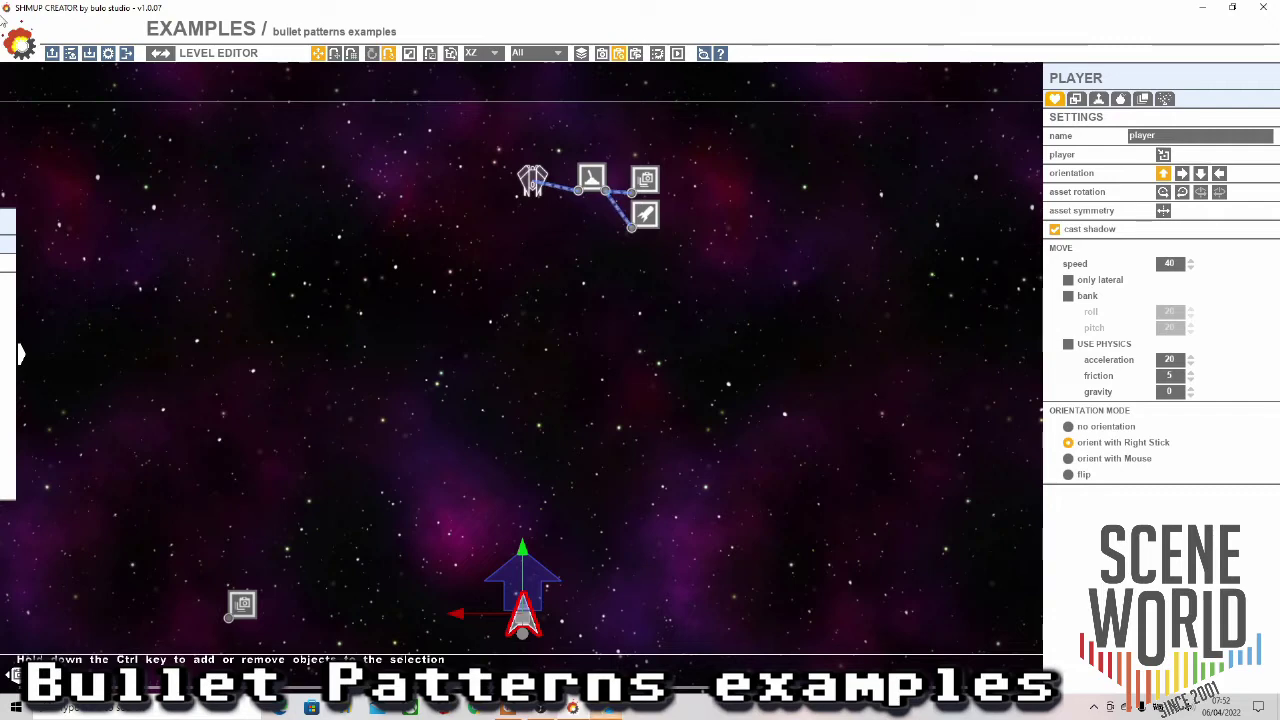
Start the bullet patterns test run with F5 and steer the ship right and upward.
{"action": "key", "text": "F5"}
{"action": "key", "text": "Right"}
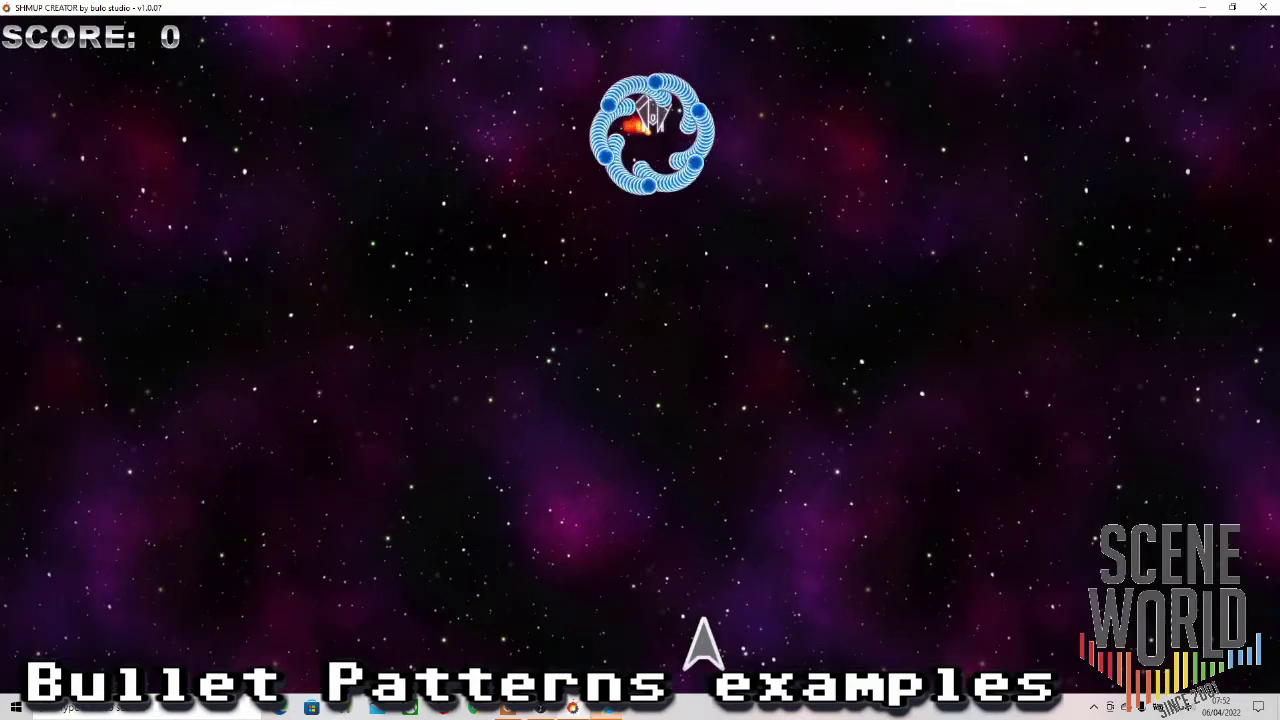
{"action": "key", "text": "Left"}
{"action": "key", "text": "Right"}
{"action": "key", "text": "Left"}
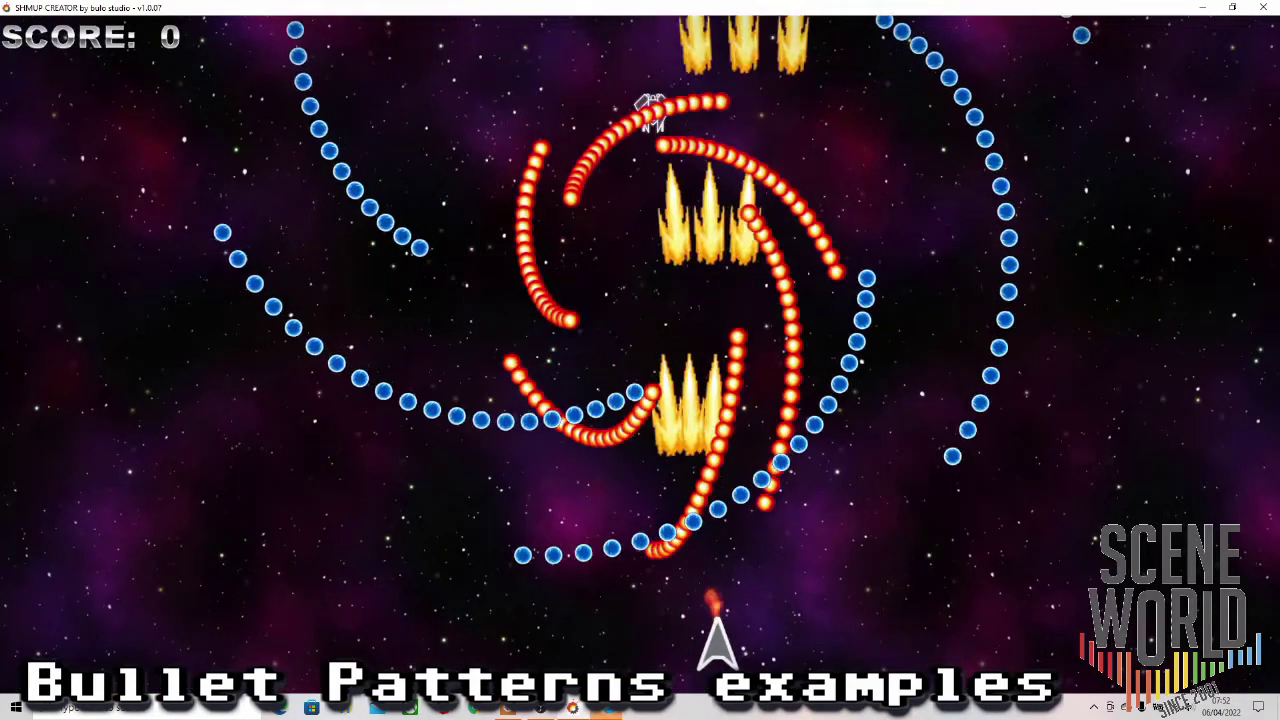
{"action": "key", "text": "Right"}
{"action": "key", "text": "Up"}
{"action": "key", "text": "Right"}
{"action": "key", "text": "Up"}
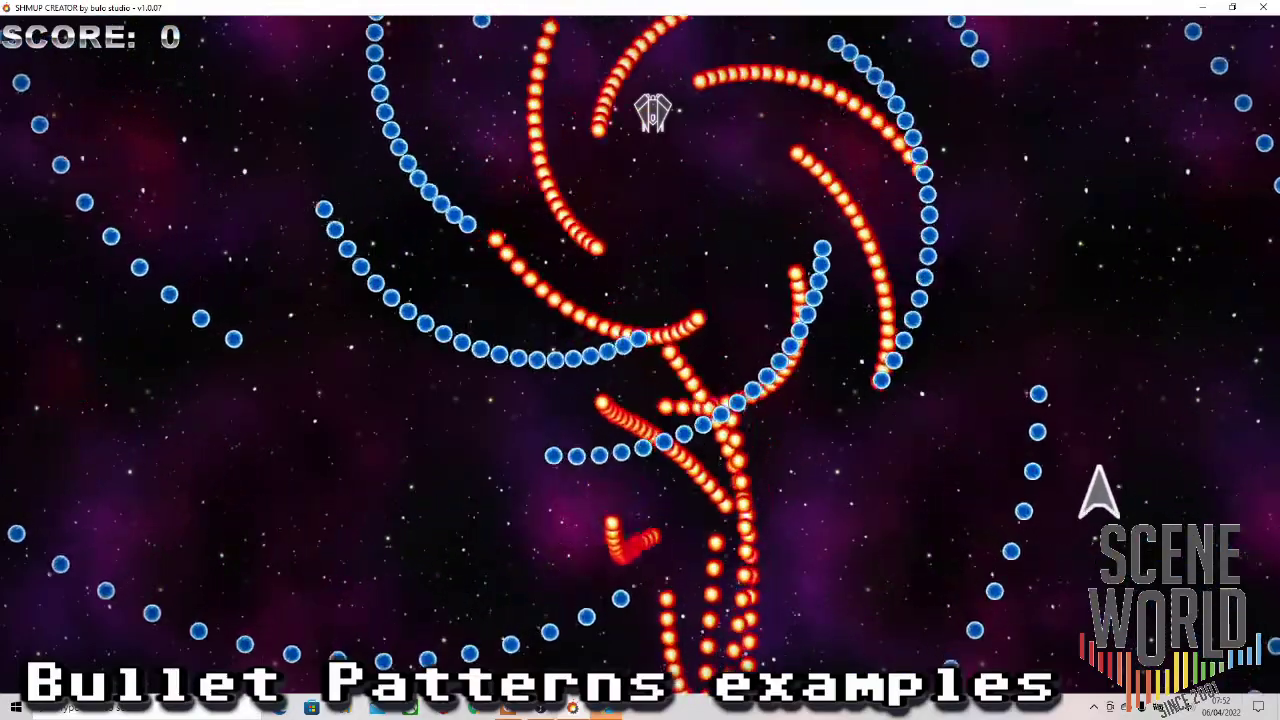
{"action": "key", "text": "Down"}
{"action": "key", "text": "Down"}
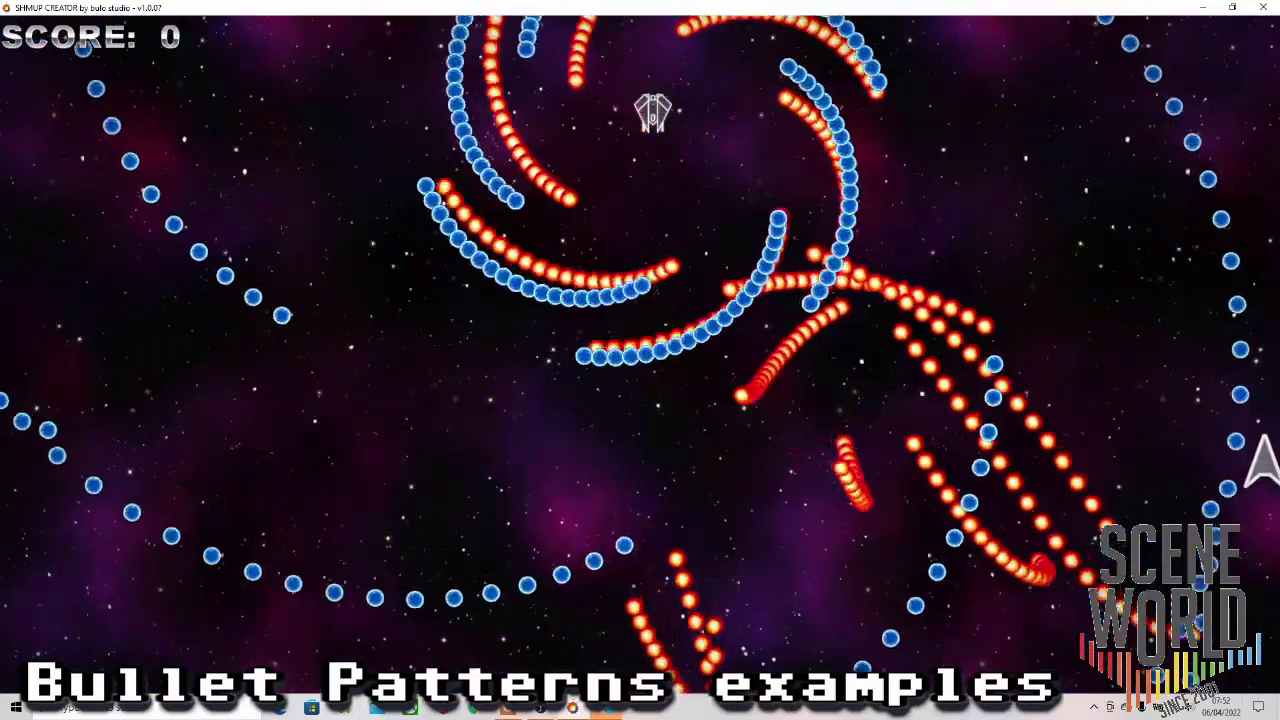
Dodge the bullet spray left and down, then weave while shooting the descending enemy.
{"action": "key", "text": "Left"}
{"action": "key", "text": "Up"}
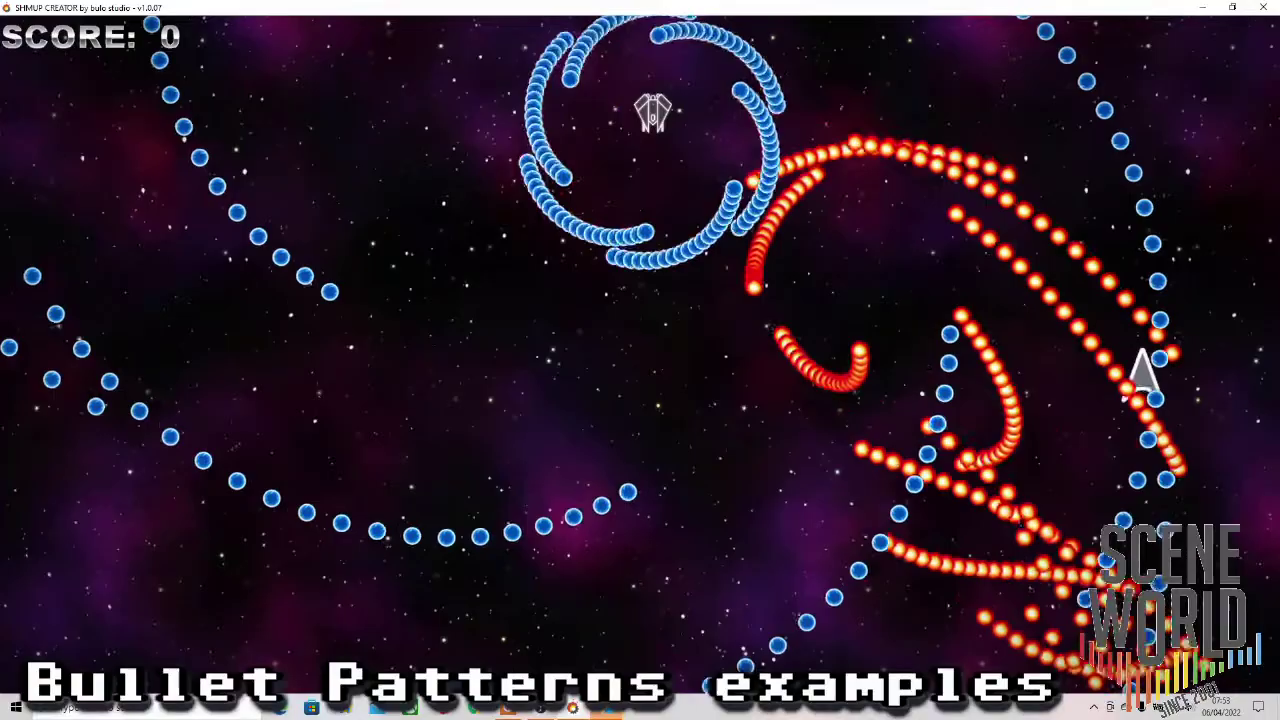
{"action": "key", "text": "Left"}
{"action": "key", "text": "Left"}
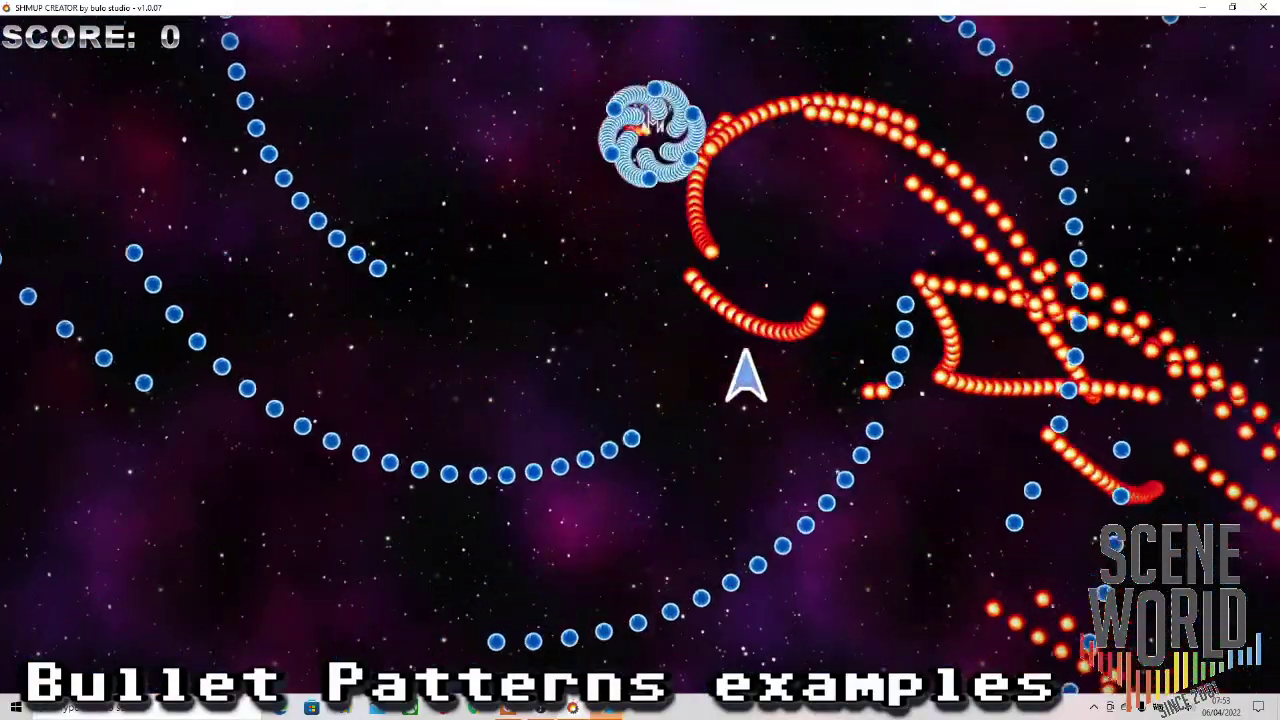
{"action": "key", "text": "Down"}
{"action": "key", "text": "Left"}
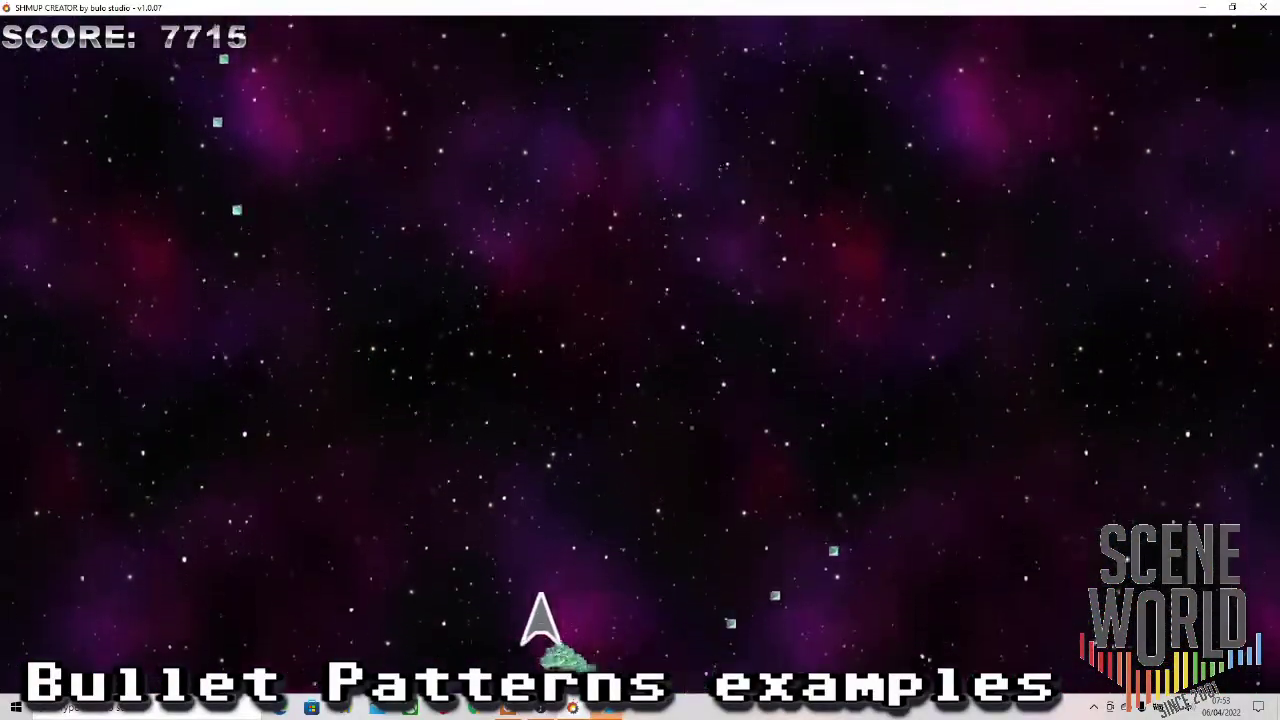
{"action": "key", "text": "Right"}
{"action": "key", "text": "Up"}
{"action": "key", "text": "Left"}
{"action": "key", "text": "Right"}
{"action": "key", "text": "Right"}
{"action": "key", "text": "Down"}
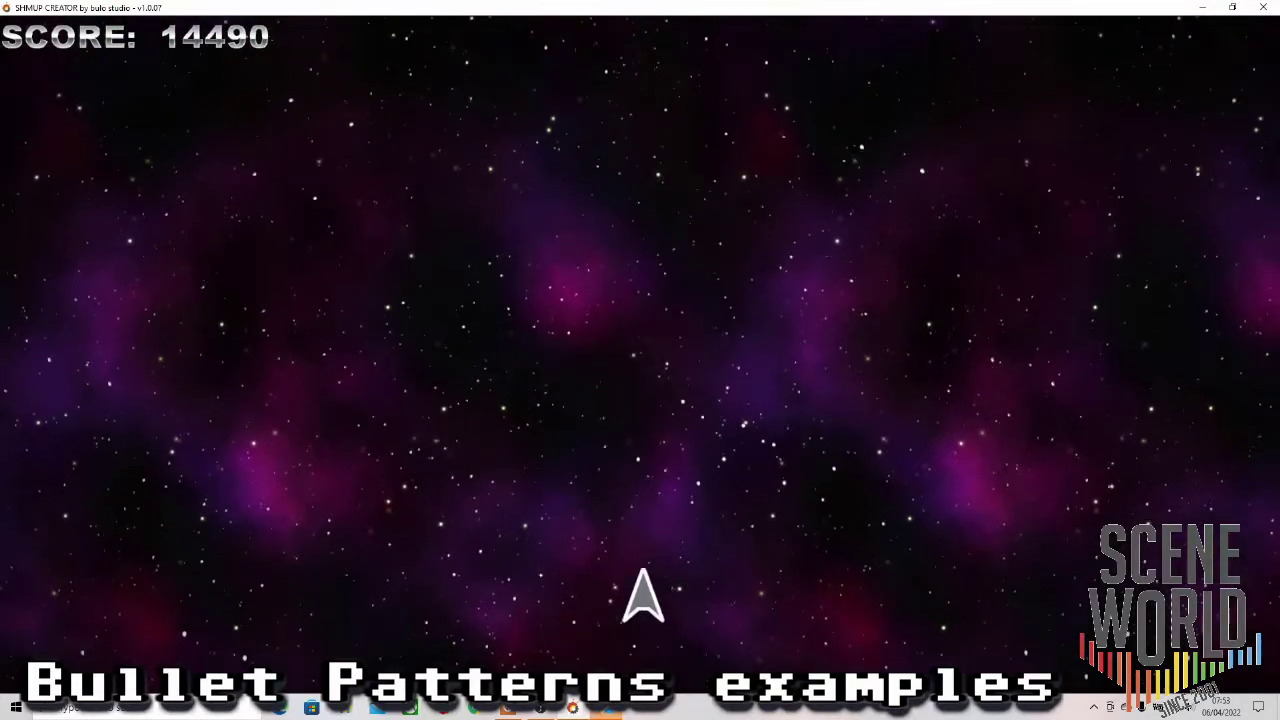
Attack and destroy the remaining enemies until 'The END!' appears with 32680 points.
{"action": "key", "text": "Right"}
{"action": "key", "text": "Up"}
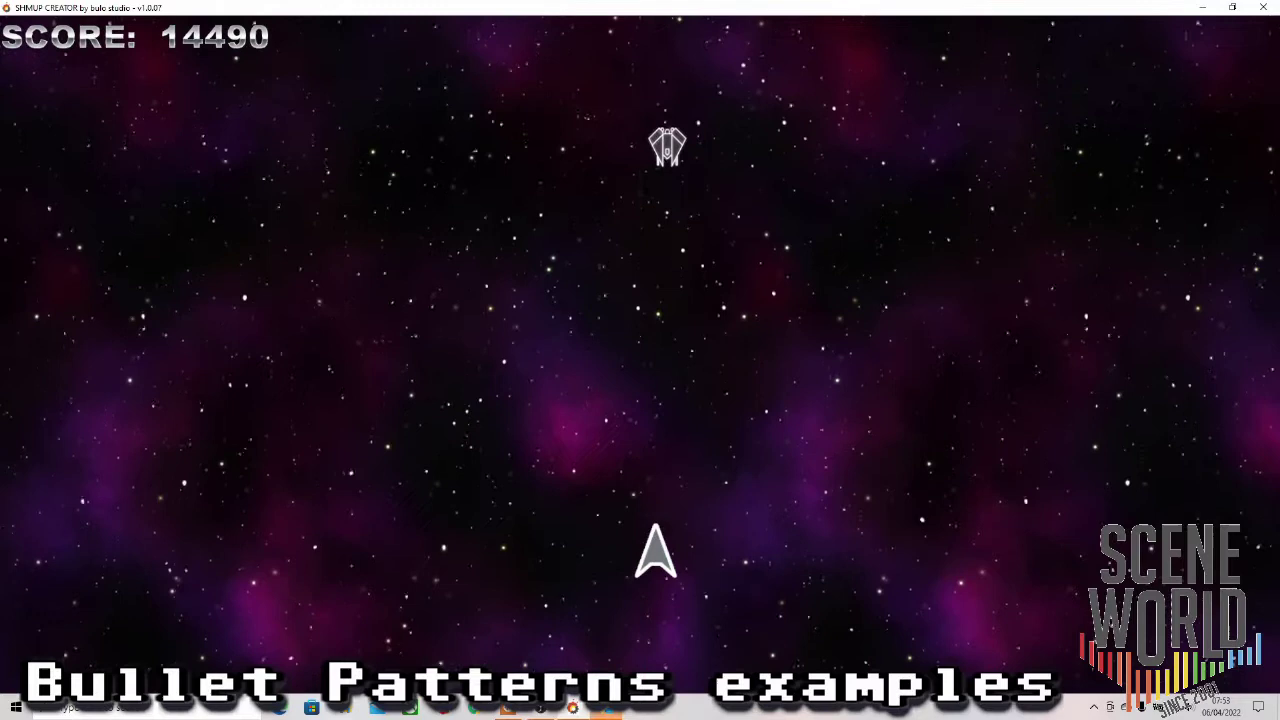
{"action": "key", "text": "space"}
{"action": "key", "text": "Left"}
{"action": "key", "text": "Right"}
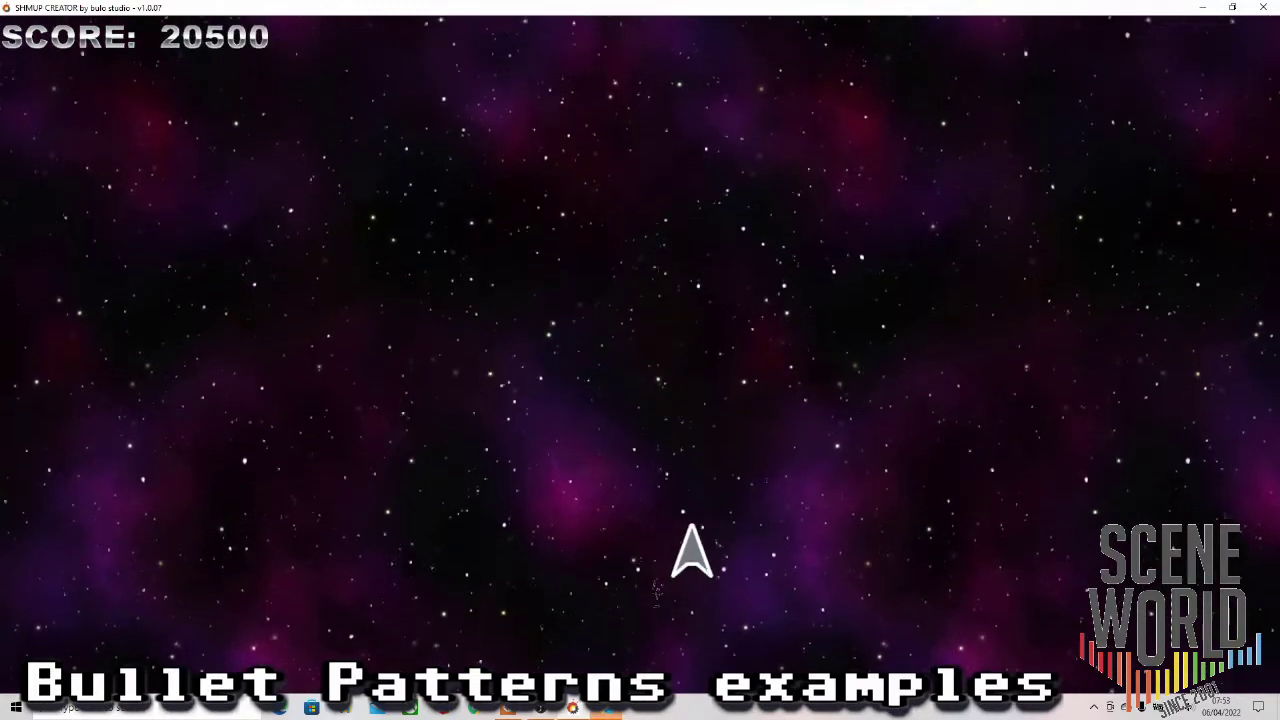
{"action": "key", "text": "Left"}
{"action": "key", "text": "Left"}
{"action": "key", "text": "Right"}
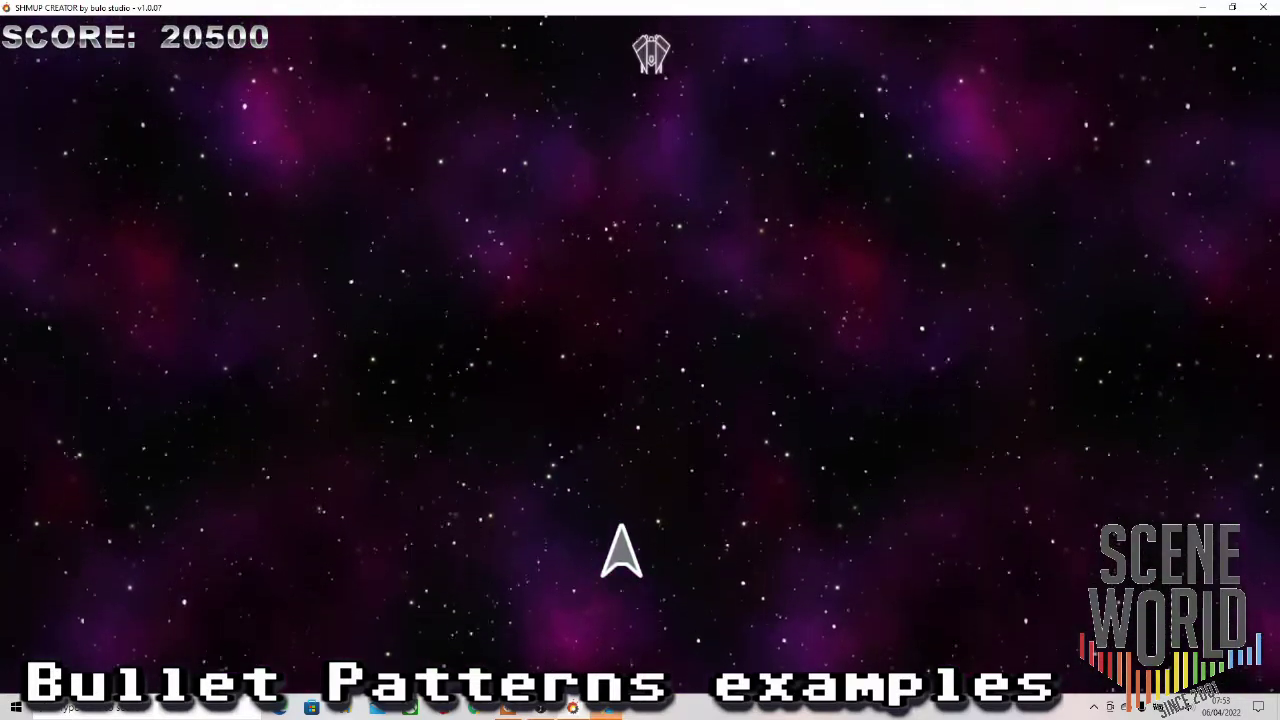
{"action": "key", "text": "Right"}
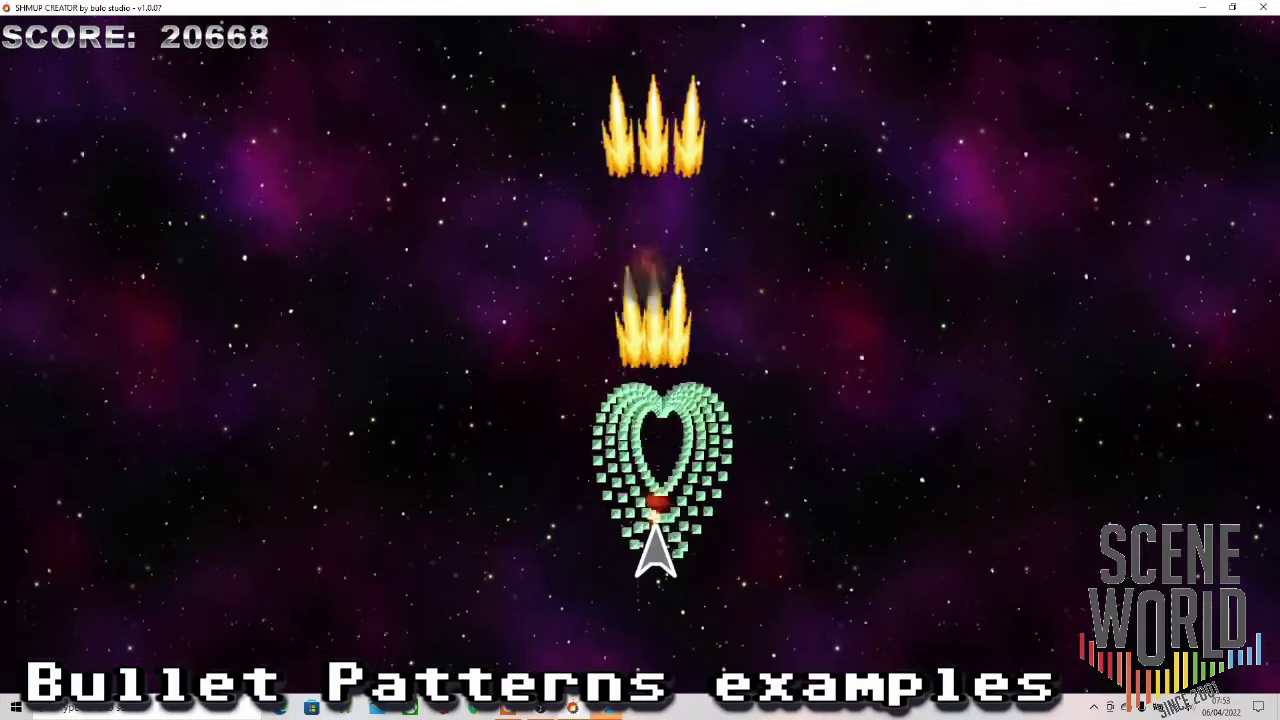
{"action": "key", "text": "Left"}
{"action": "key", "text": "Left"}
{"action": "key", "text": "Right"}
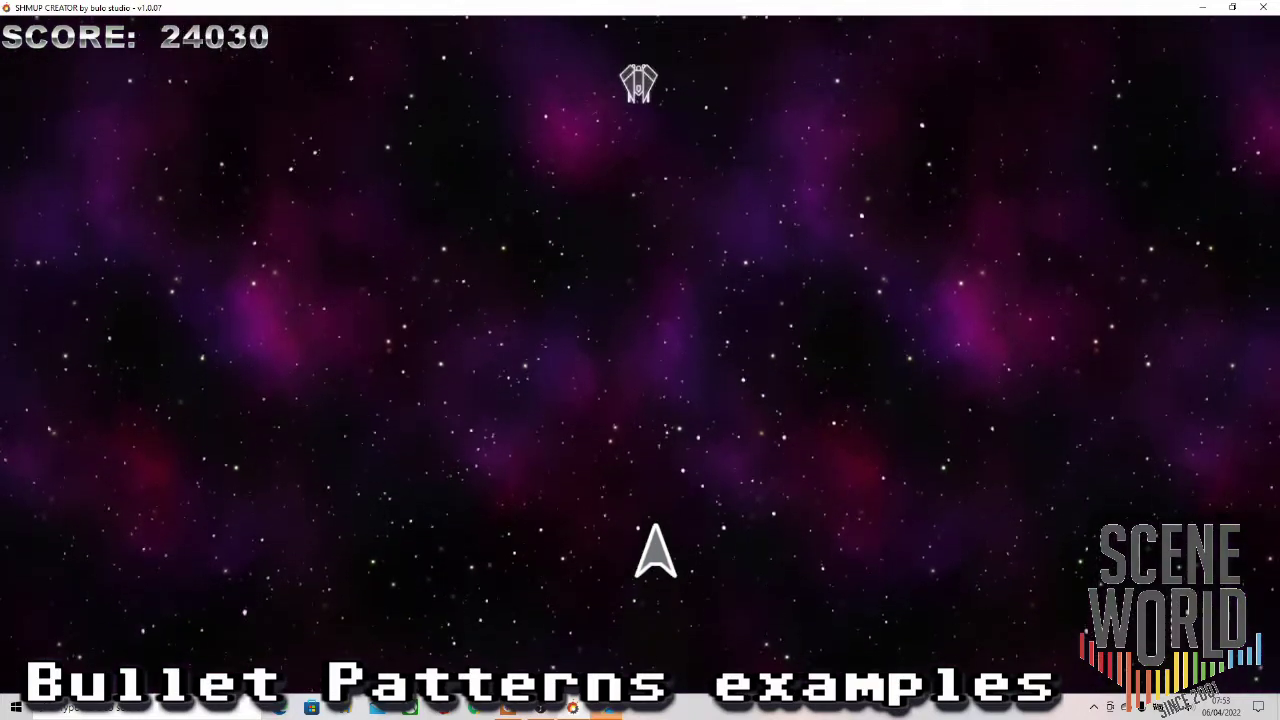
{"action": "key", "text": "Left"}
{"action": "key", "text": "Right"}
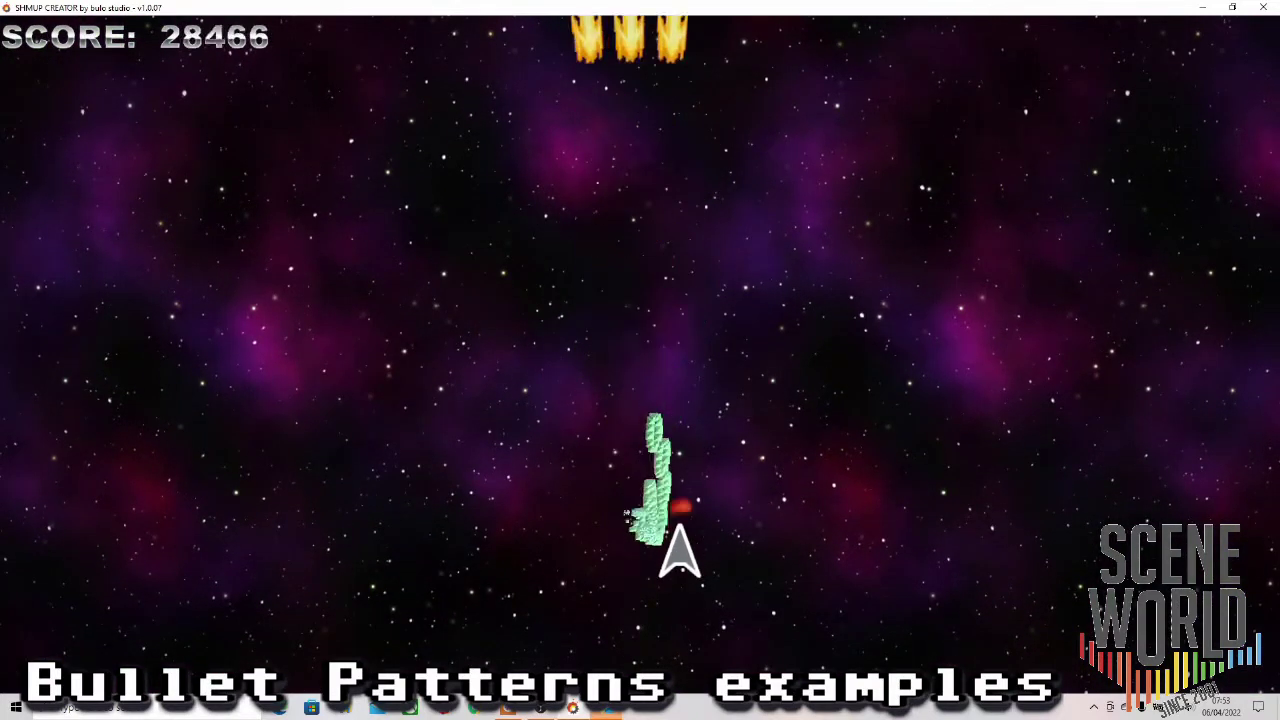
{"action": "key", "text": "Left"}
{"action": "key", "text": "Left"}
{"action": "key", "text": "Right"}
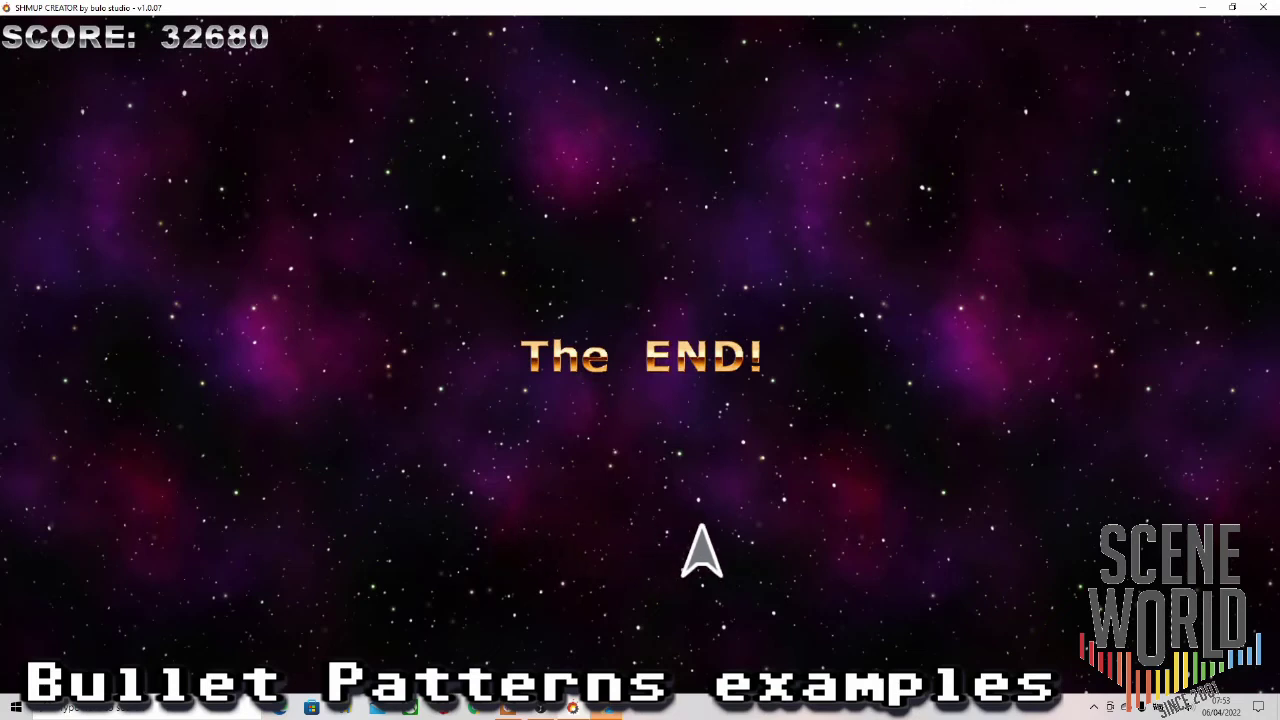
Leave the playtest and load the Blades of Death game, answering the save prompt.
{"action": "key", "text": "Escape"}
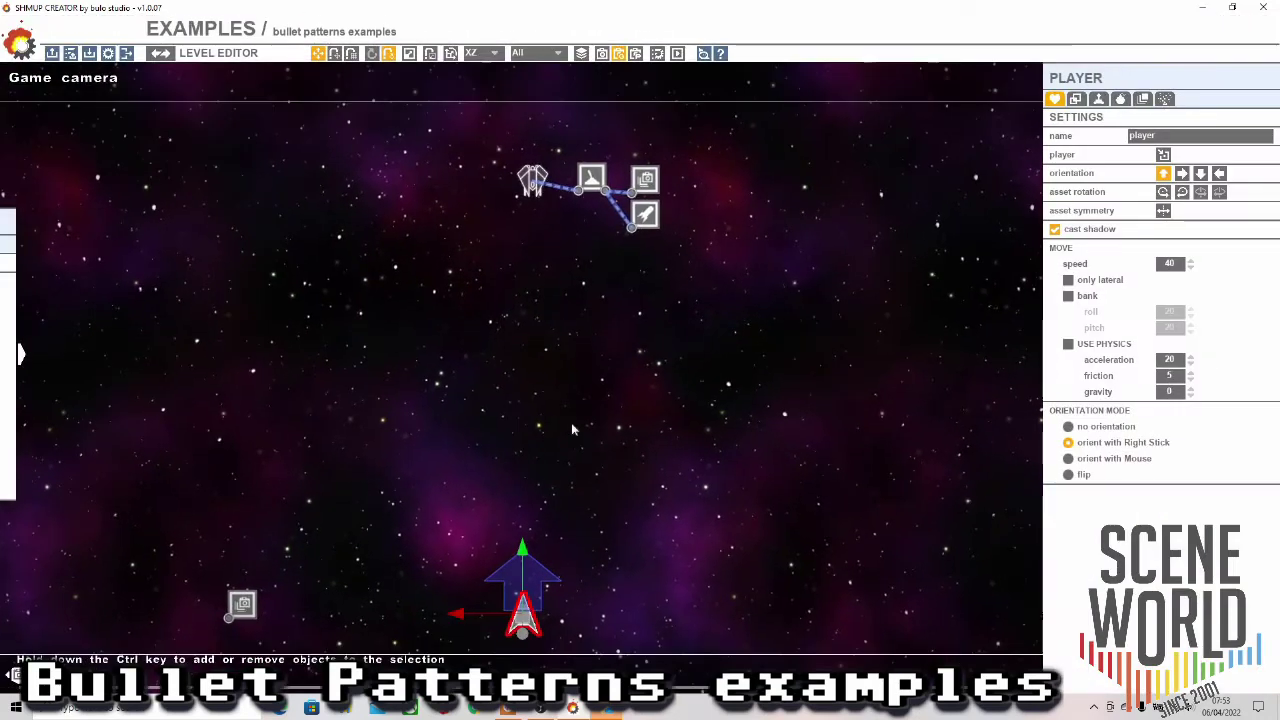
{"action": "left_click", "coordinate": [52, 53]}
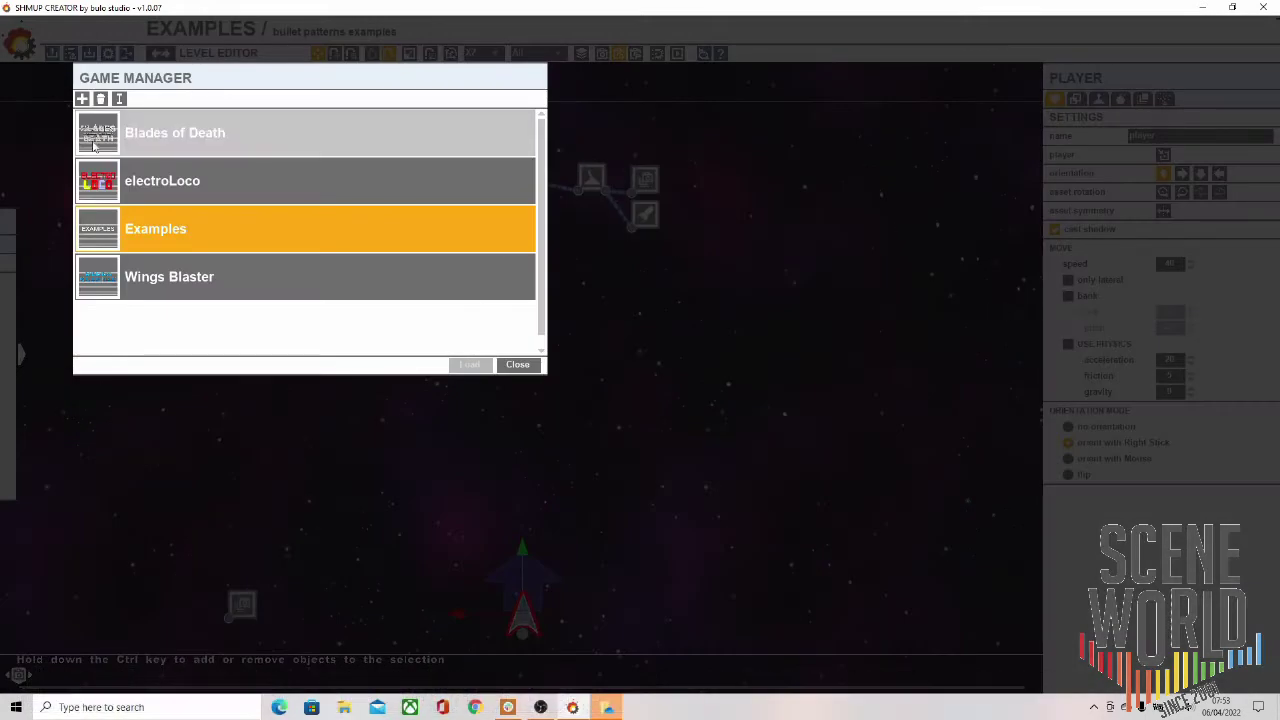
{"action": "left_click", "coordinate": [95, 146]}
{"action": "left_click", "coordinate": [469, 364]}
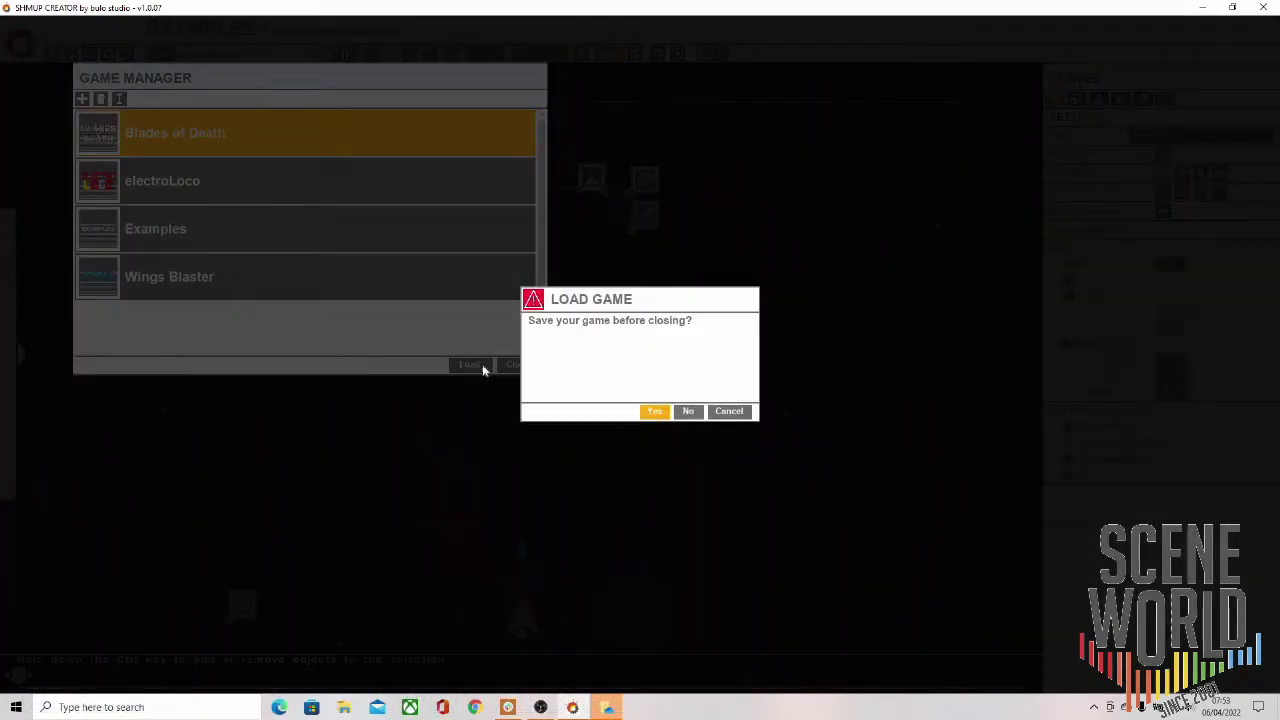
{"action": "left_click", "coordinate": [694, 416]}
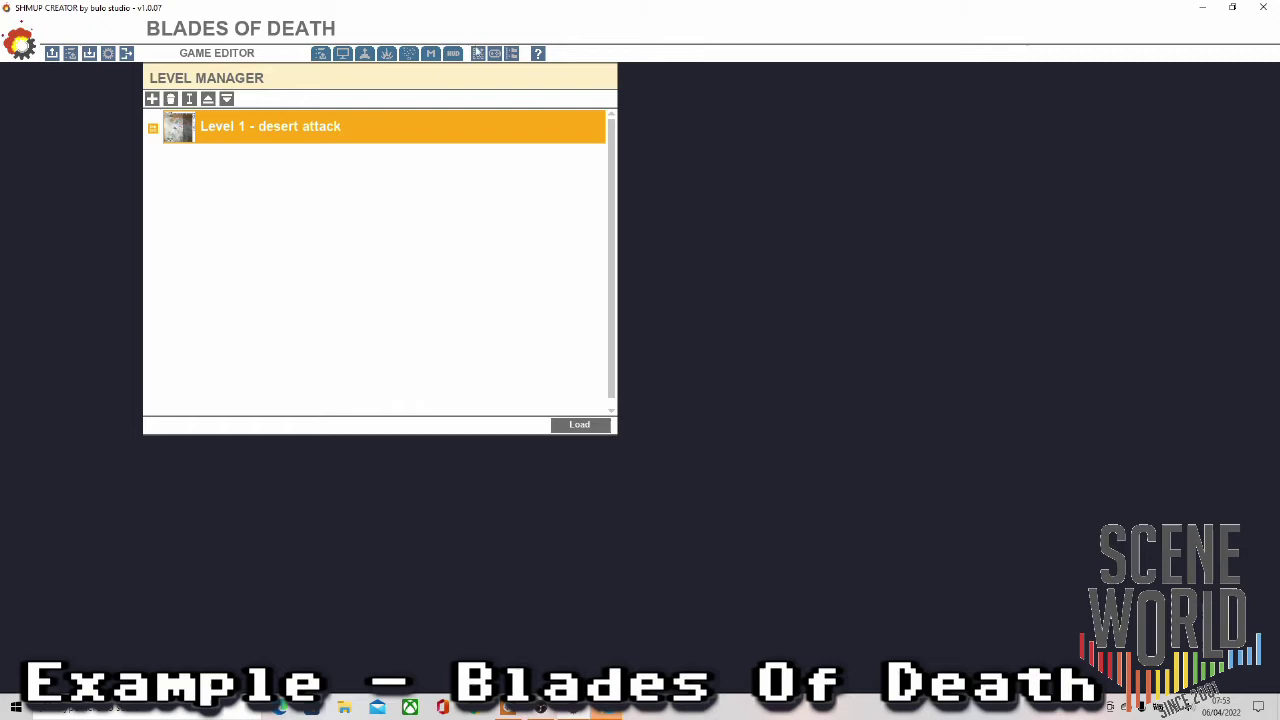
Load 'Level 1 - desert attack' from the Level Manager into the level editor.
{"action": "left_click", "coordinate": [579, 424]}
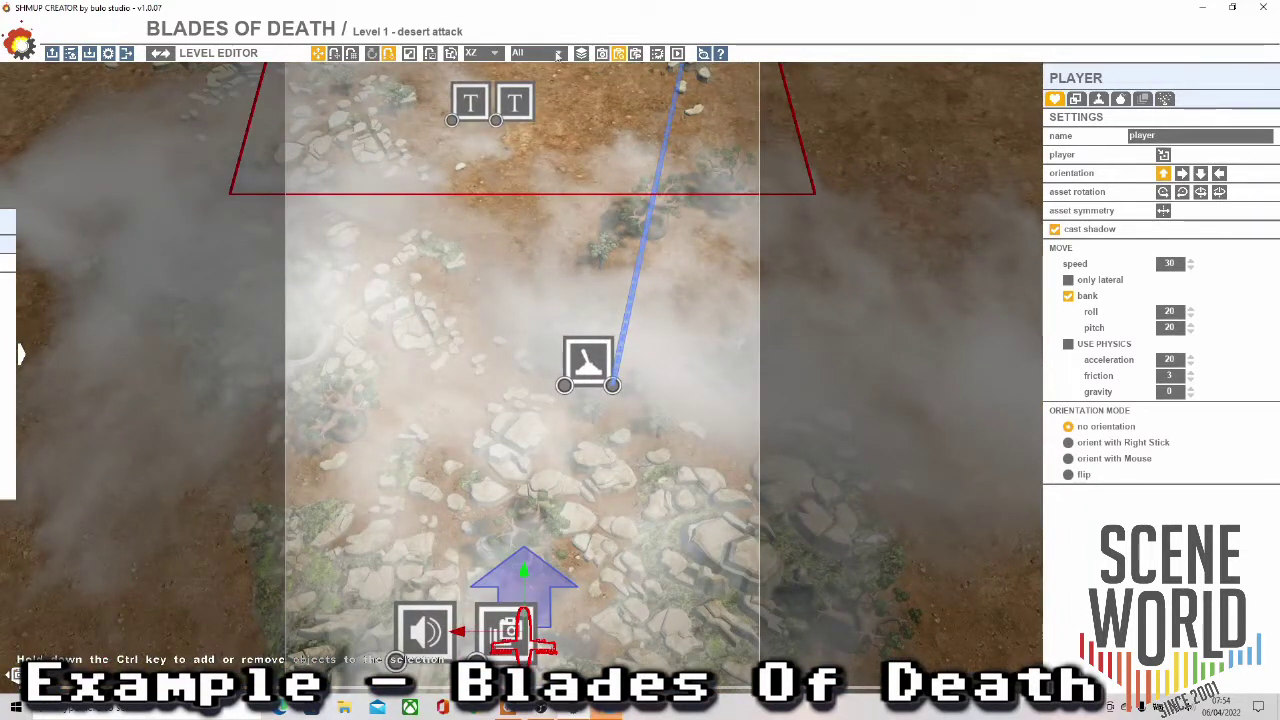
Review the level's Settings, Lighting, Post Processing and Sound tabs, ending on BoD_levelMusic.mp3 at volume 1.5.
{"action": "left_click", "coordinate": [163, 53]}
{"action": "left_click", "coordinate": [163, 53]}
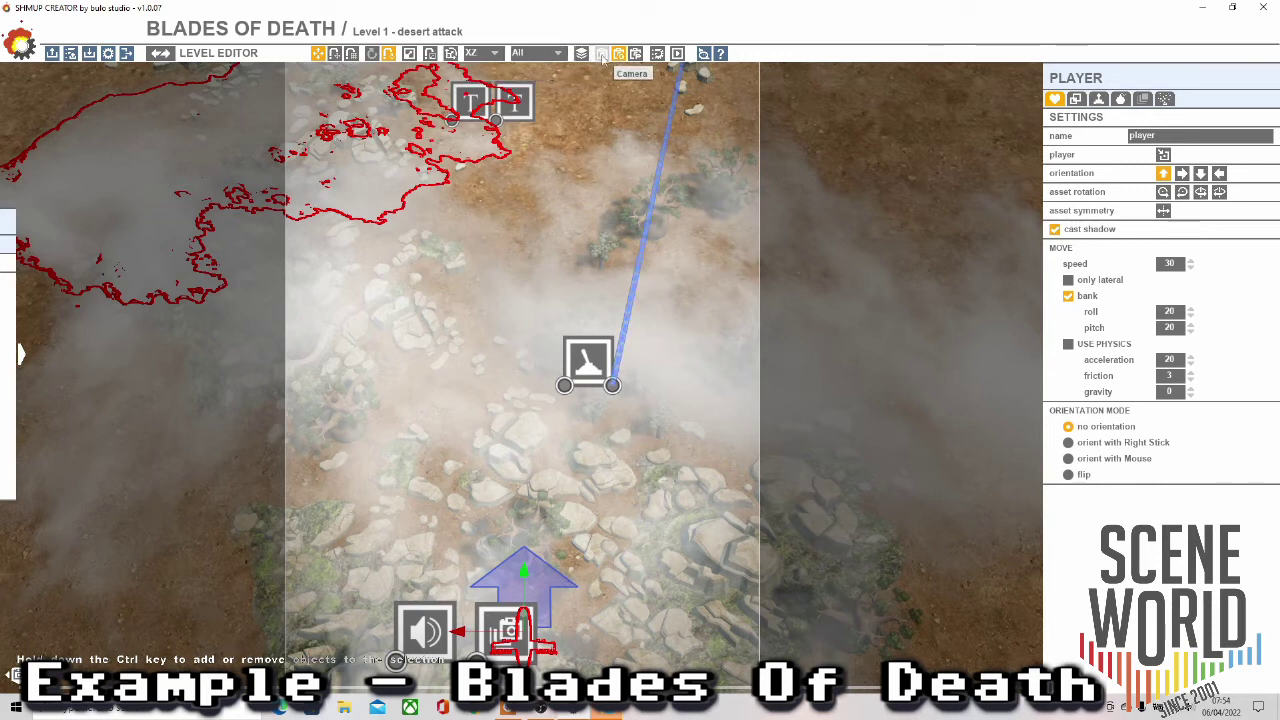
{"action": "left_click", "coordinate": [658, 55]}
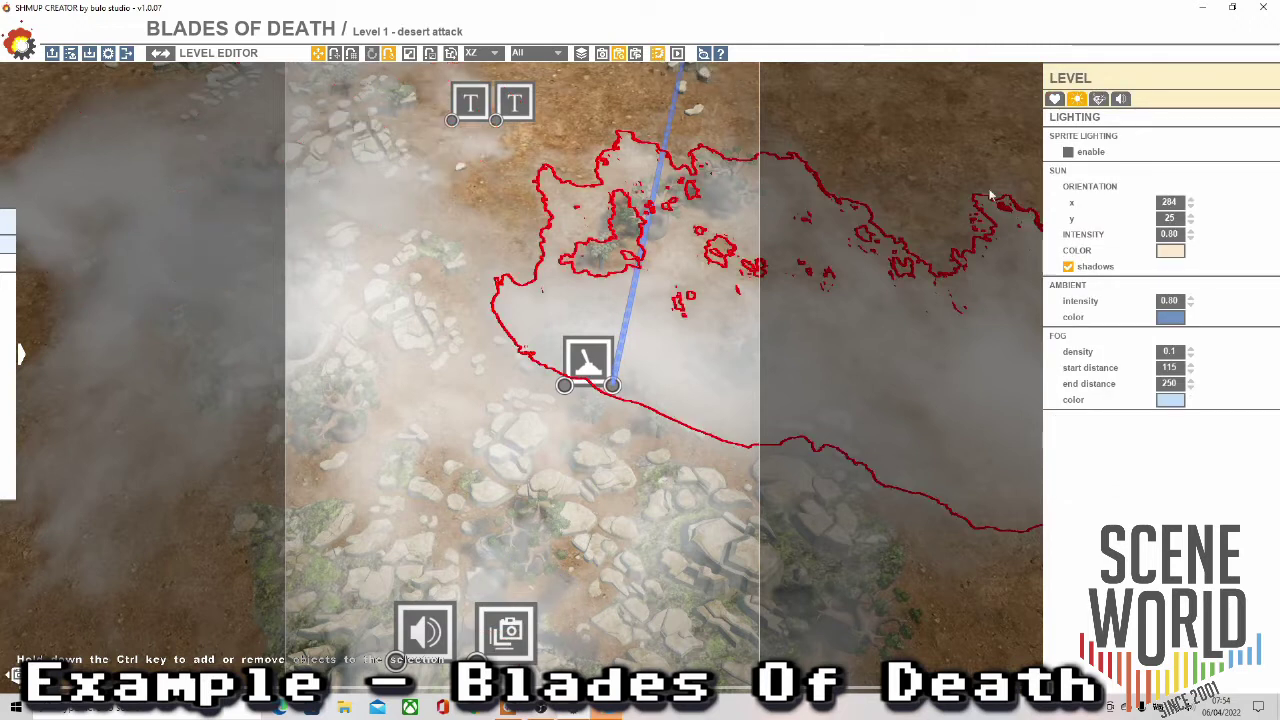
{"action": "left_click", "coordinate": [1055, 99]}
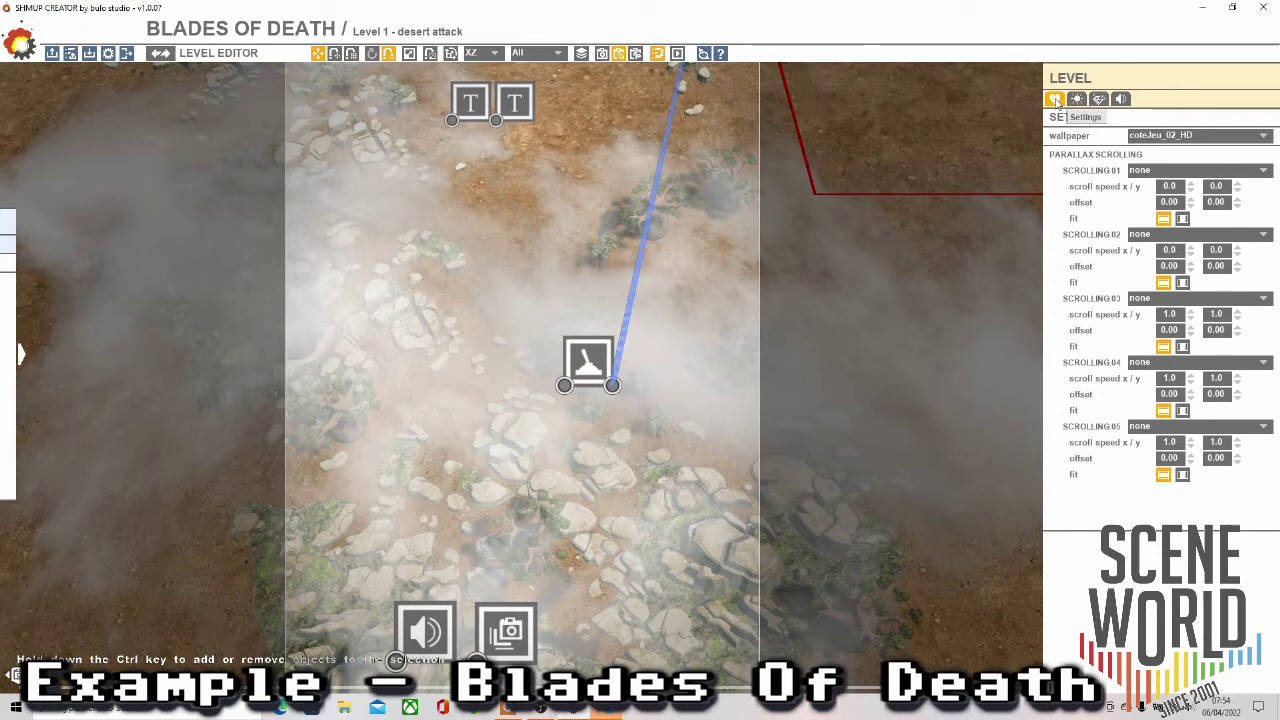
{"action": "left_click", "coordinate": [1077, 100]}
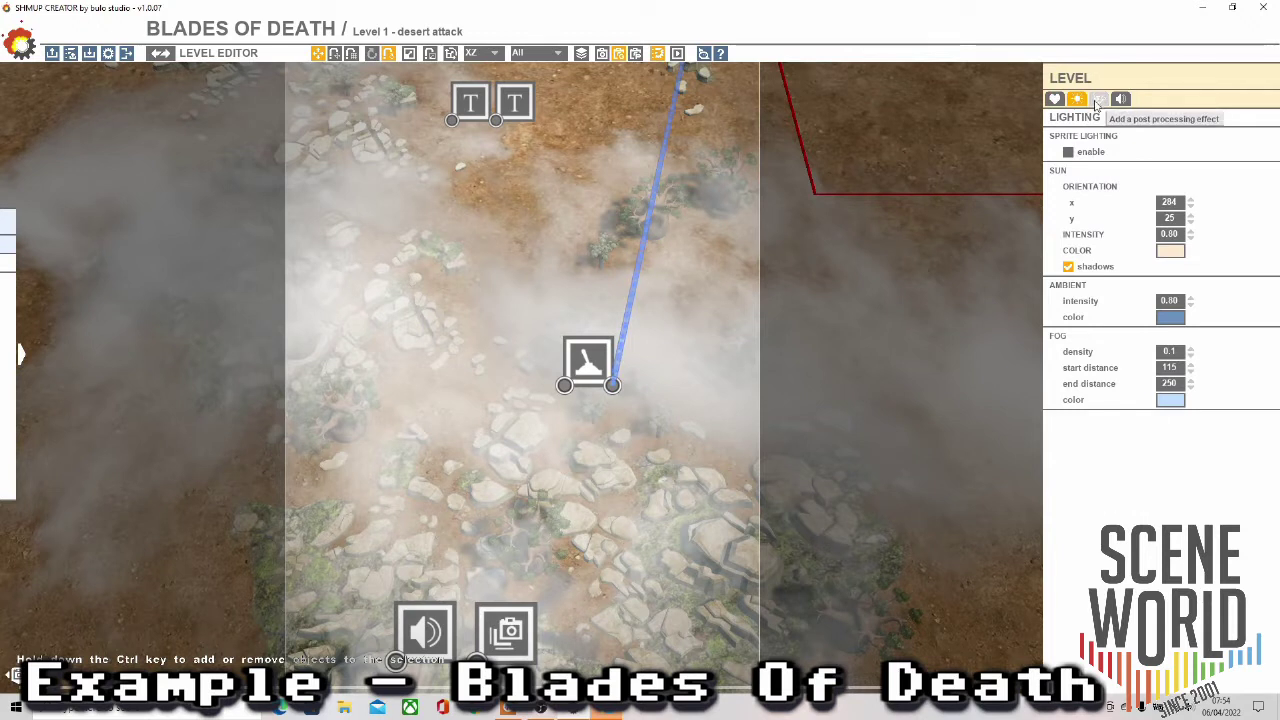
{"action": "left_click", "coordinate": [1097, 101]}
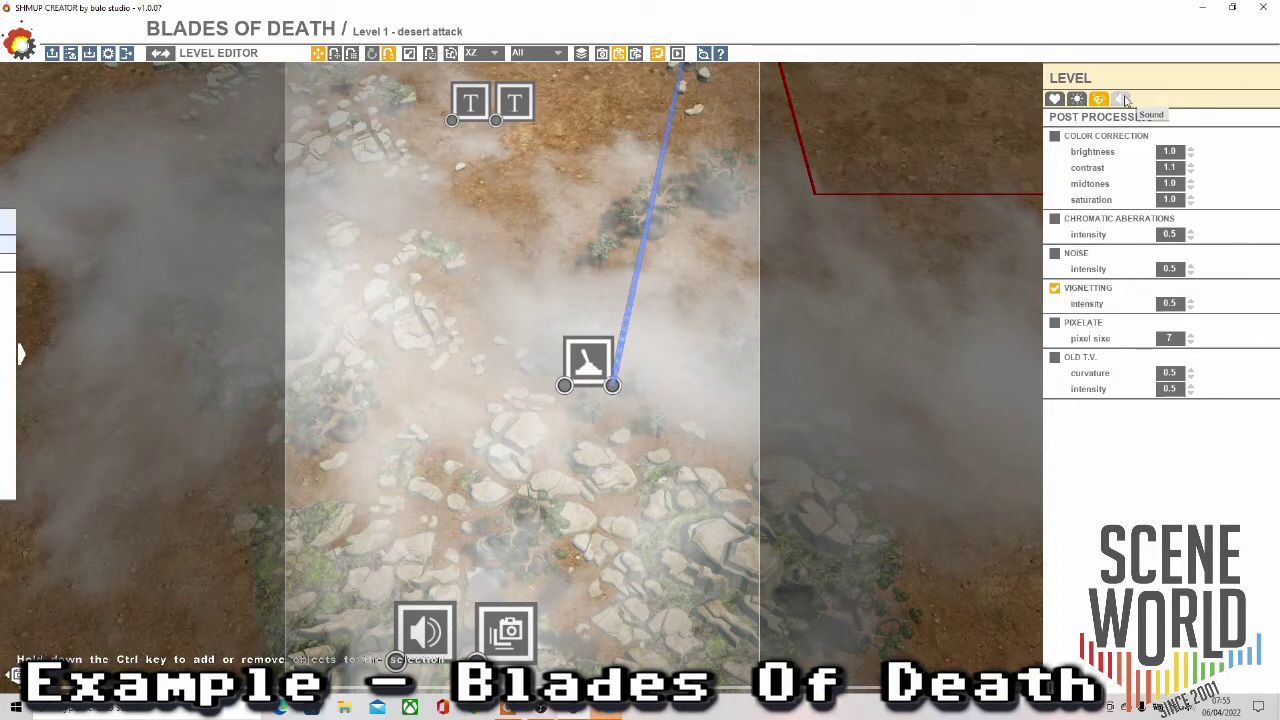
{"action": "left_click", "coordinate": [1122, 100]}
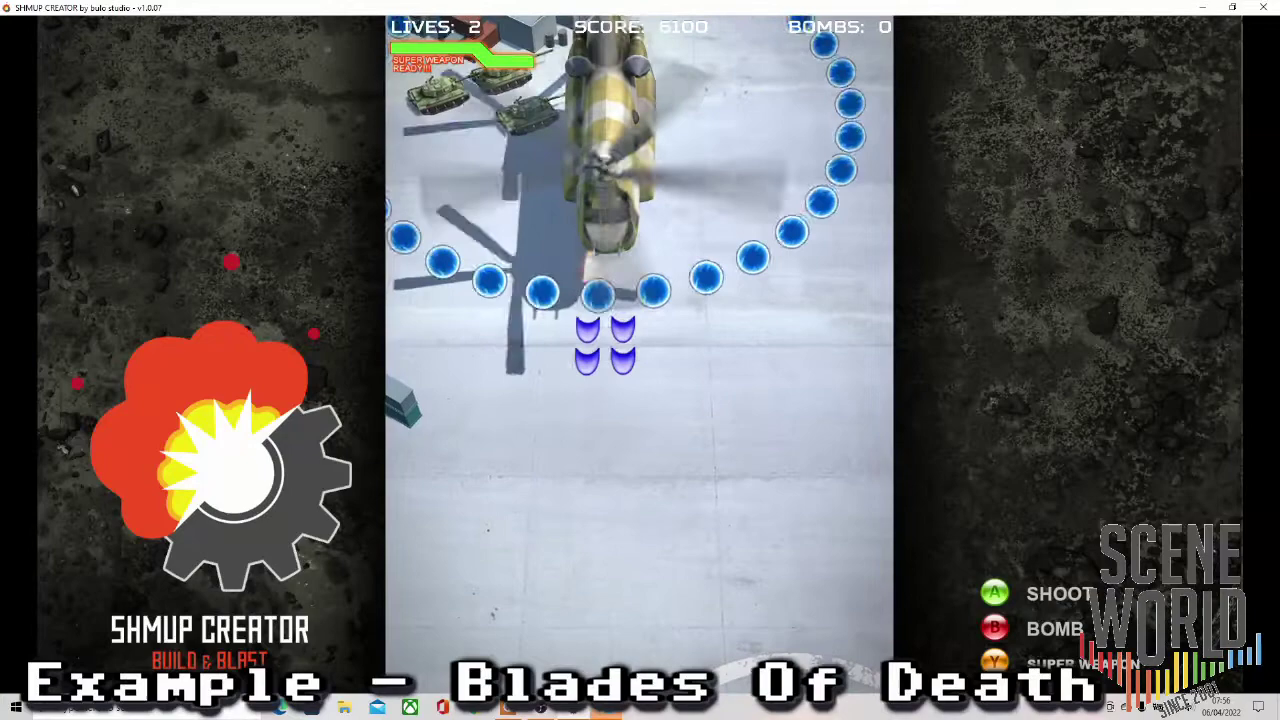
Steer the helicopter down and right while firing, reaching the twin-engine boss plane.
{"action": "key", "text": "Down"}
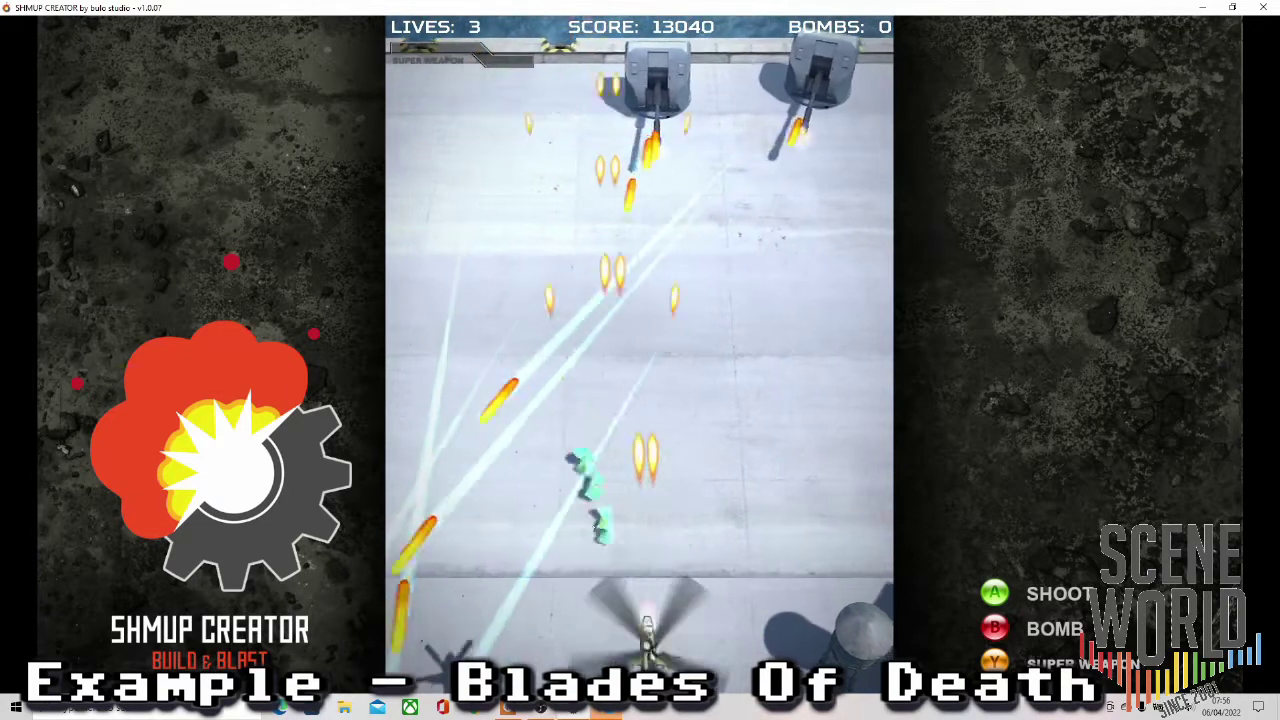
{"action": "key", "text": "Right"}
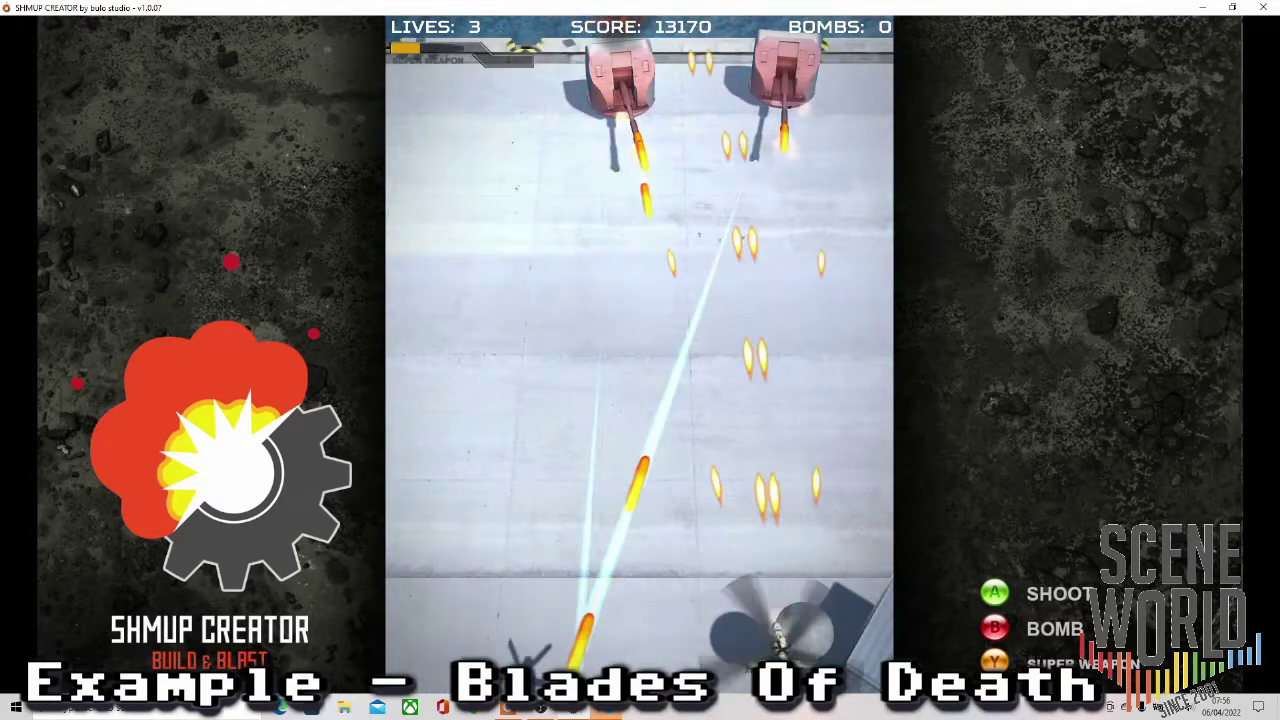
{"action": "key", "text": "Right"}
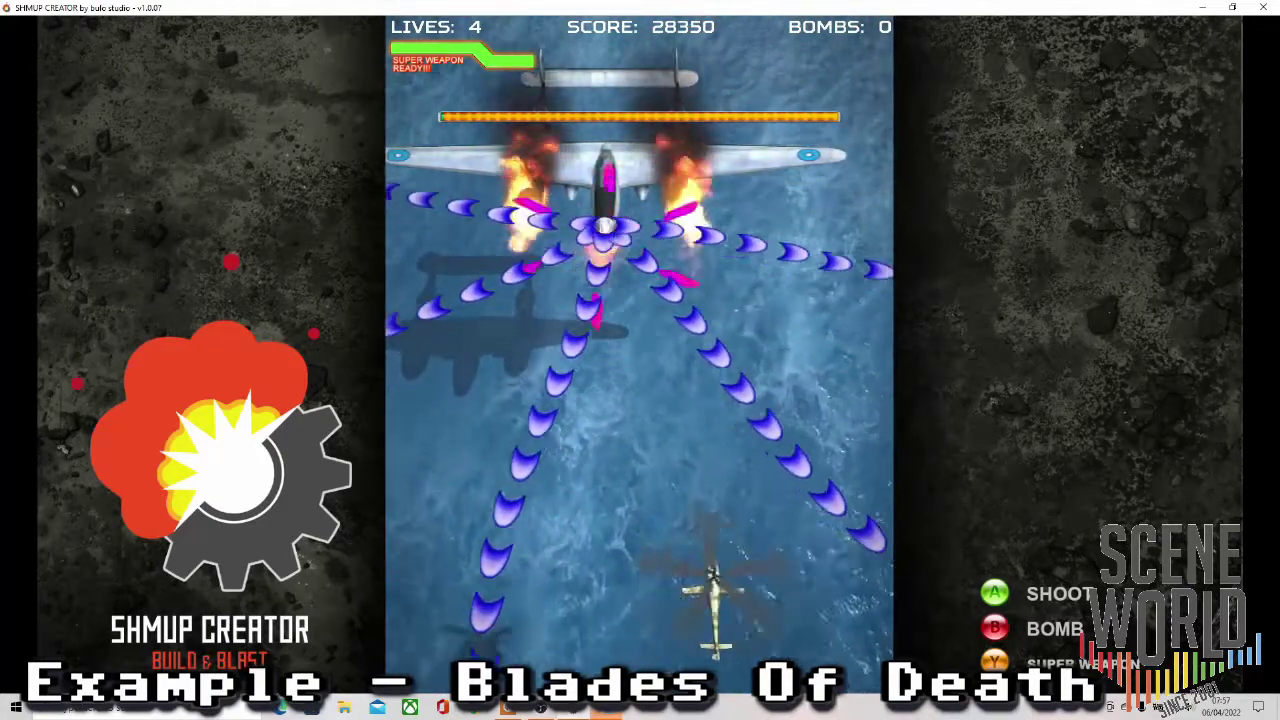
Beat the boss with the super weapon and confirm a high-score name at 51130 points.
{"action": "key", "text": "Left"}
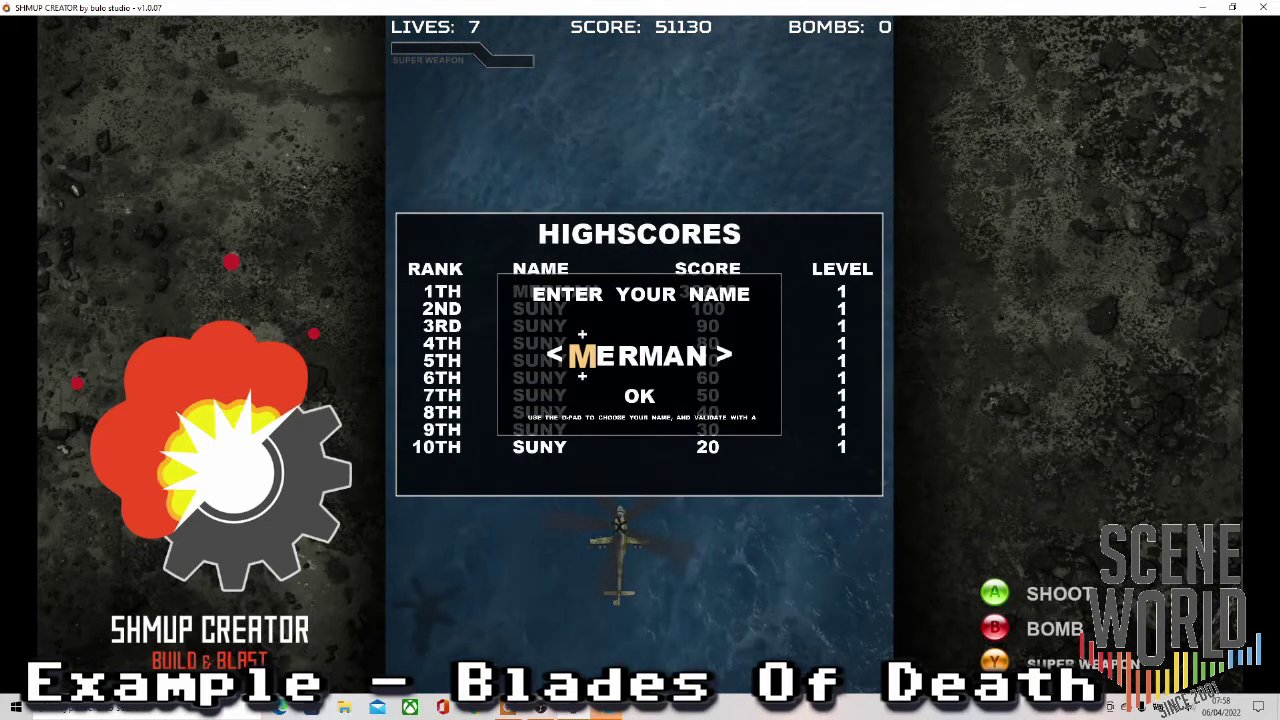
{"action": "key", "text": "Down"}
{"action": "key", "text": "Return"}
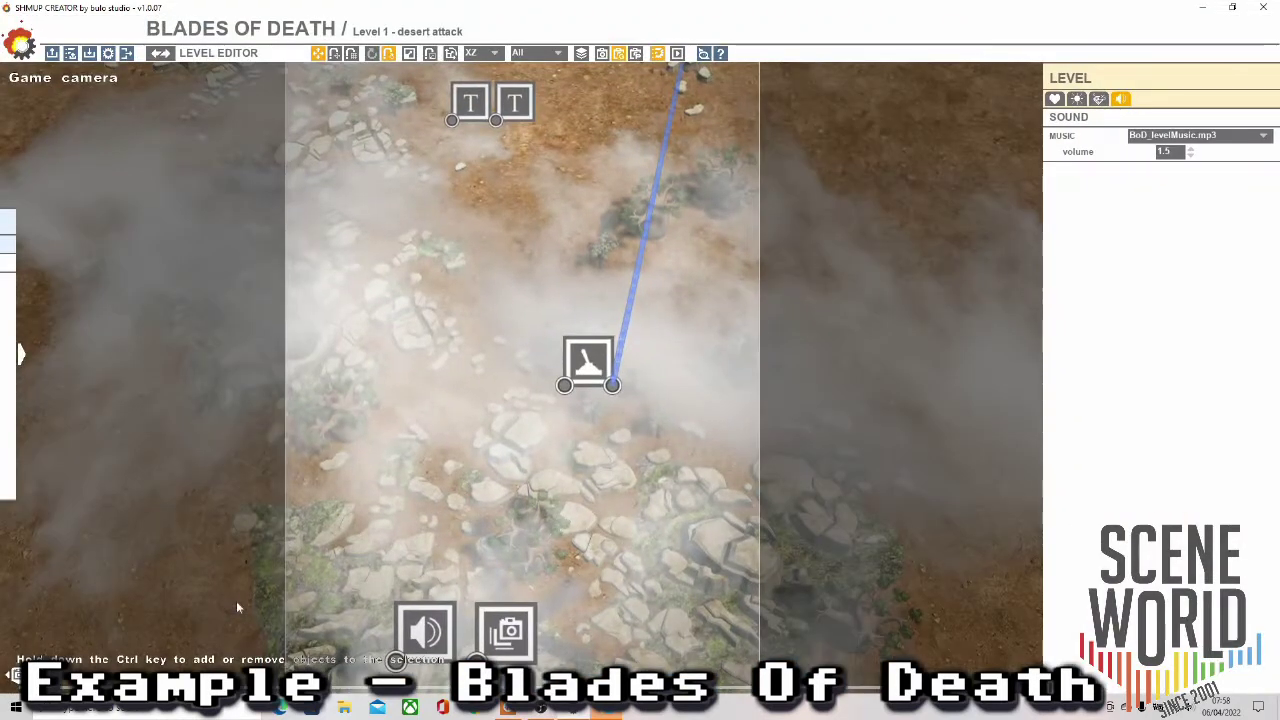
Load Wings Blaster without saving the previous game and open 'level 1 - starship attack'.
{"action": "left_click", "coordinate": [52, 55]}
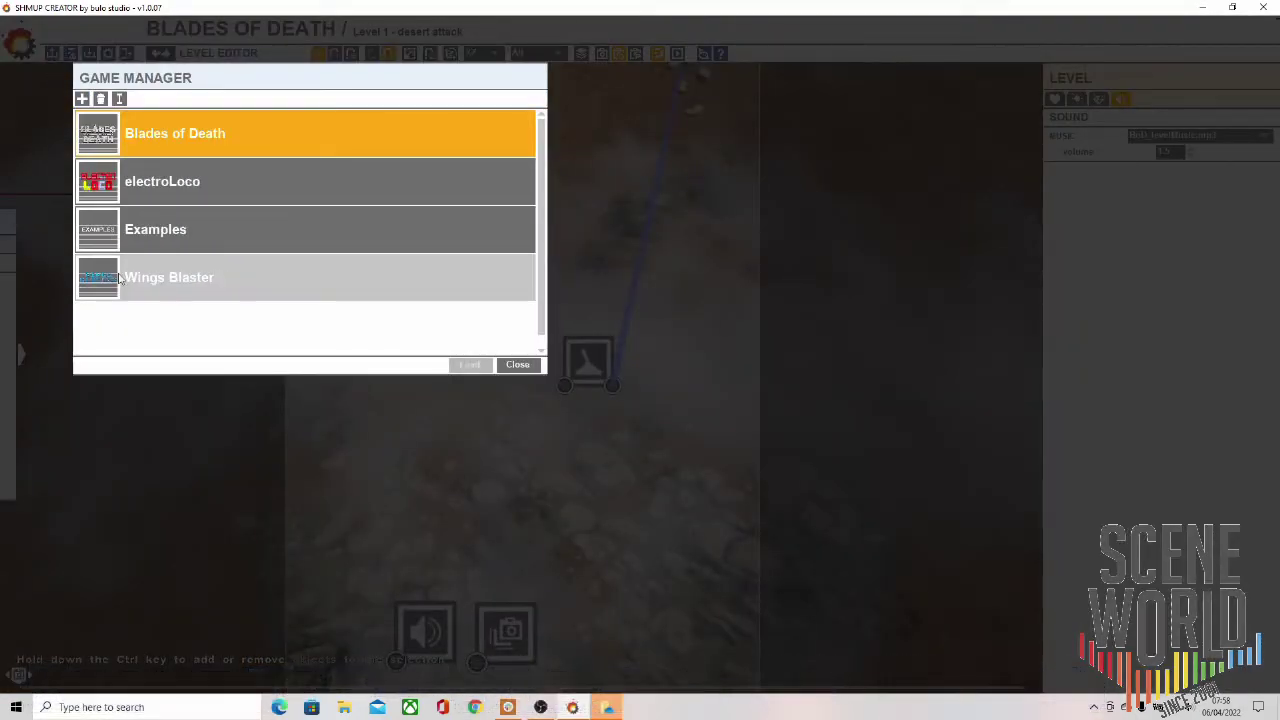
{"action": "left_click", "coordinate": [172, 285]}
{"action": "left_click", "coordinate": [462, 366]}
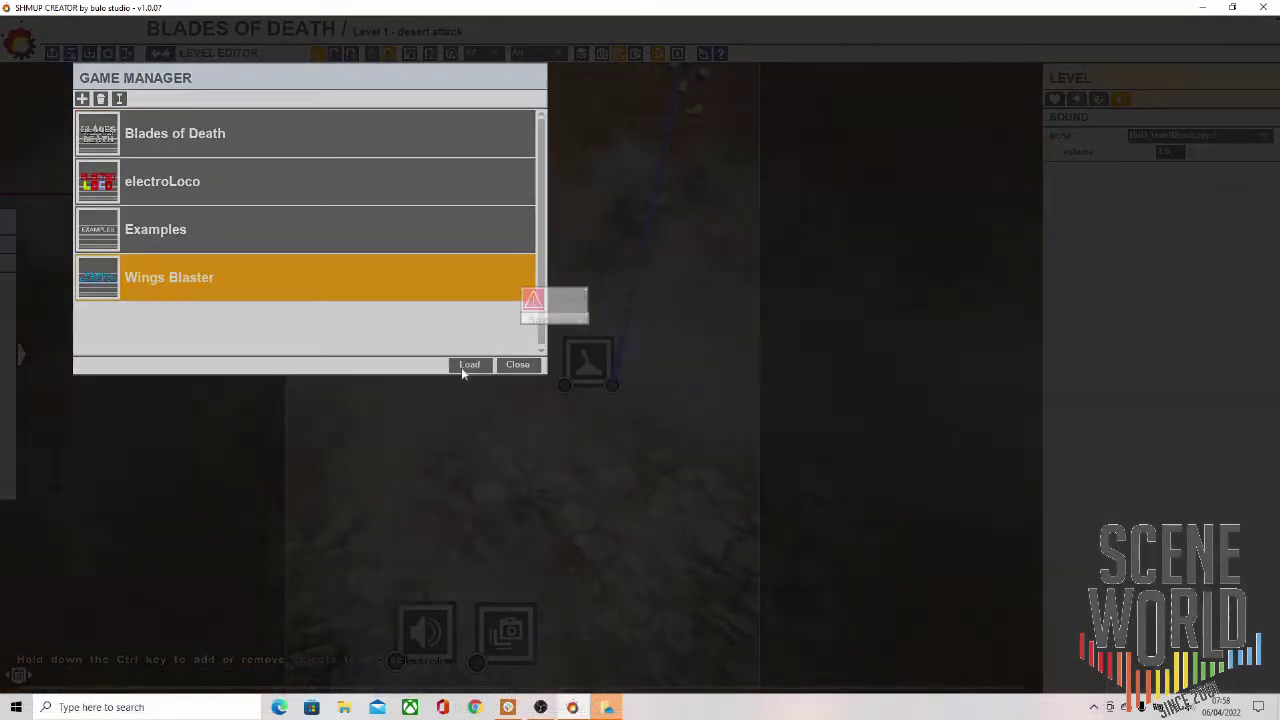
{"action": "left_click", "coordinate": [702, 414]}
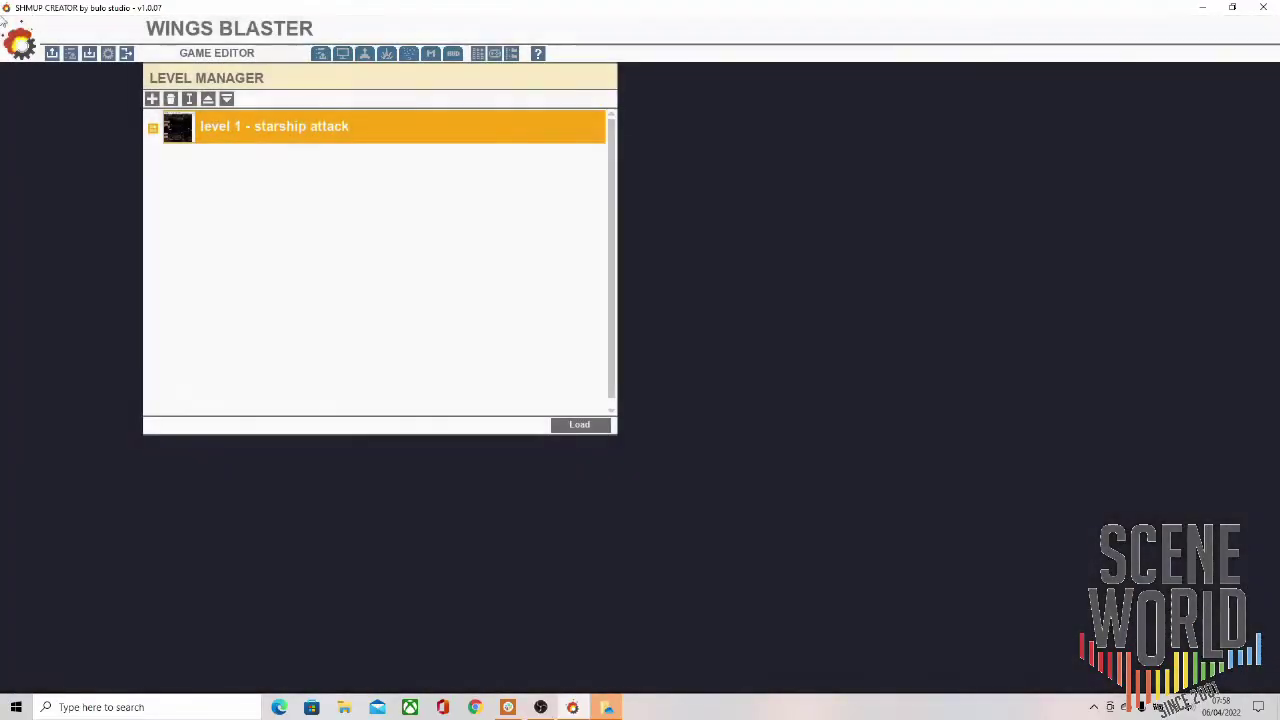
{"action": "left_click", "coordinate": [576, 428]}
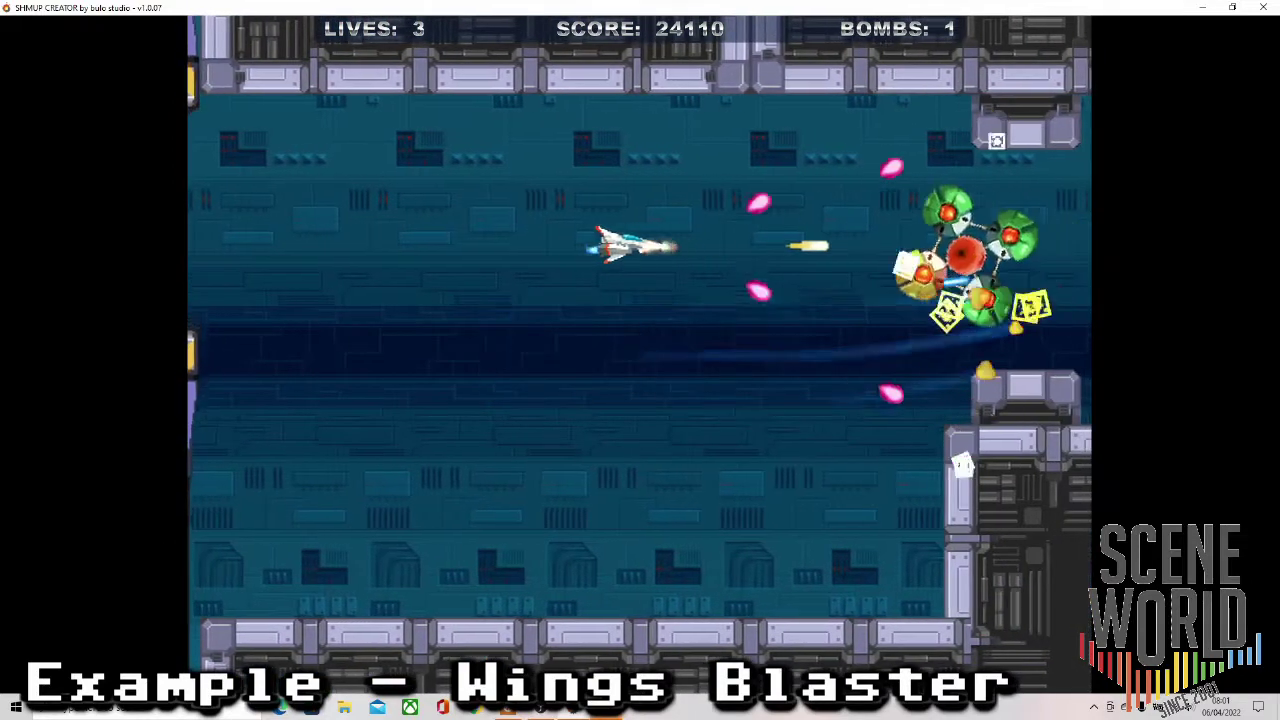
Weave through the station corridors shooting down pod enemies, reaching 34521 points.
{"action": "key", "text": "Left"}
{"action": "key", "text": "Up"}
{"action": "key", "text": "Up"}
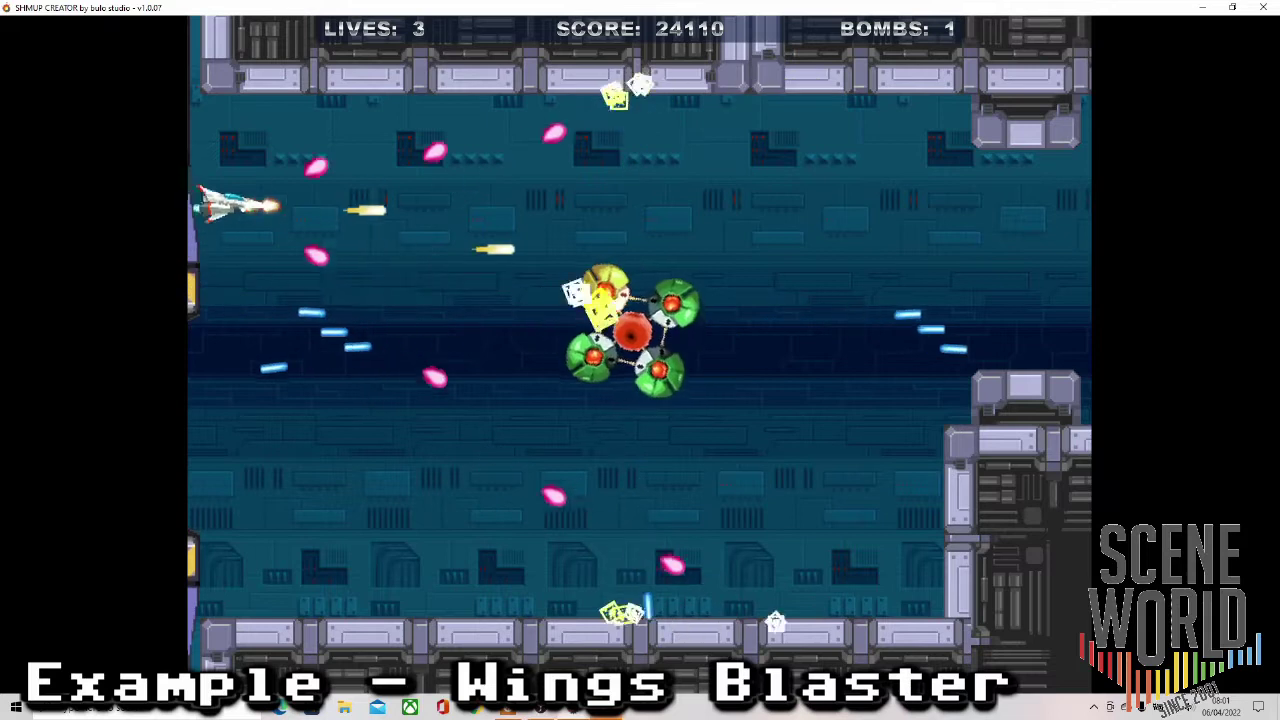
{"action": "key", "text": "Right"}
{"action": "key", "text": "Down"}
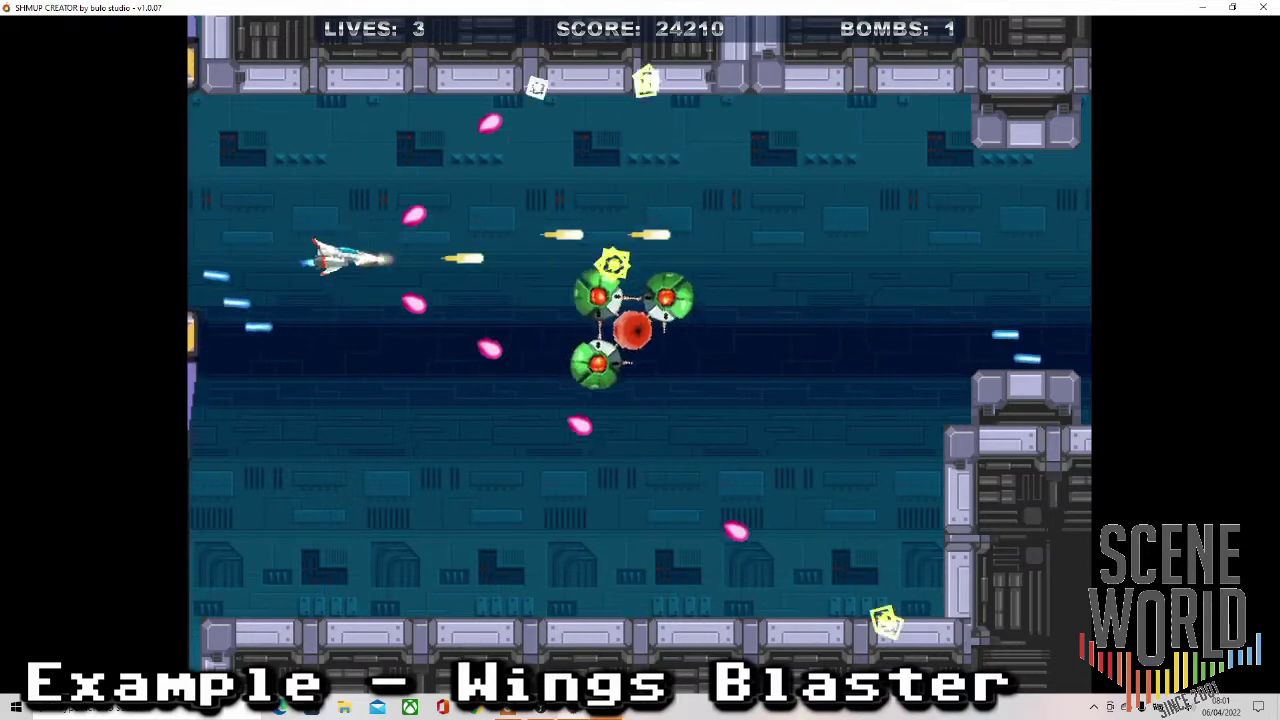
{"action": "key", "text": "Left"}
{"action": "key", "text": "Up"}
{"action": "key", "text": "Right"}
{"action": "key", "text": "Down"}
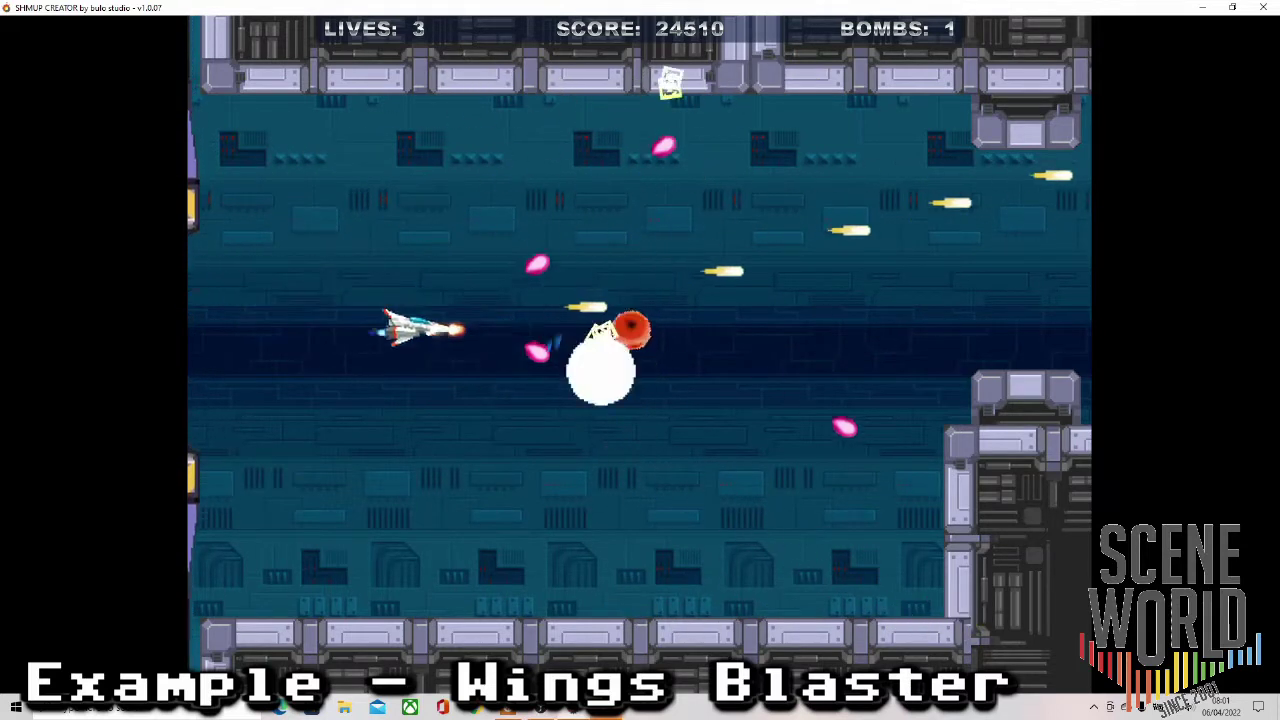
{"action": "key", "text": "Left"}
{"action": "key", "text": "Down"}
{"action": "key", "text": "Right"}
{"action": "key", "text": "Down"}
Steer through the narrowing corridor and lower gap while firing, reaching the grey boss at 37630.
{"action": "key", "text": "Up"}
{"action": "key", "text": "Right"}
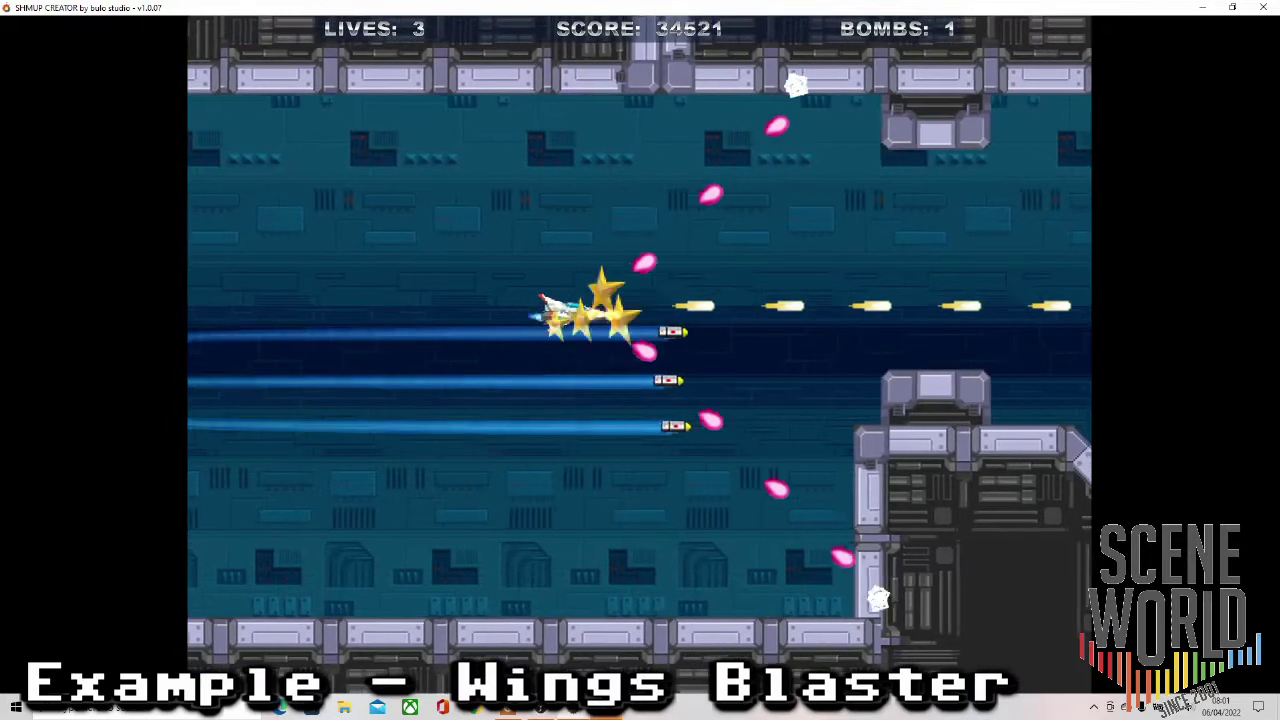
{"action": "key", "text": "Up"}
{"action": "key", "text": "Right"}
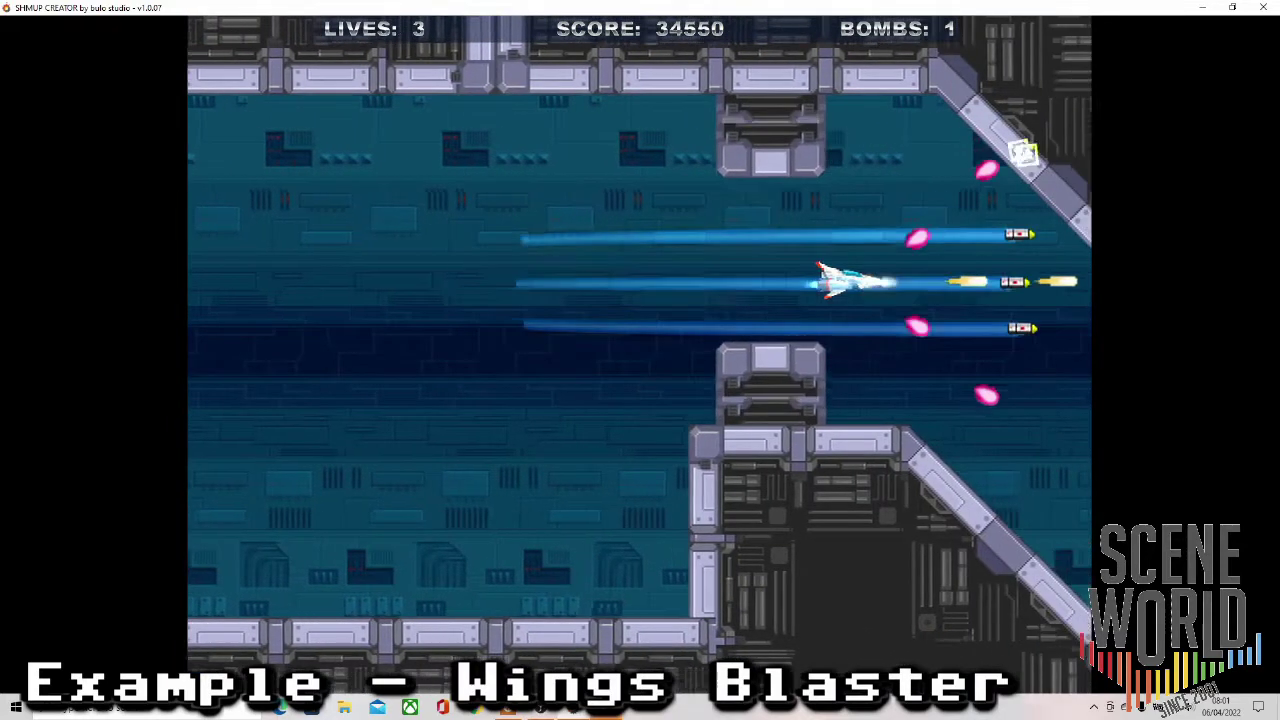
{"action": "key", "text": "Right"}
{"action": "key", "text": "Down"}
{"action": "key", "text": "Left"}
{"action": "key", "text": "Up"}
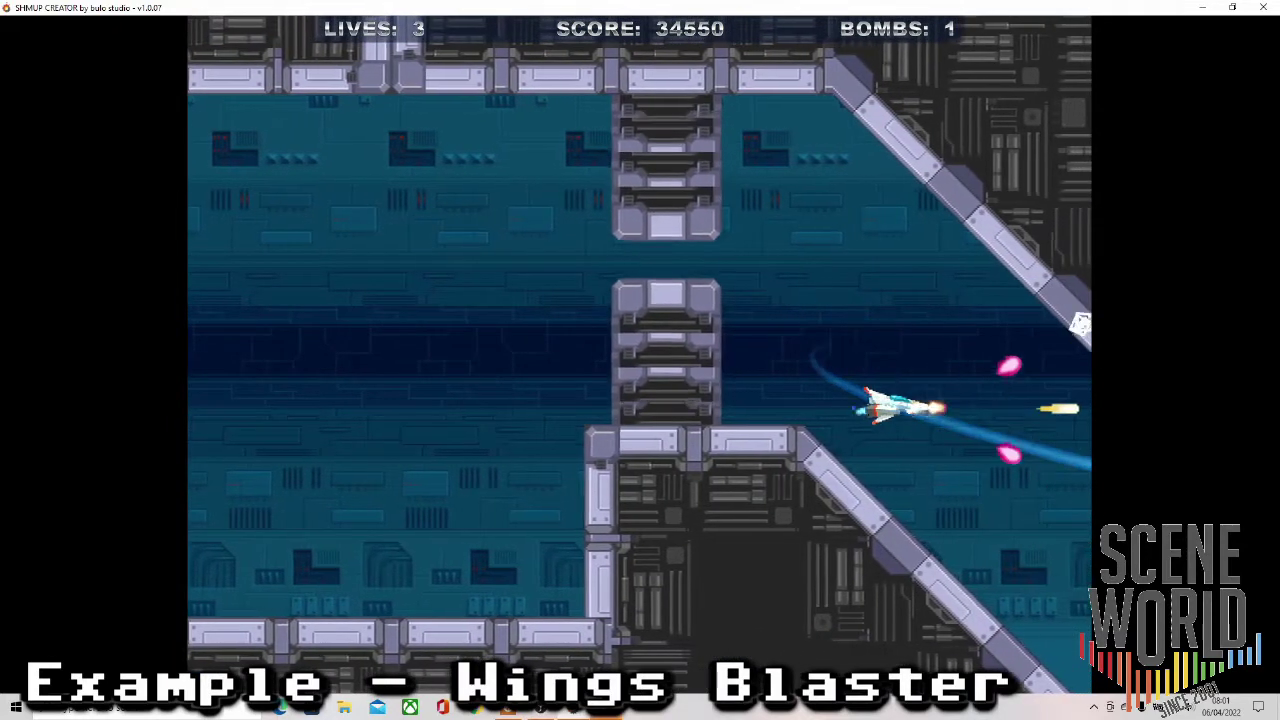
{"action": "key", "text": "Left"}
{"action": "key", "text": "Up"}
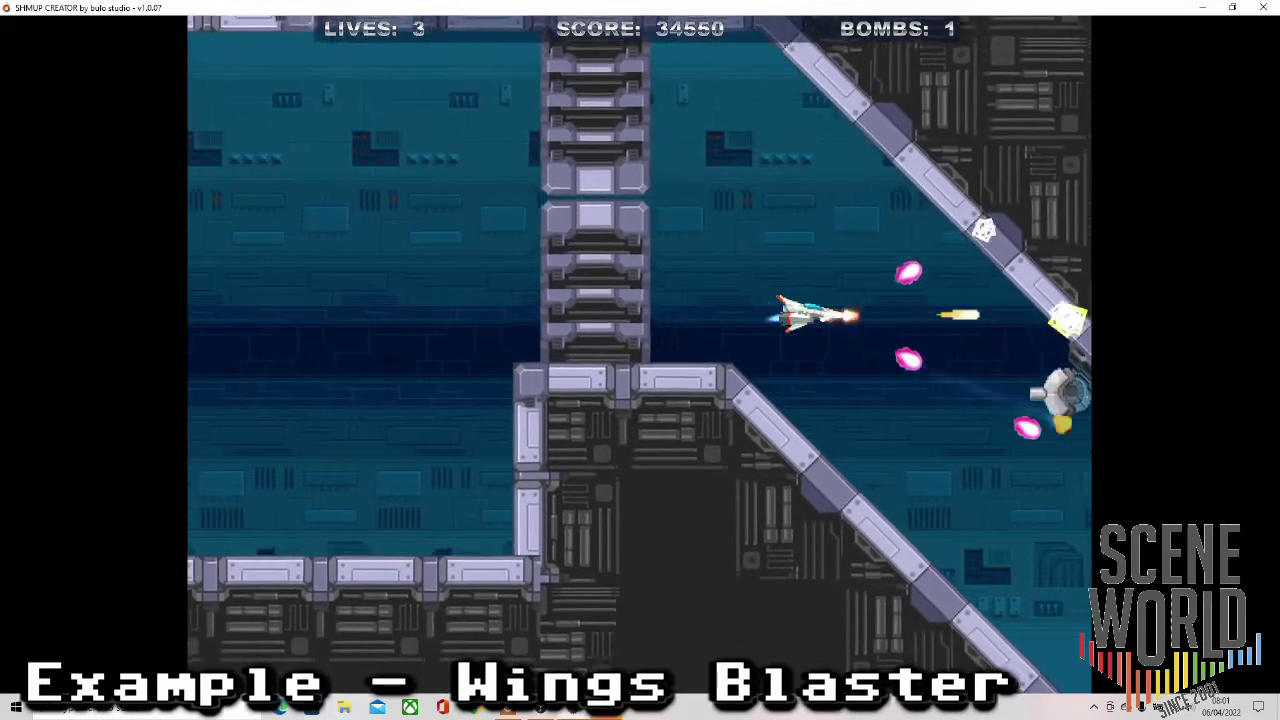
{"action": "key", "text": "Down"}
{"action": "key", "text": "Right"}
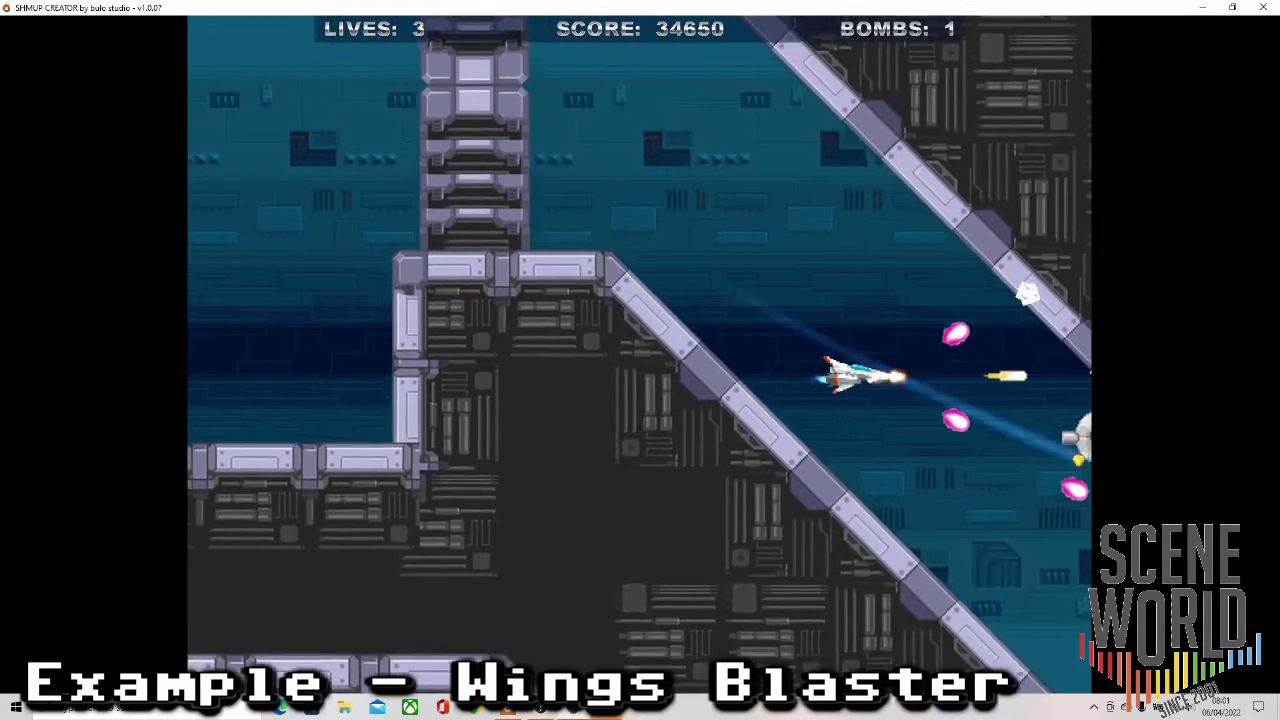
{"action": "key", "text": "Up"}
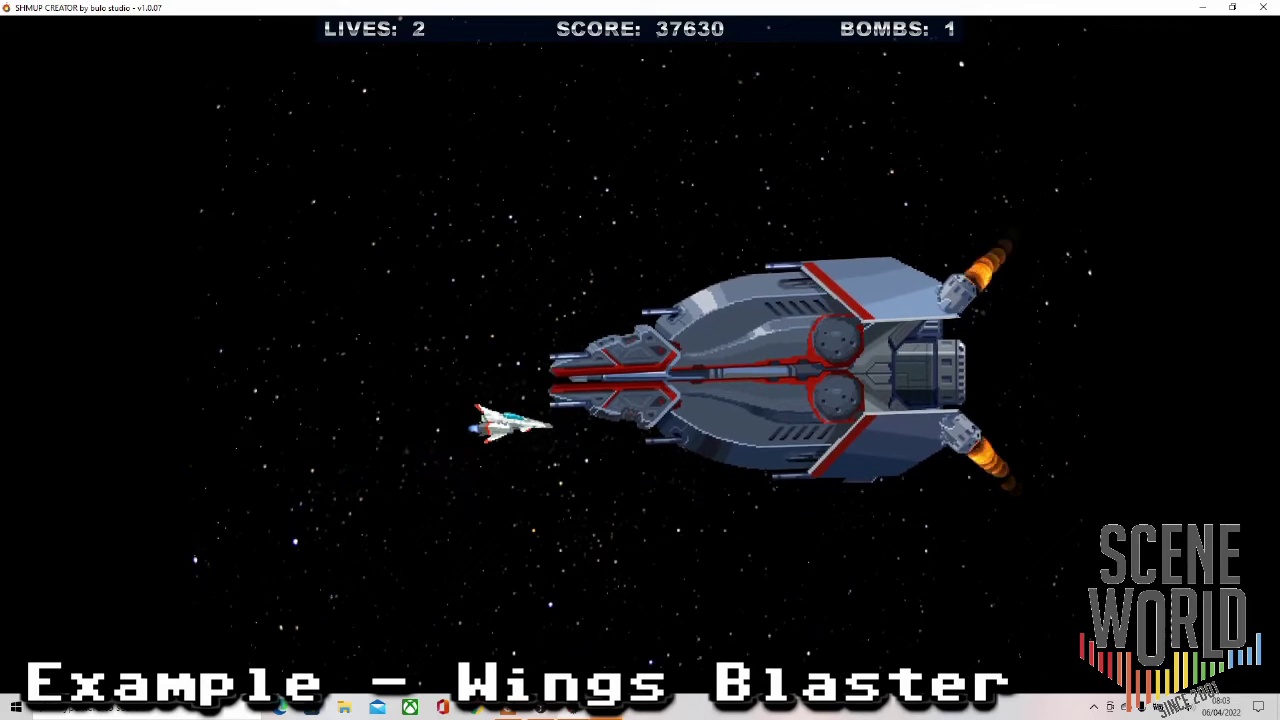
Bomb the boss, then keep firing and dodging until it explodes for 47760 points.
{"action": "key", "text": "x"}
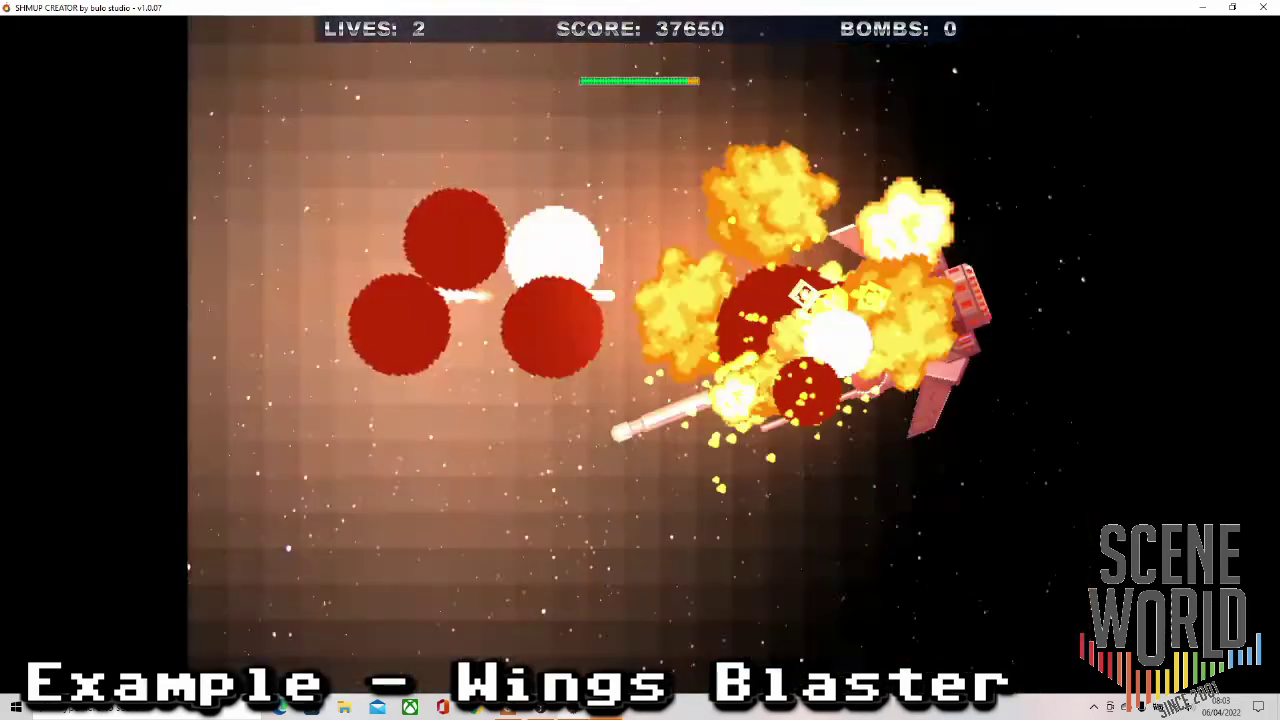
{"action": "key", "text": "Left"}
{"action": "key", "text": "Right"}
{"action": "key", "text": "Down"}
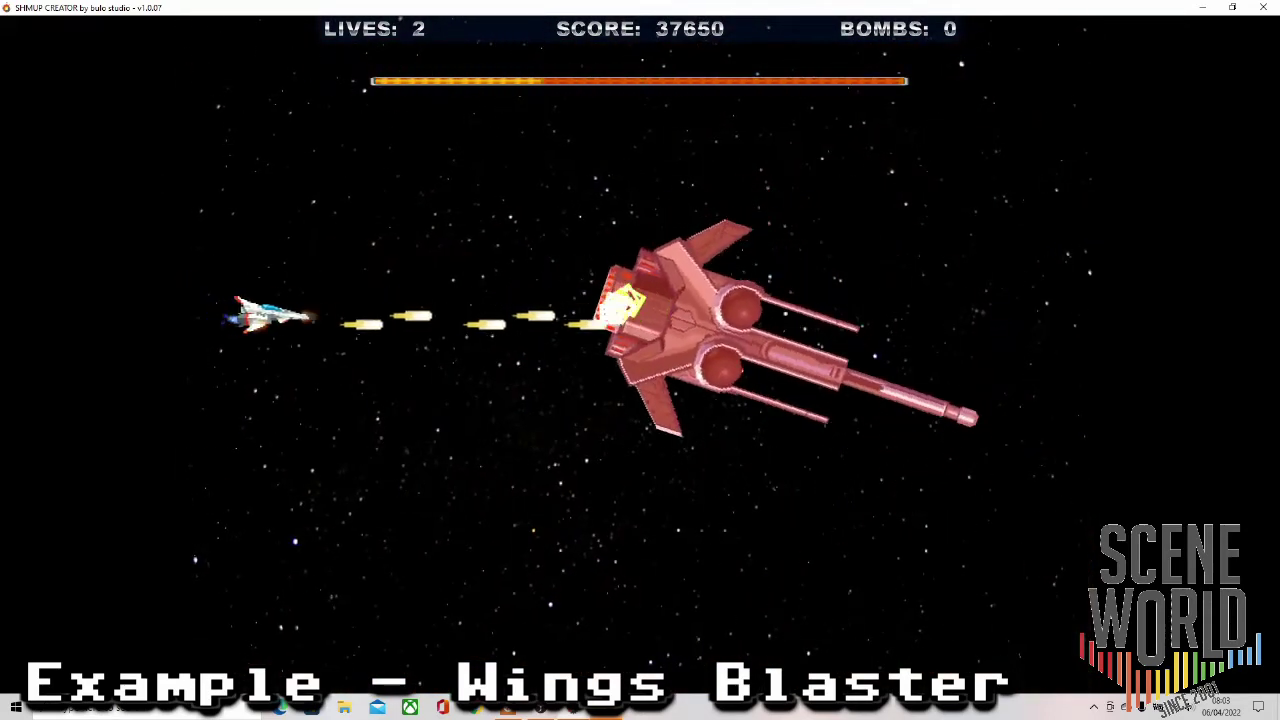
{"action": "key", "text": "Down"}
{"action": "key", "text": "Up"}
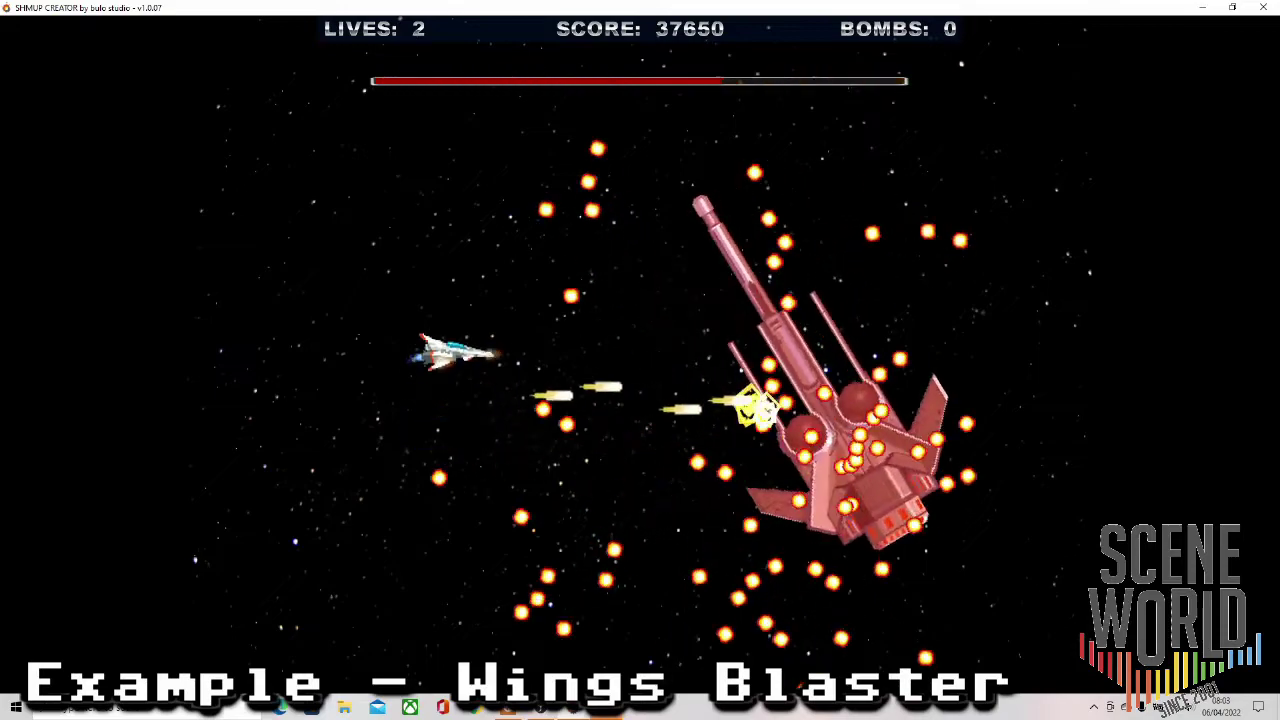
{"action": "key", "text": "Left"}
{"action": "key", "text": "Left"}
{"action": "key", "text": "Down"}
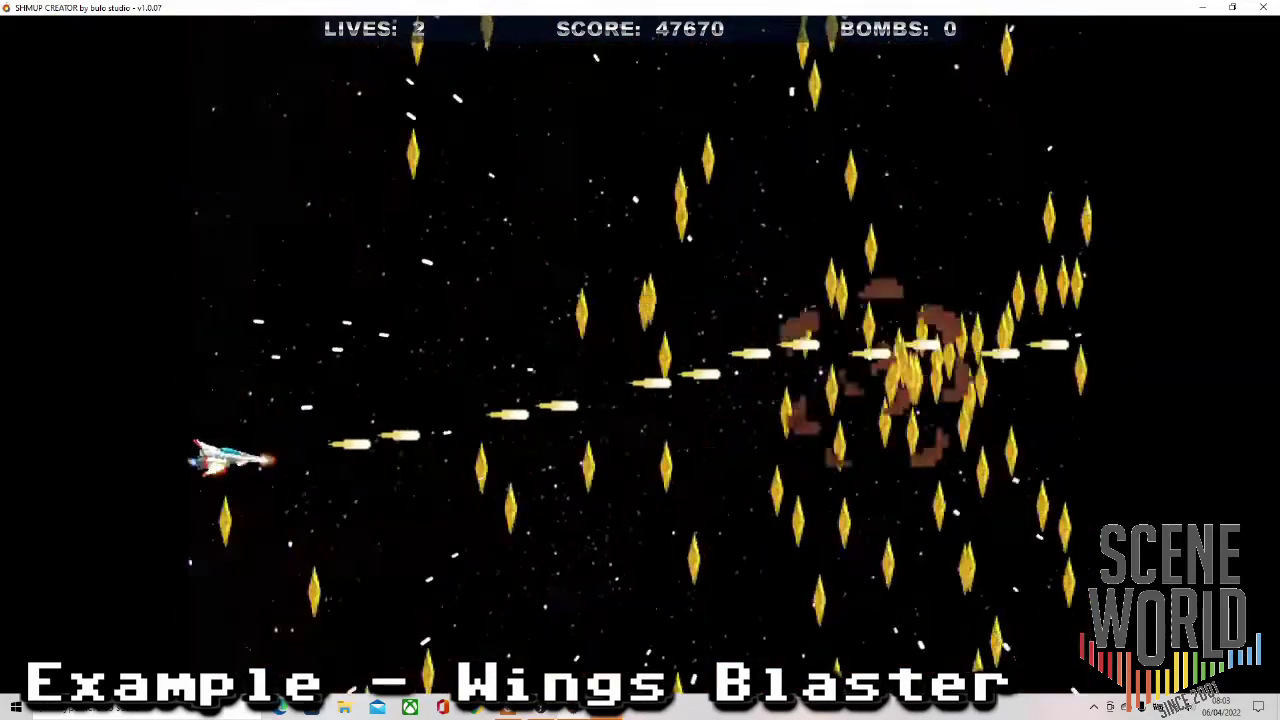
{"action": "key", "text": "Right"}
{"action": "key", "text": "Right"}
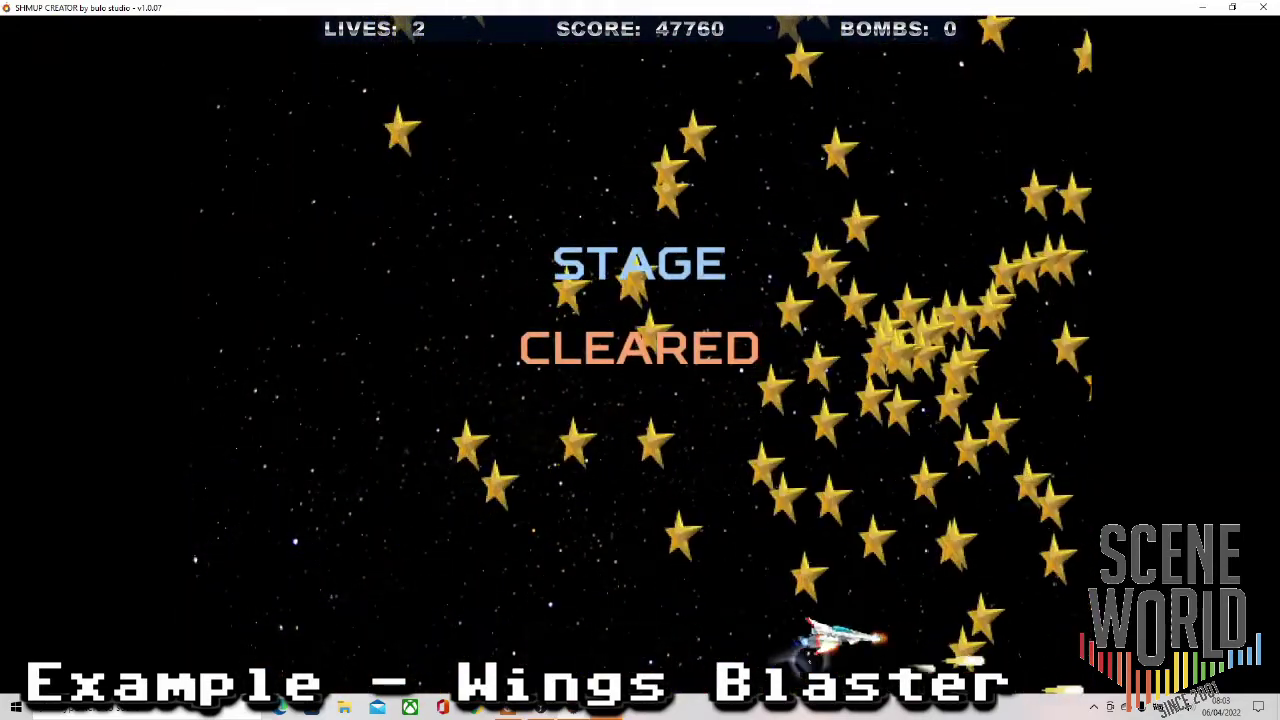
Fly on until the game ends, then enter and confirm a highscore name for 2nd place.
{"action": "key", "text": "Up"}
{"action": "key", "text": "Up"}
{"action": "key", "text": "Left"}
{"action": "key", "text": "Down"}
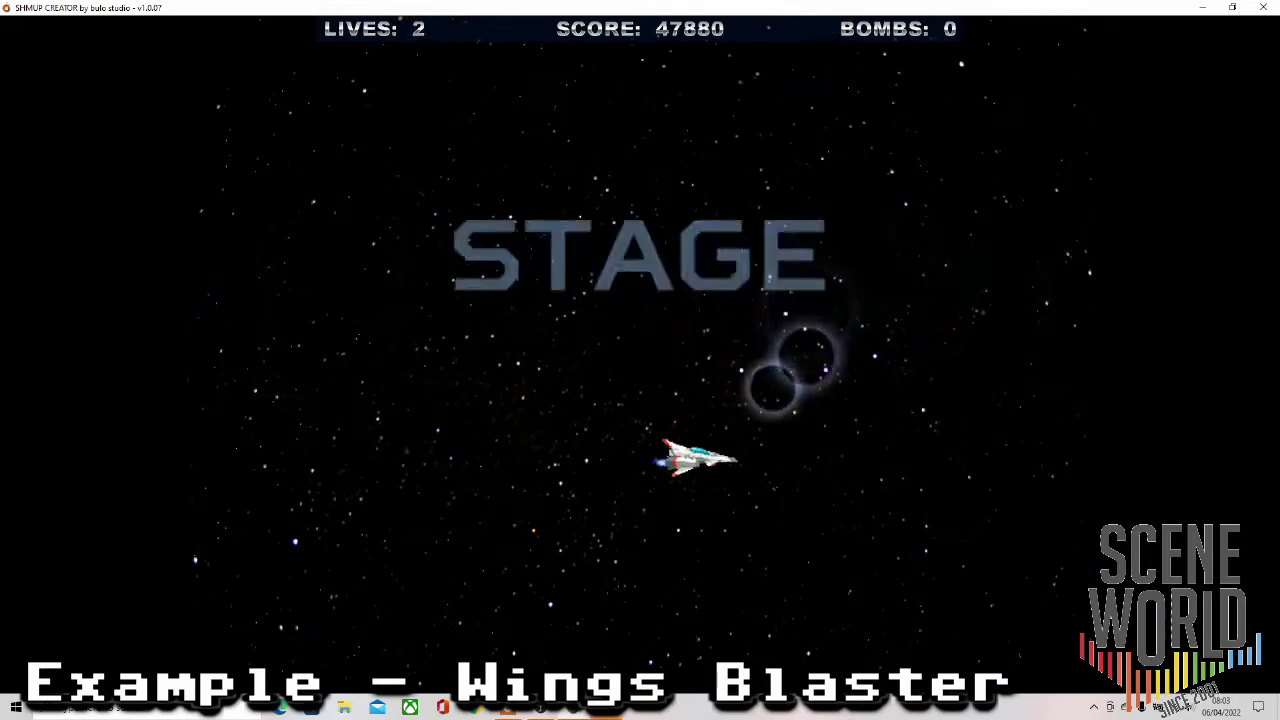
{"action": "key", "text": "Up"}
{"action": "key", "text": "Left"}
{"action": "key", "text": "Right"}
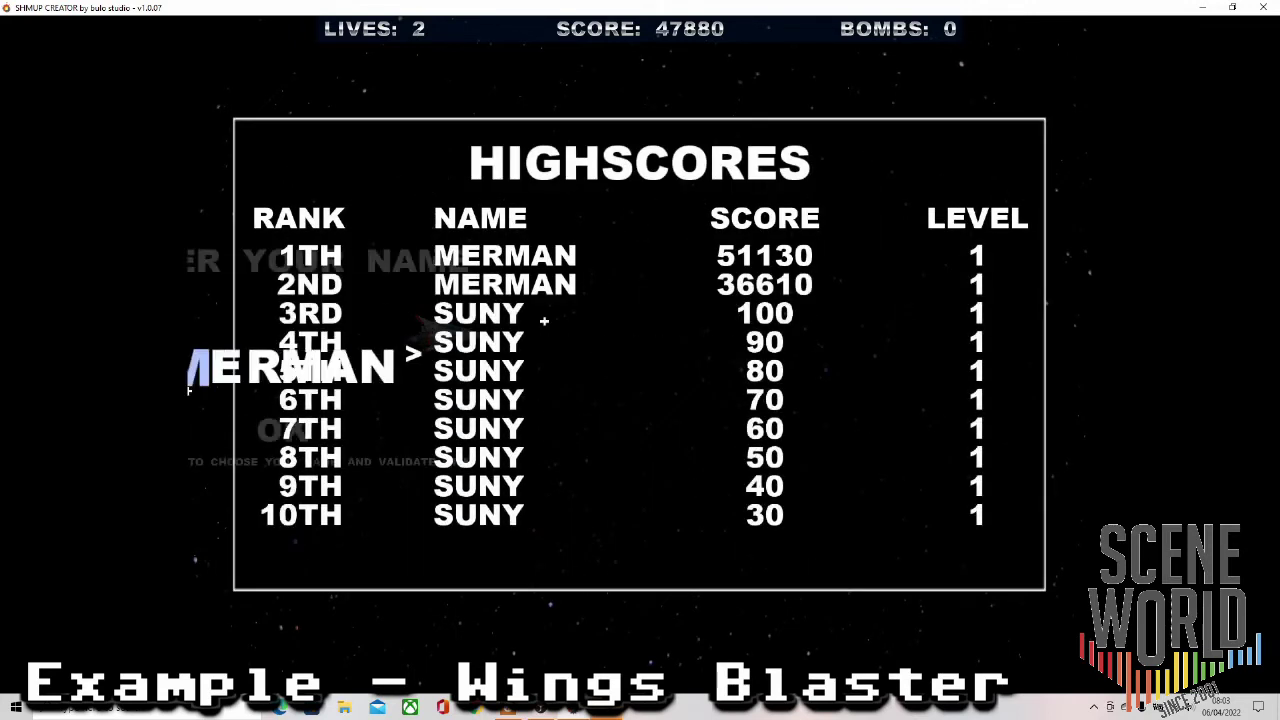
{"action": "key", "text": "Down"}
{"action": "key", "text": "Return"}
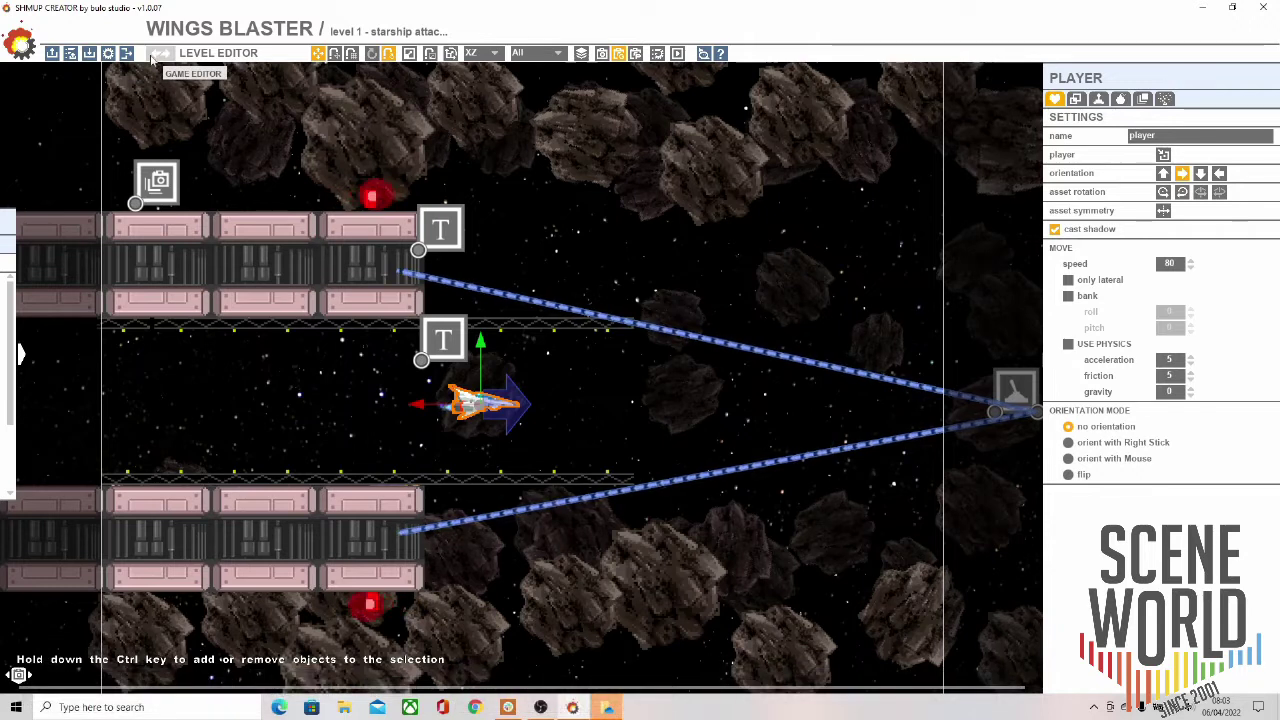
Switch to the Game Editor and open the Menu editor, then the HUD editor.
{"action": "left_click", "coordinate": [153, 56]}
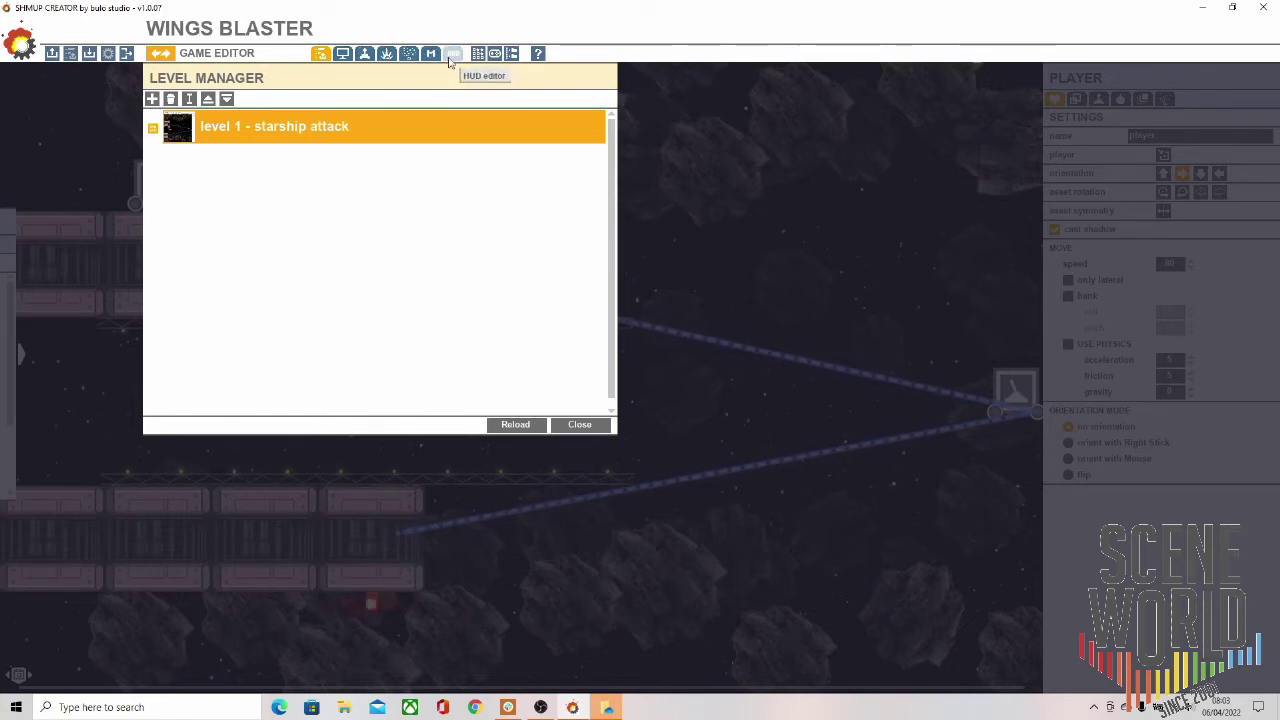
{"action": "left_click", "coordinate": [431, 54]}
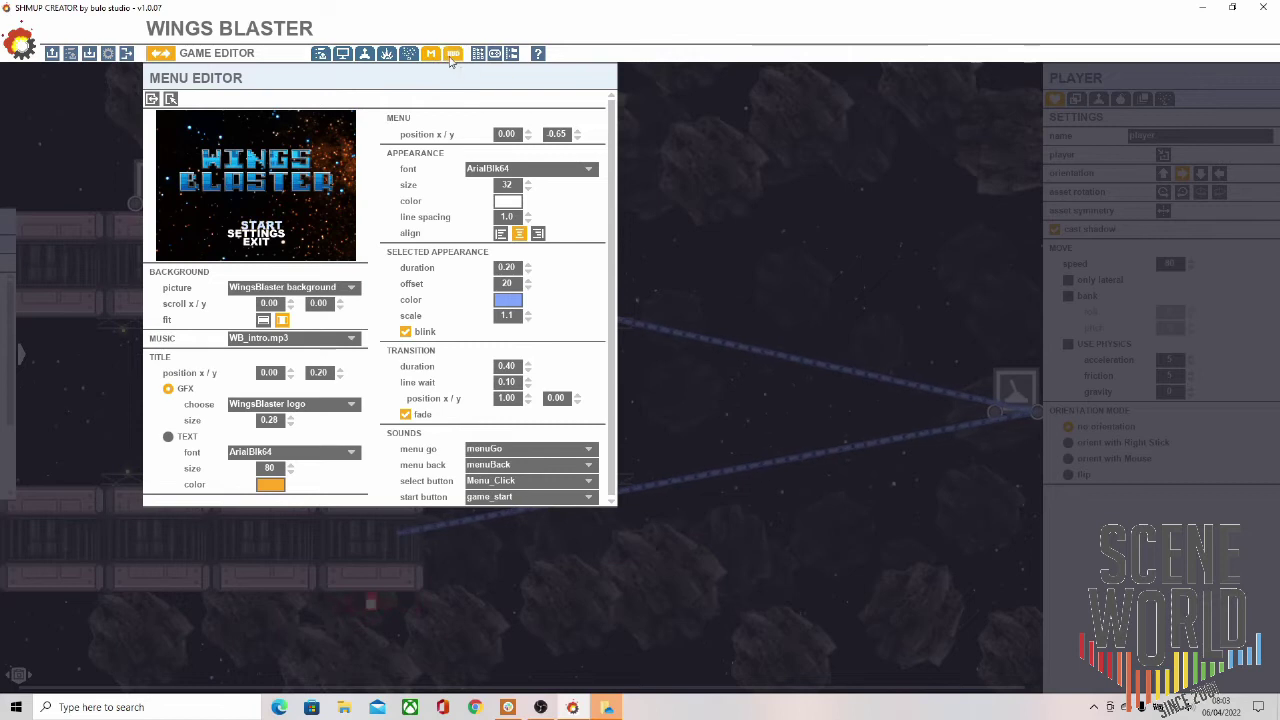
{"action": "left_click", "coordinate": [453, 54]}
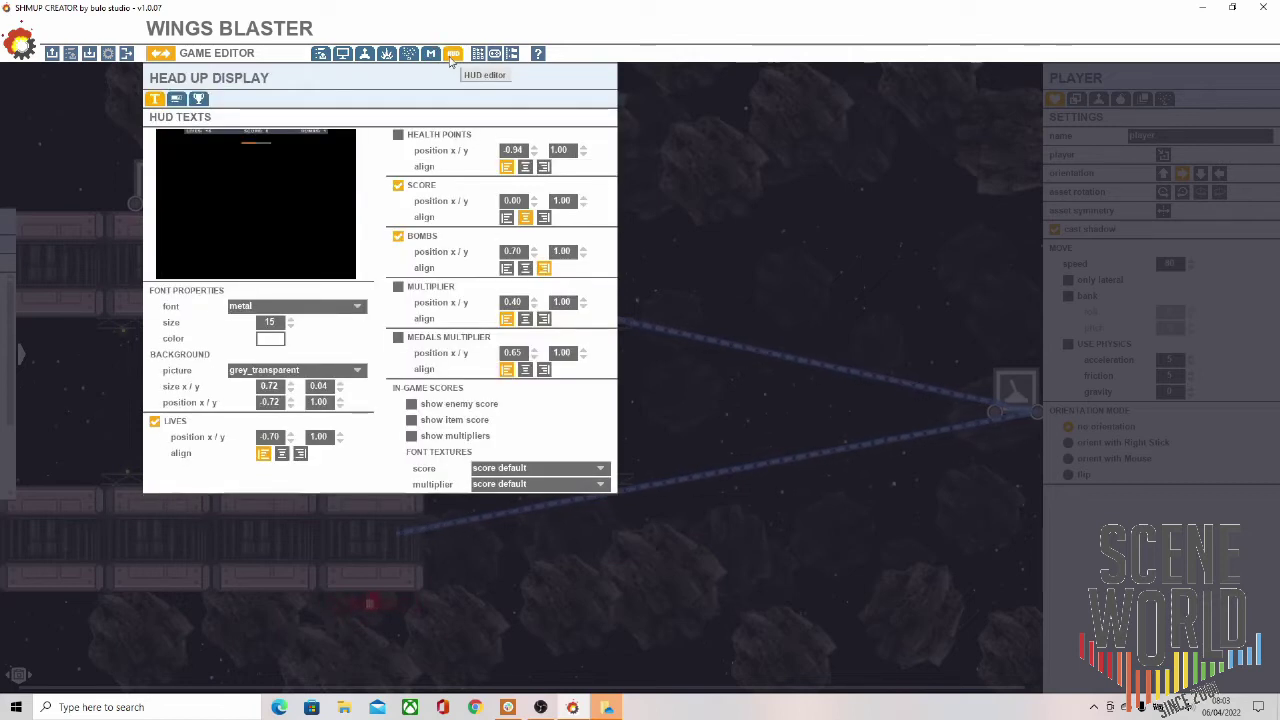